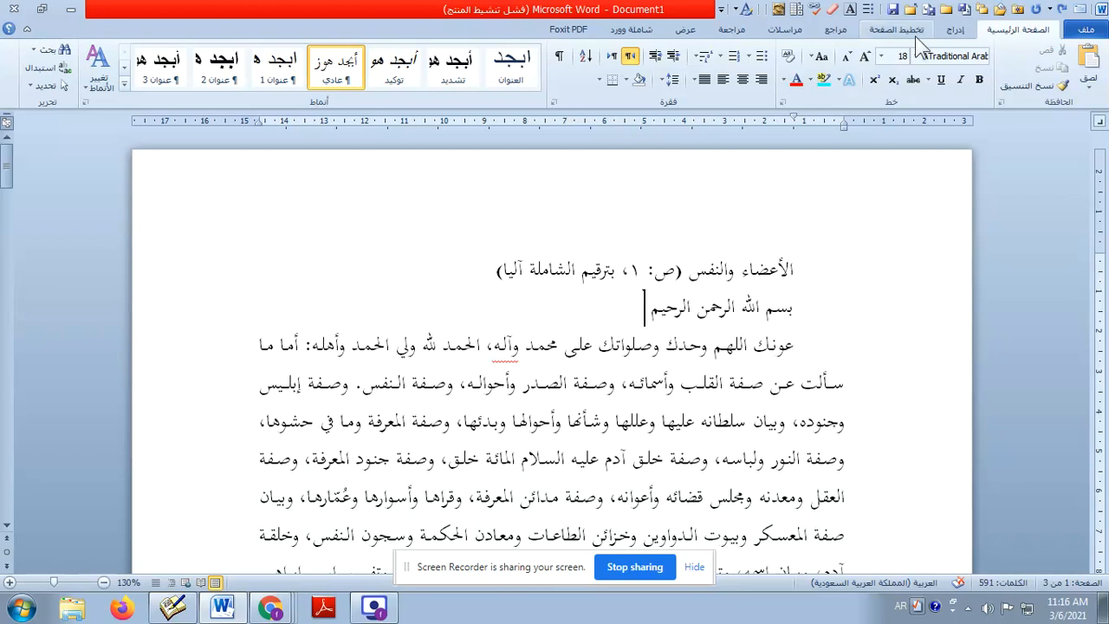
Step: Insert a footnote at the end of the line بسم الله الرحمن الرحيم
left_click(956, 29)
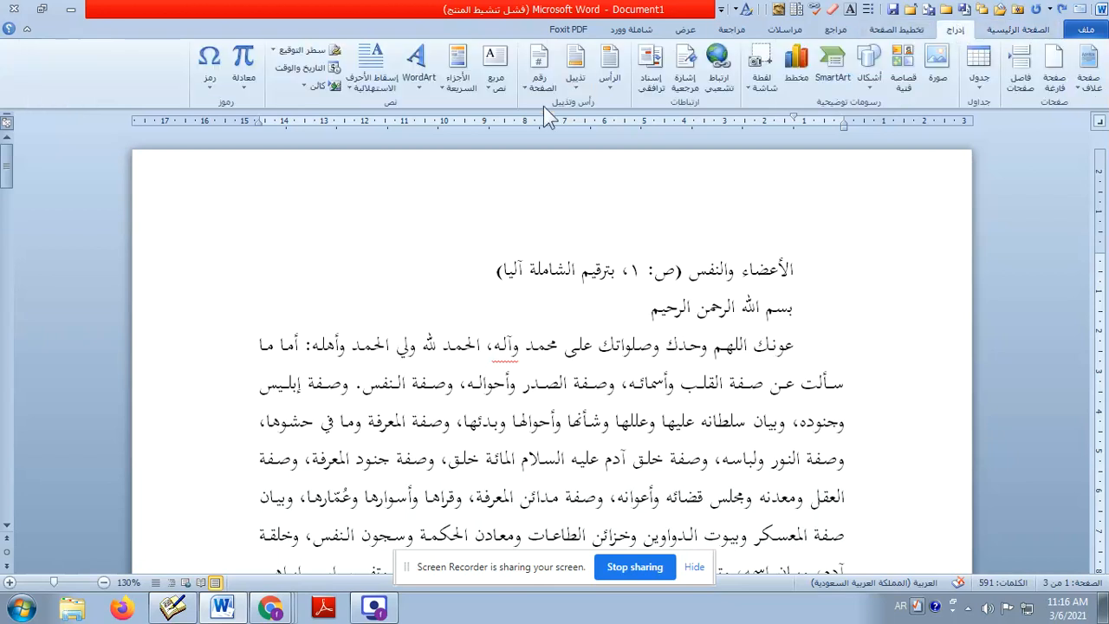
left_click(827, 29)
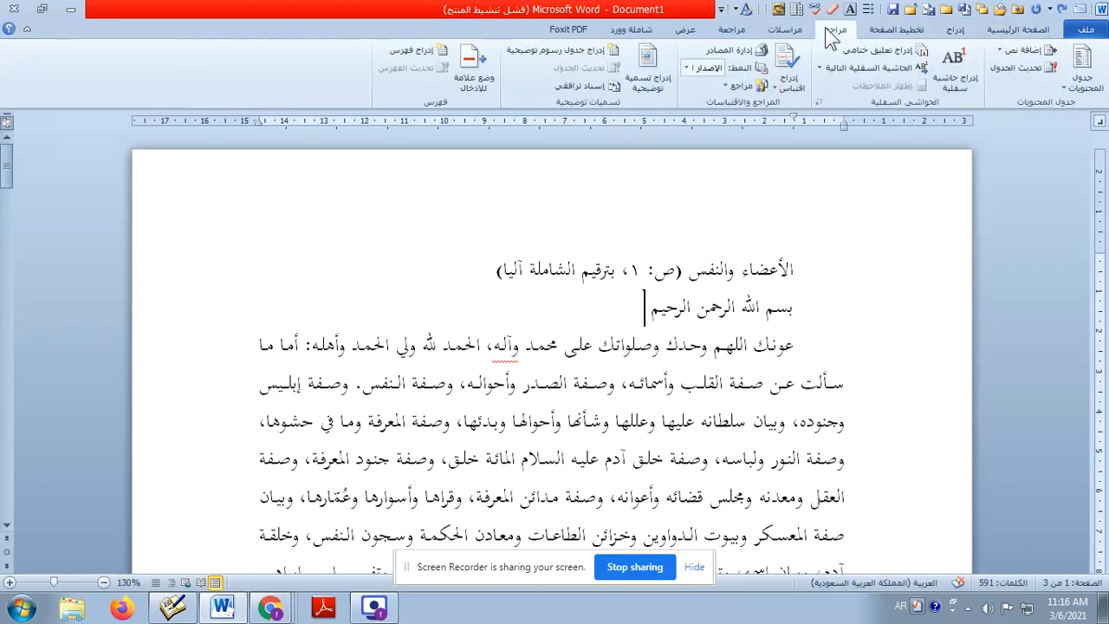
left_click(960, 78)
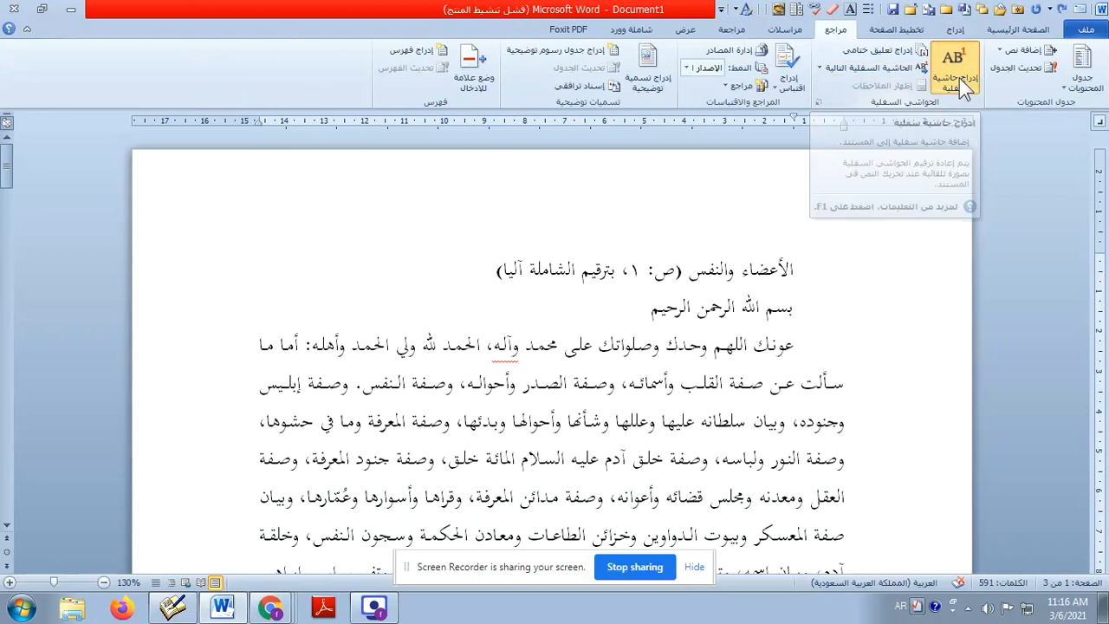
scroll(667, 286, "up", 8)
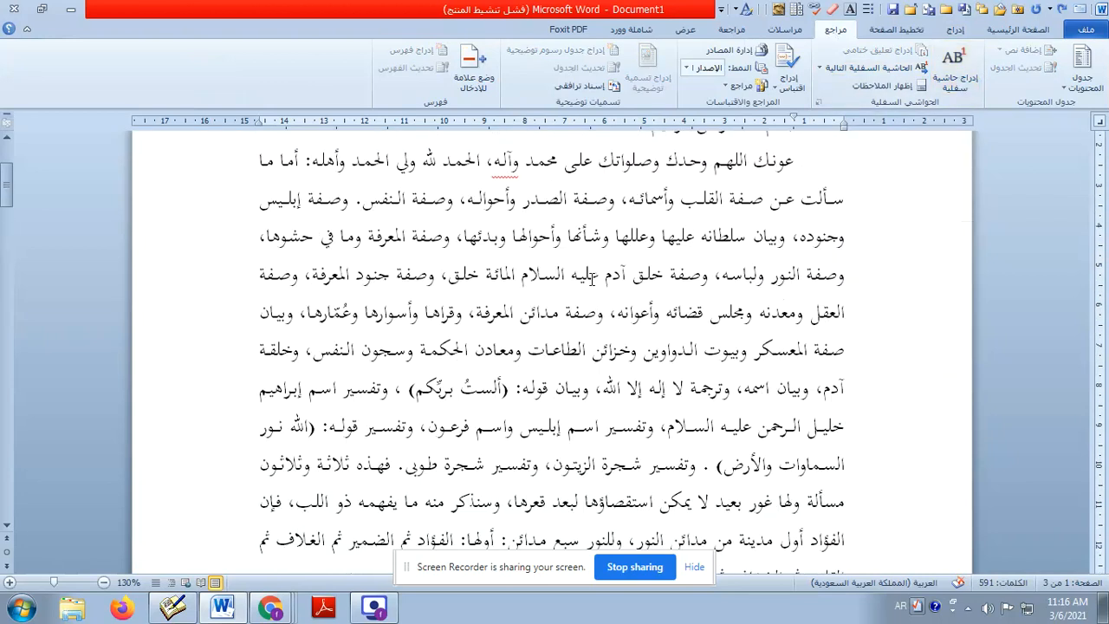
left_click(646, 276)
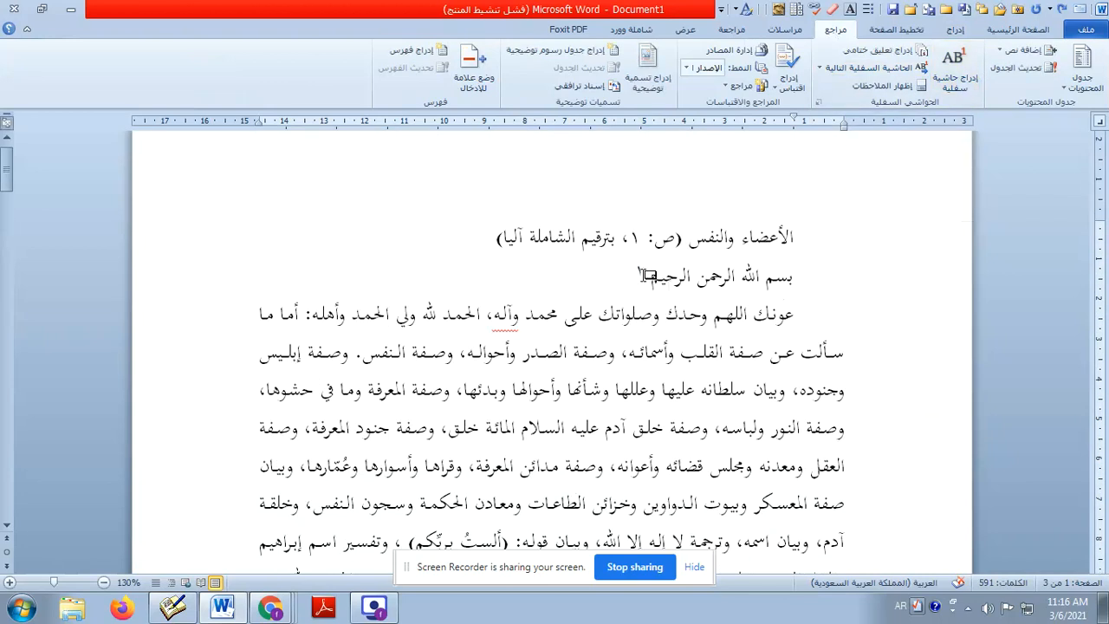
scroll(646, 313, "down", 8)
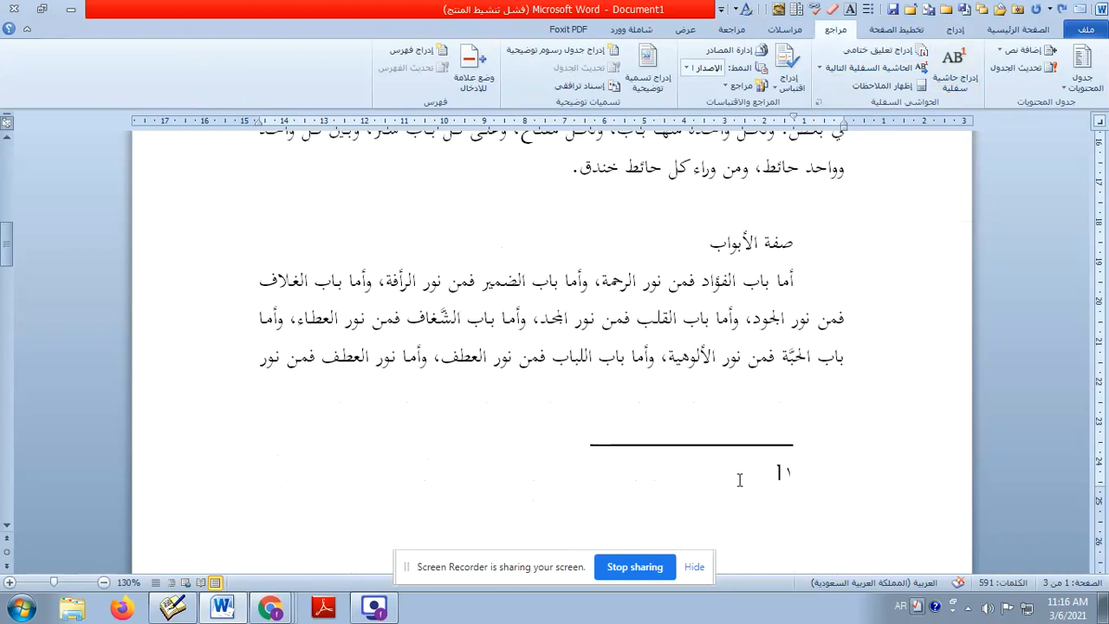
left_click(736, 480)
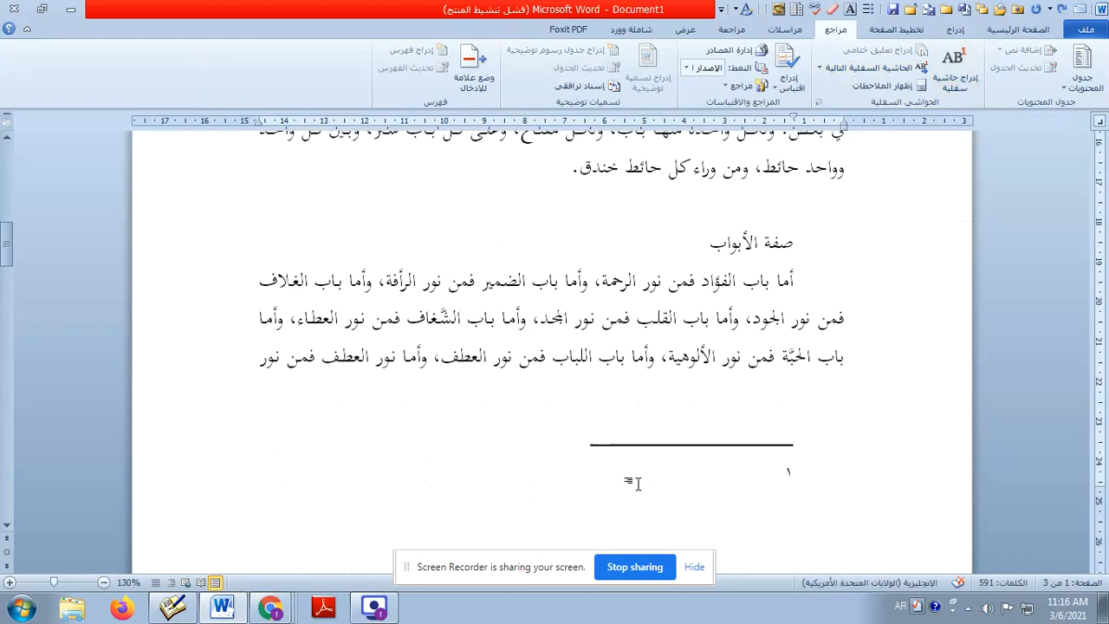
scroll(641, 518, "up", 7)
scroll(735, 568, "down", 5)
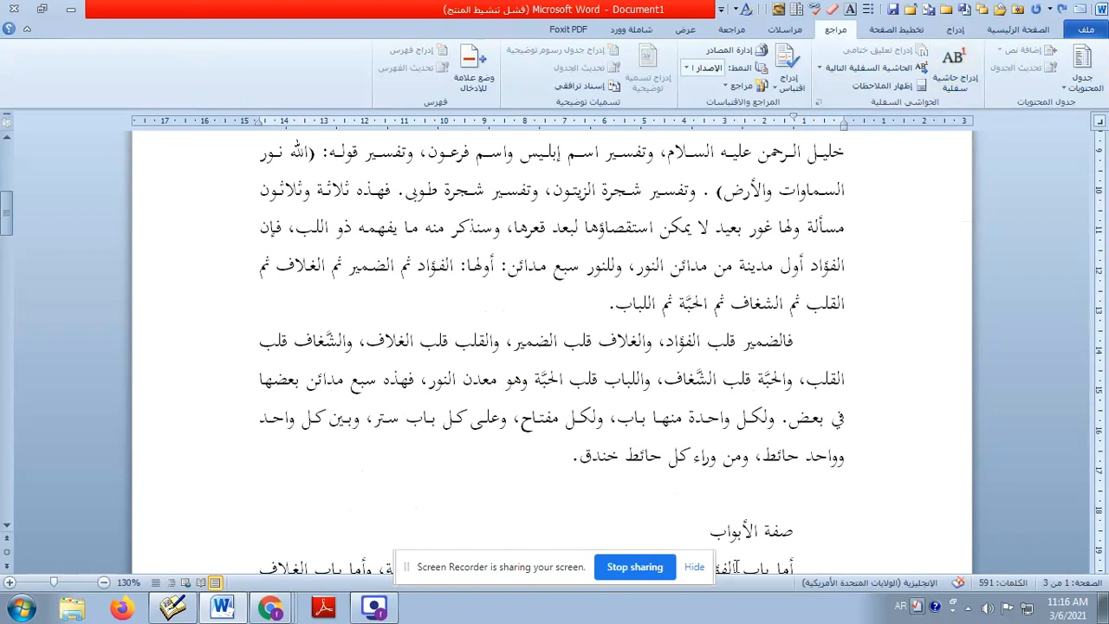
scroll(728, 559, "down", 3)
scroll(721, 529, "up", 7)
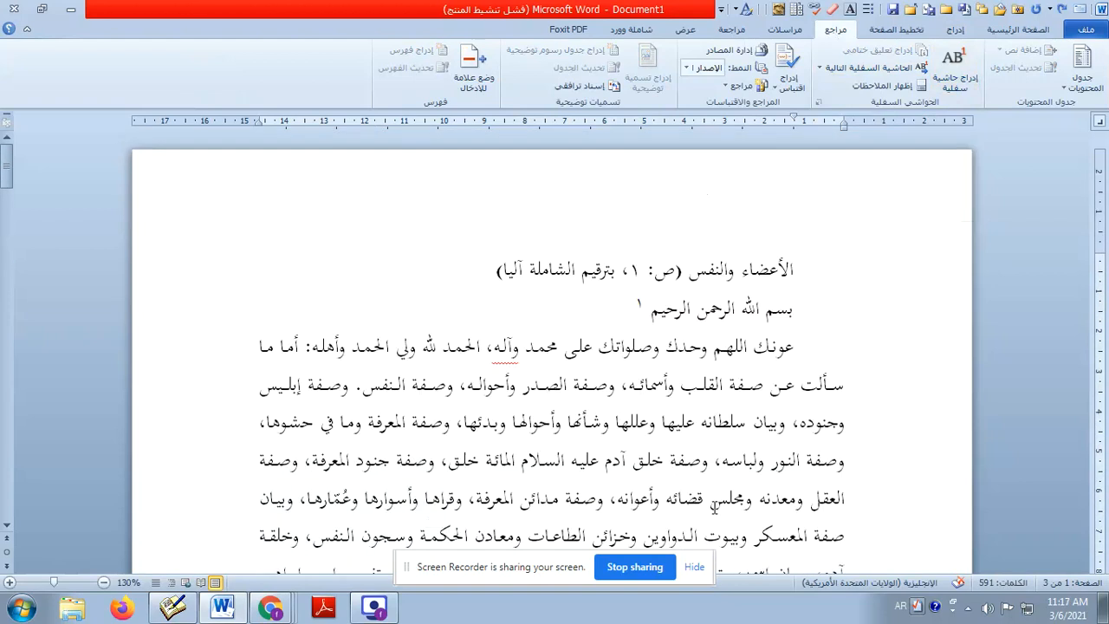
Step: Insert a footnote at the end of the paragraph ending with ثم اللباب
scroll(712, 507, "down", 4)
left_click(547, 347)
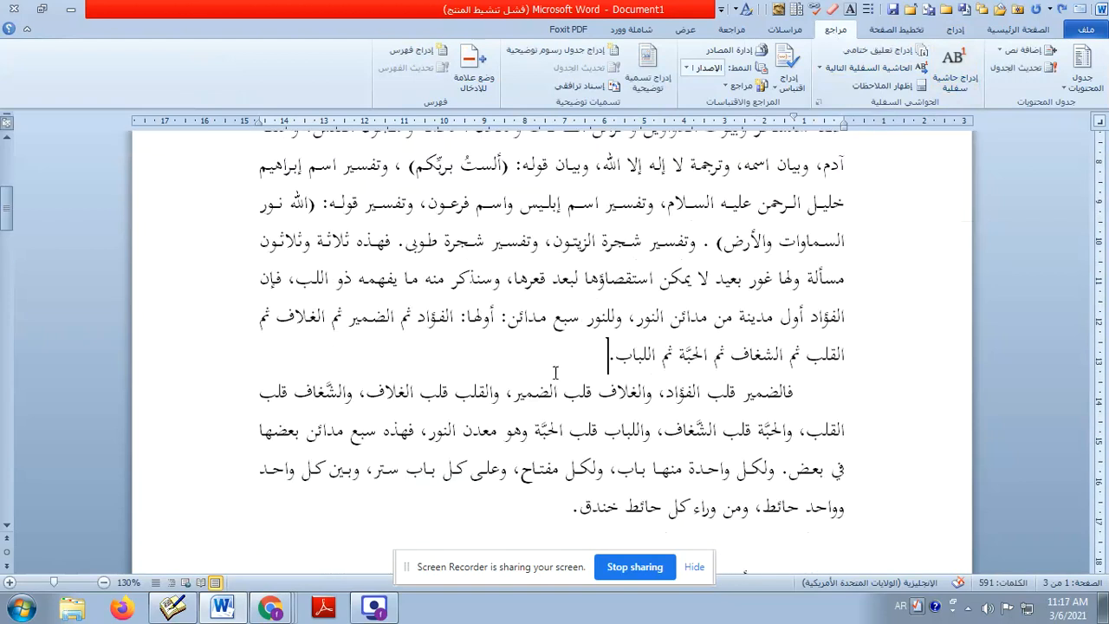
left_click(948, 63)
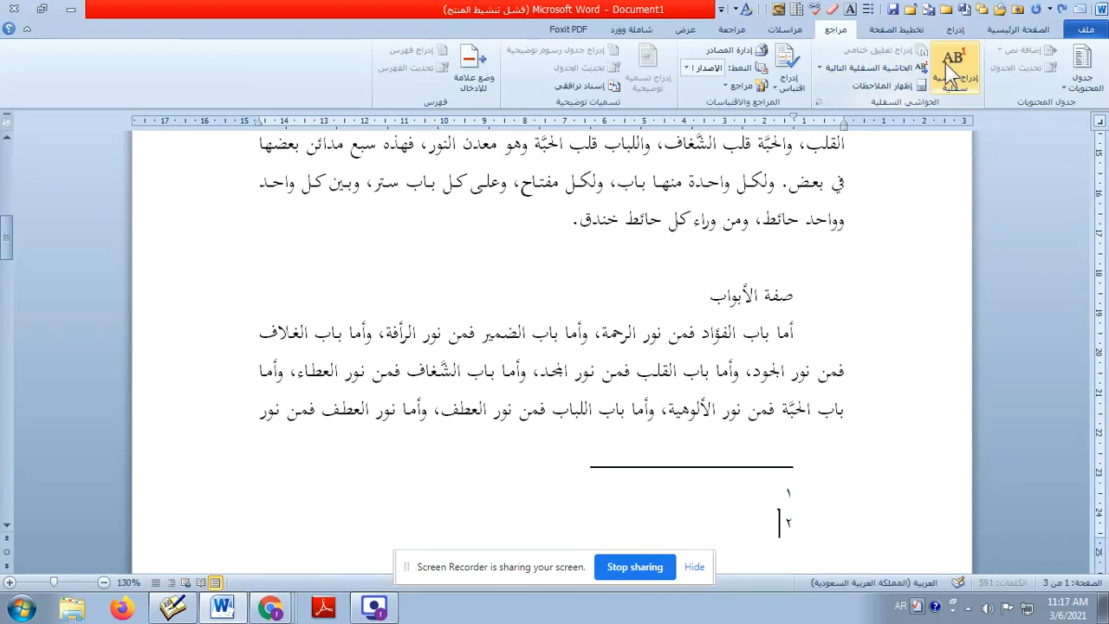
scroll(739, 491, "up", 3)
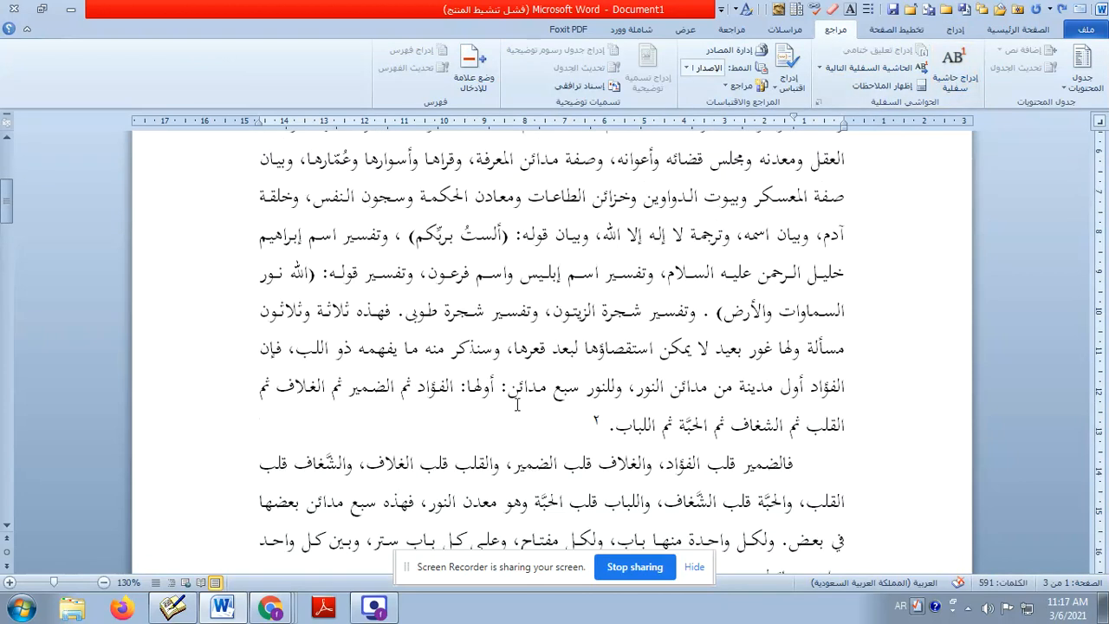
left_click(583, 434)
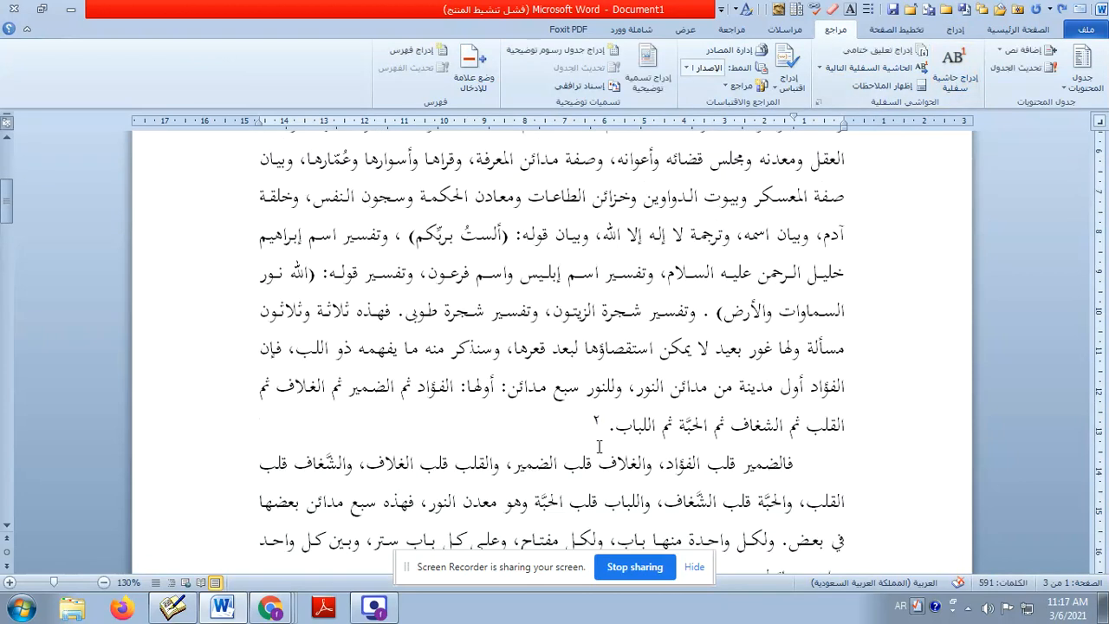
Step: Insert a footnote after the heading صفة الأبواب
scroll(520, 442, "down", 3)
left_click(676, 346)
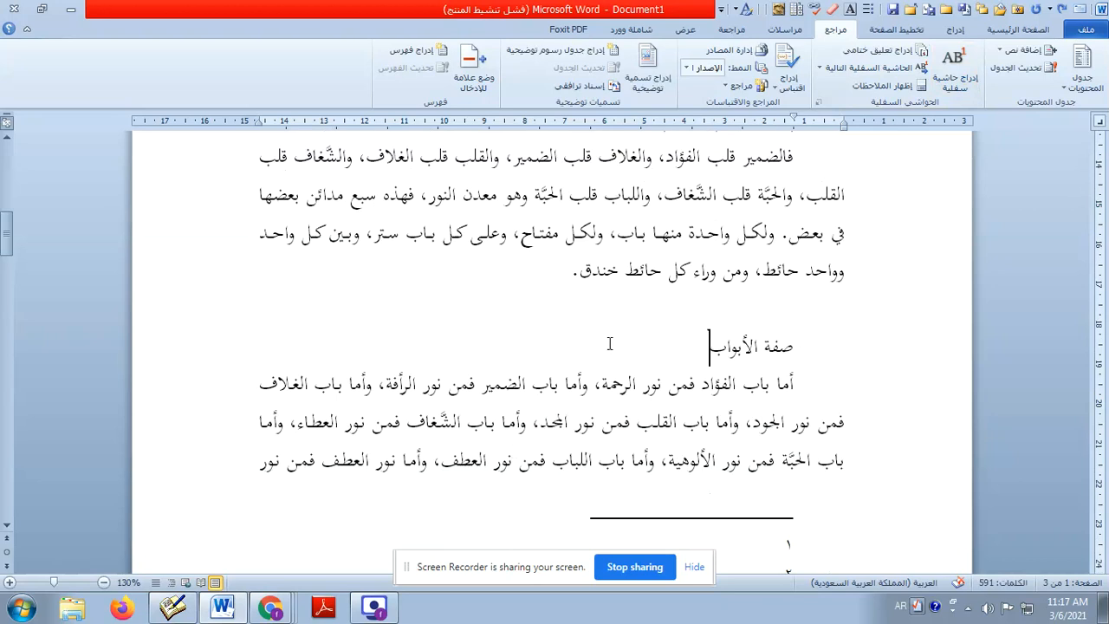
left_click(954, 67)
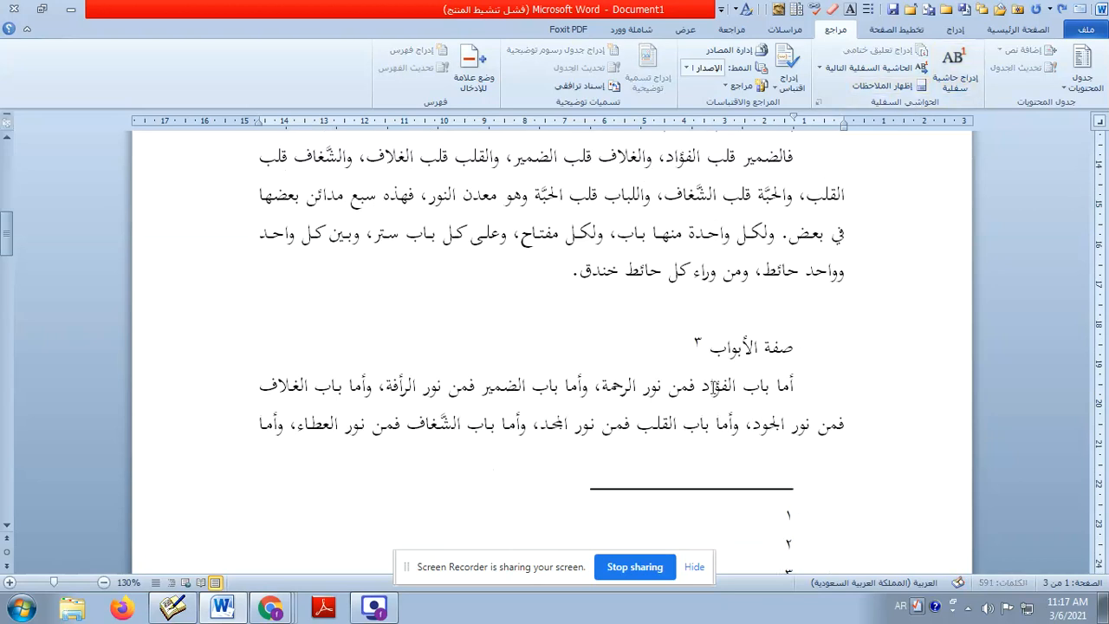
Step: Insert a footnote after the heading صفة الستور on the second page
scroll(710, 335, "down", 3)
scroll(706, 346, "up", 3)
scroll(693, 358, "down", 5)
scroll(694, 359, "down", 3)
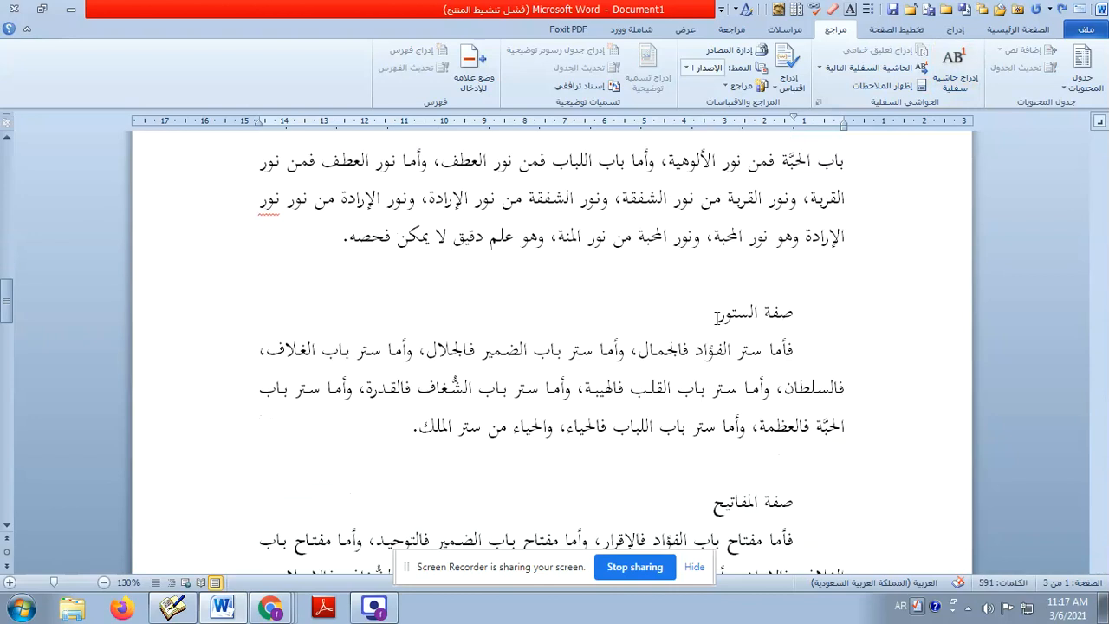
left_click(637, 282)
left_click(953, 62)
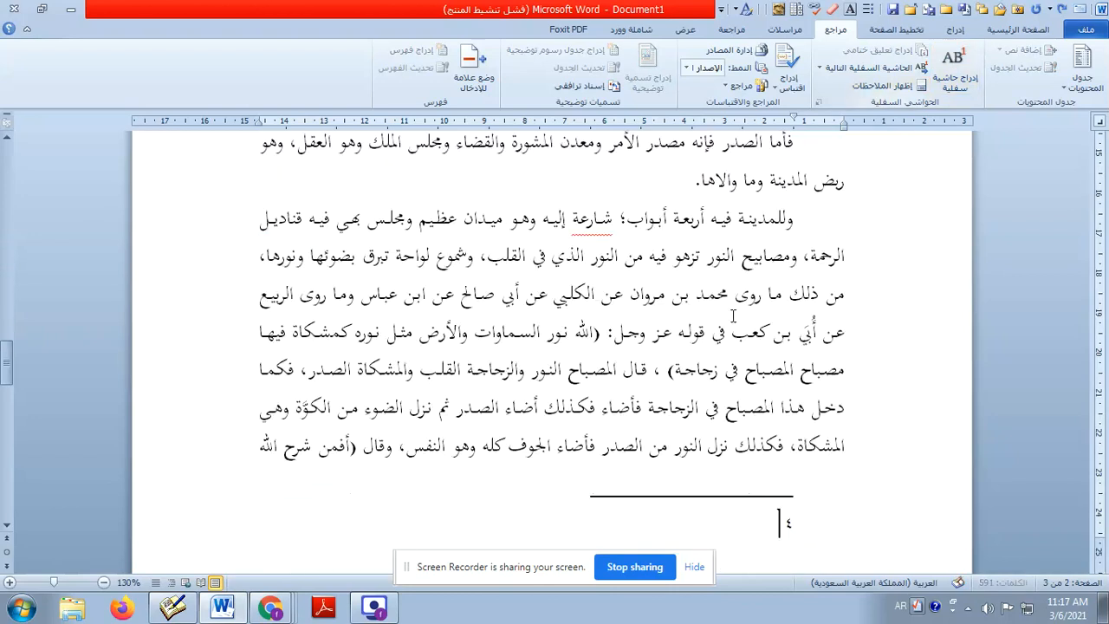
Step: Insert a footnote after the heading صفة الحيطان والخنادق on the third page
scroll(754, 485, "down", 5)
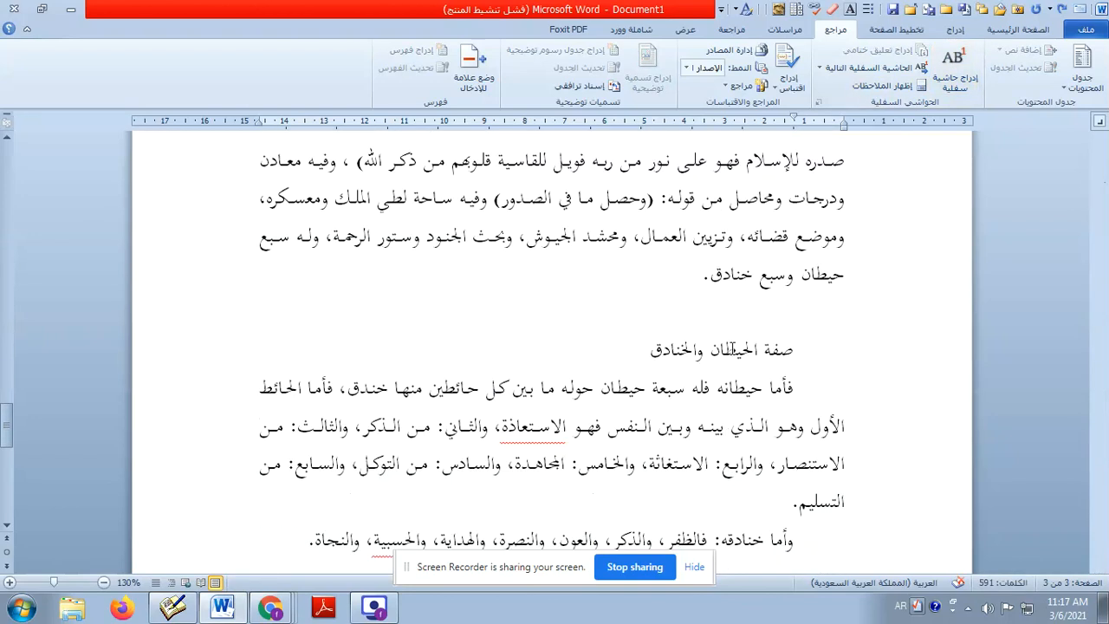
left_click(591, 356)
left_click(951, 62)
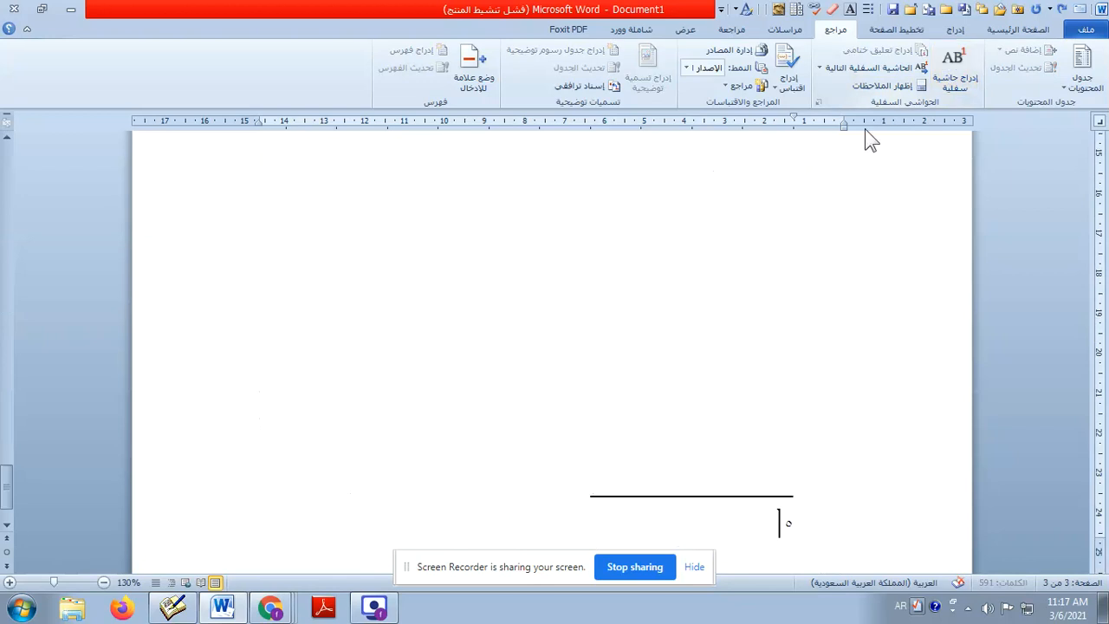
scroll(723, 361, "up", 10)
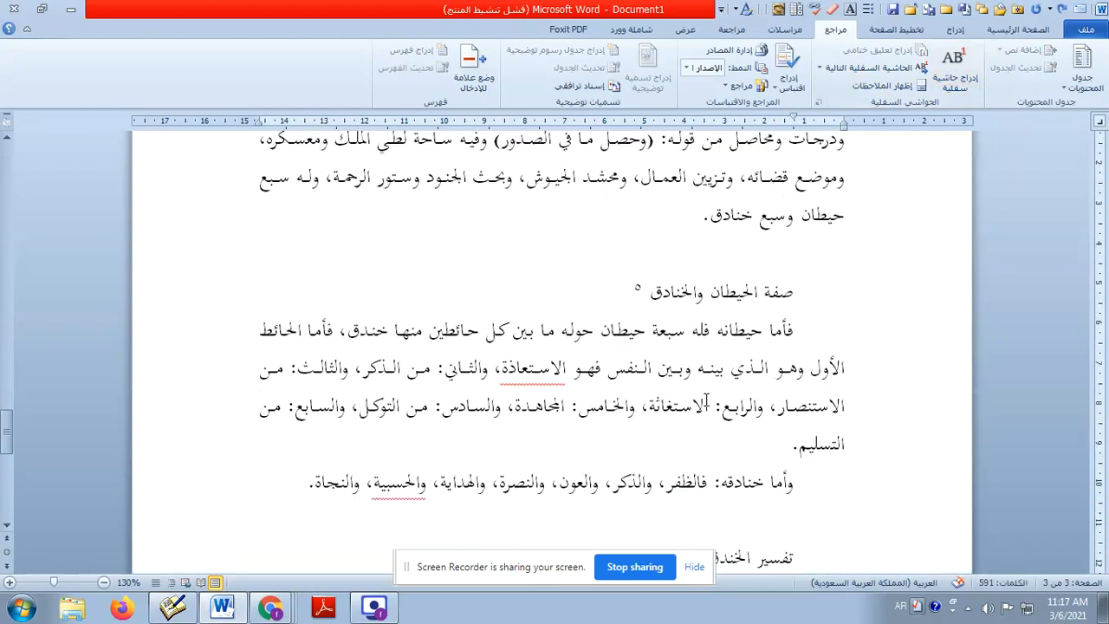
Step: Insert a footnote after the heading تفسير الخندق on the third page
scroll(607, 397, "down", 4)
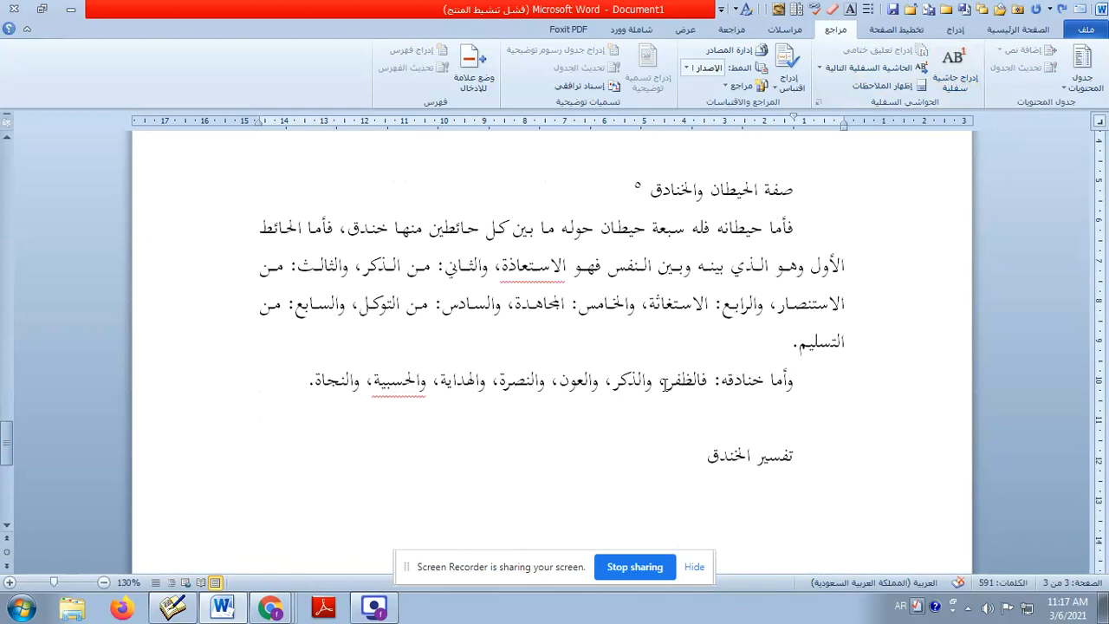
left_click(651, 454)
left_click(957, 72)
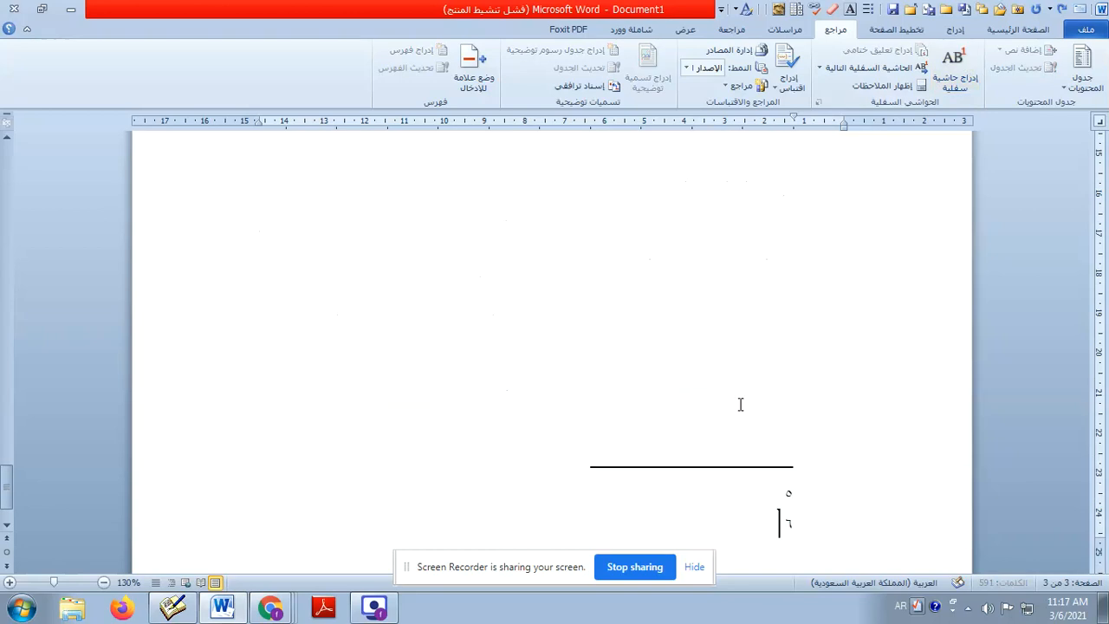
scroll(739, 409, "up", 10)
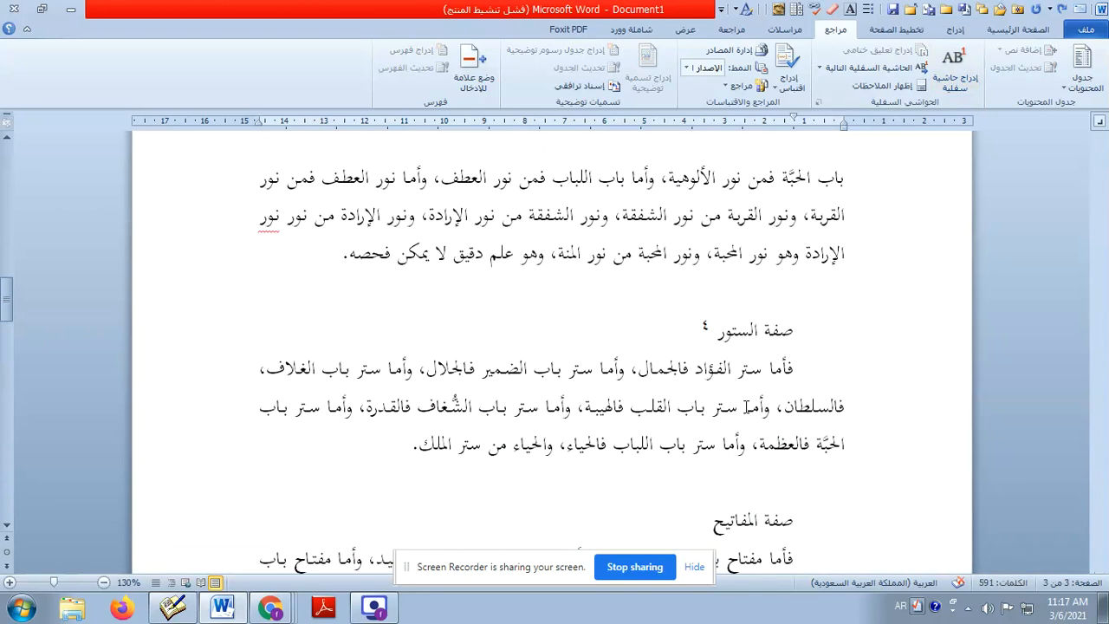
Step: Insert a footnote after the heading صفة المفاتيح on the second page
scroll(734, 401, "down", 4)
left_click(673, 262)
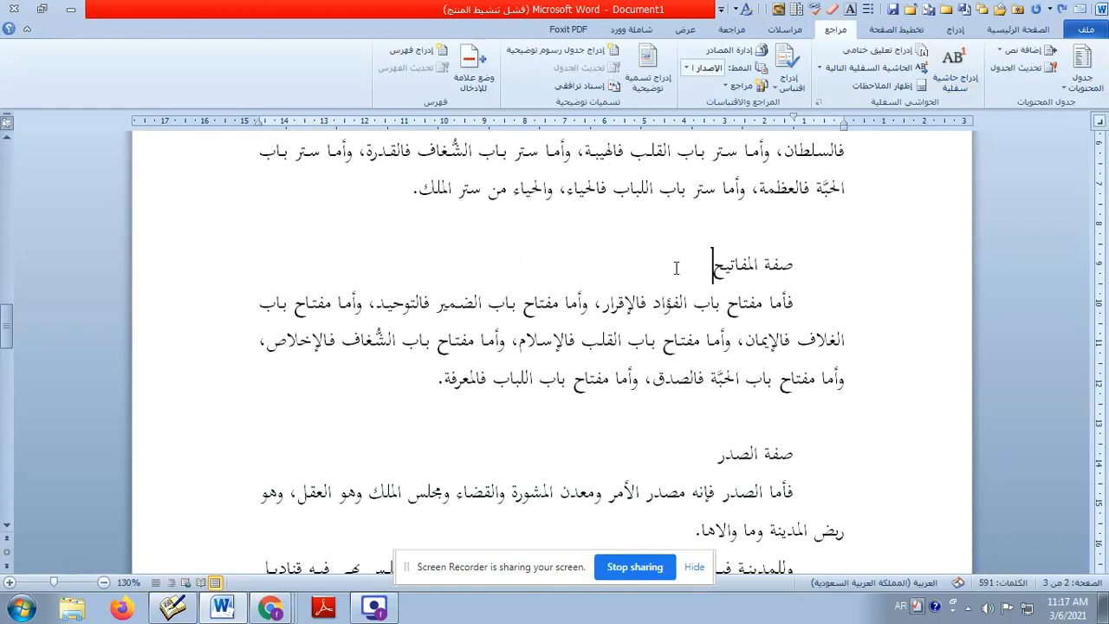
left_click(955, 70)
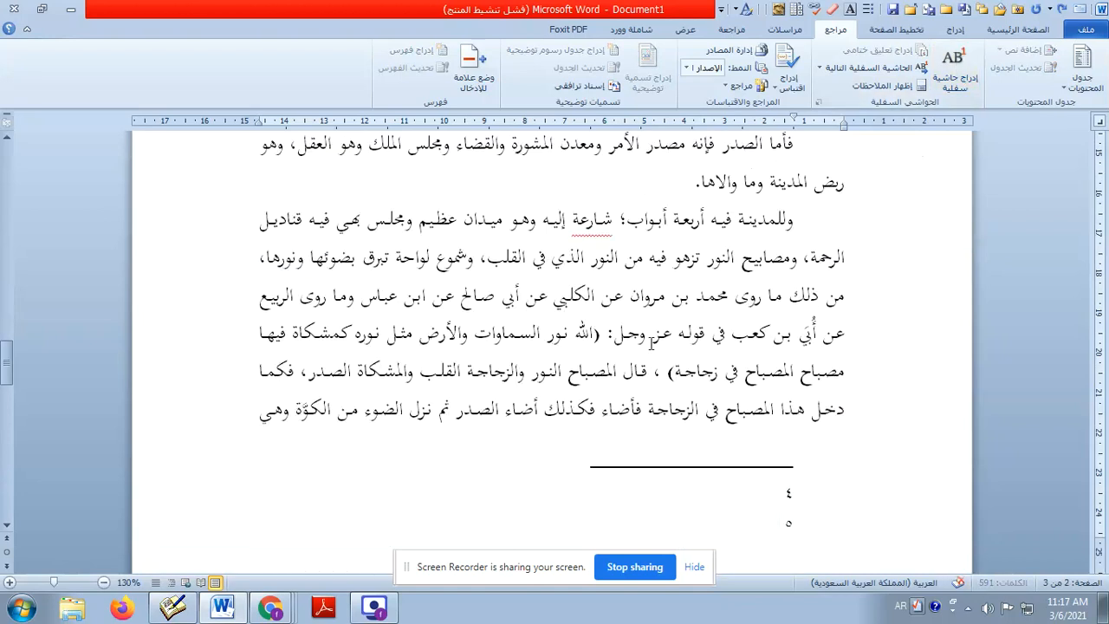
Step: Insert a footnote after the heading صفة الصدر on the second page
scroll(650, 344, "up", 5)
left_click(715, 465)
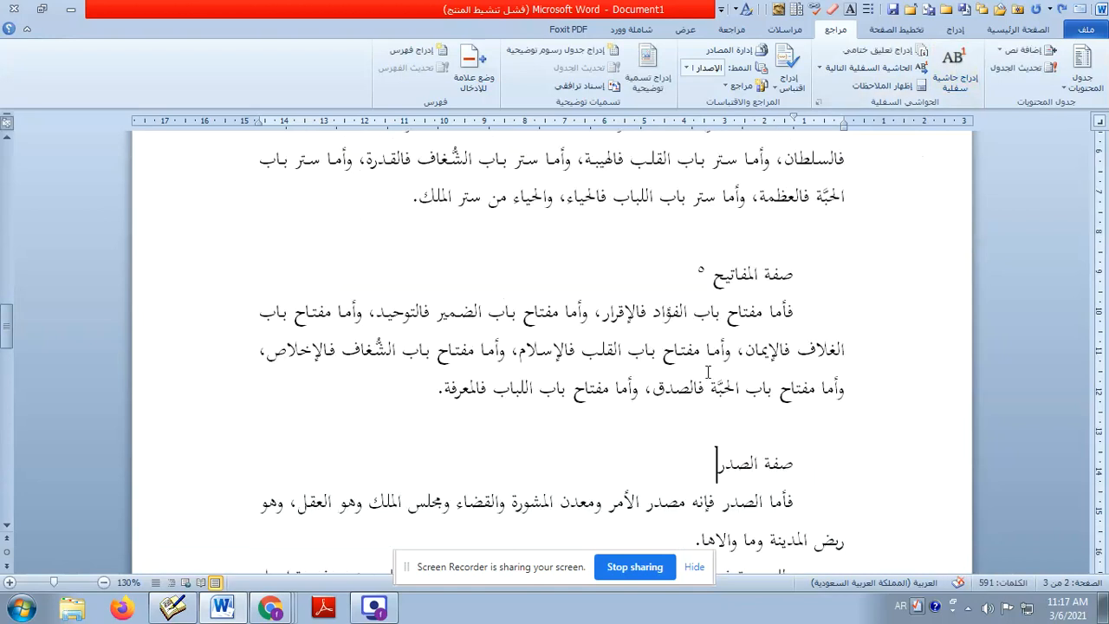
left_click(955, 69)
scroll(711, 407, "down", 3)
Step: Review the footnote numbers in the text and at the page foot, including the reference in the بسم الله الرحمن الرحيم line
scroll(568, 393, "up", 12)
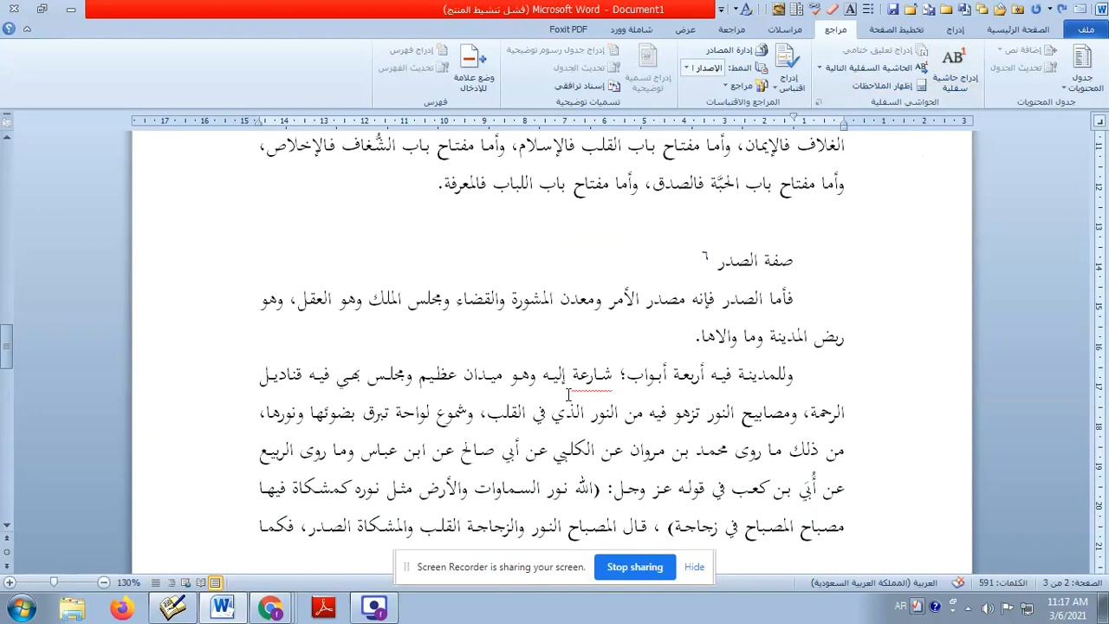
scroll(569, 395, "up", 3)
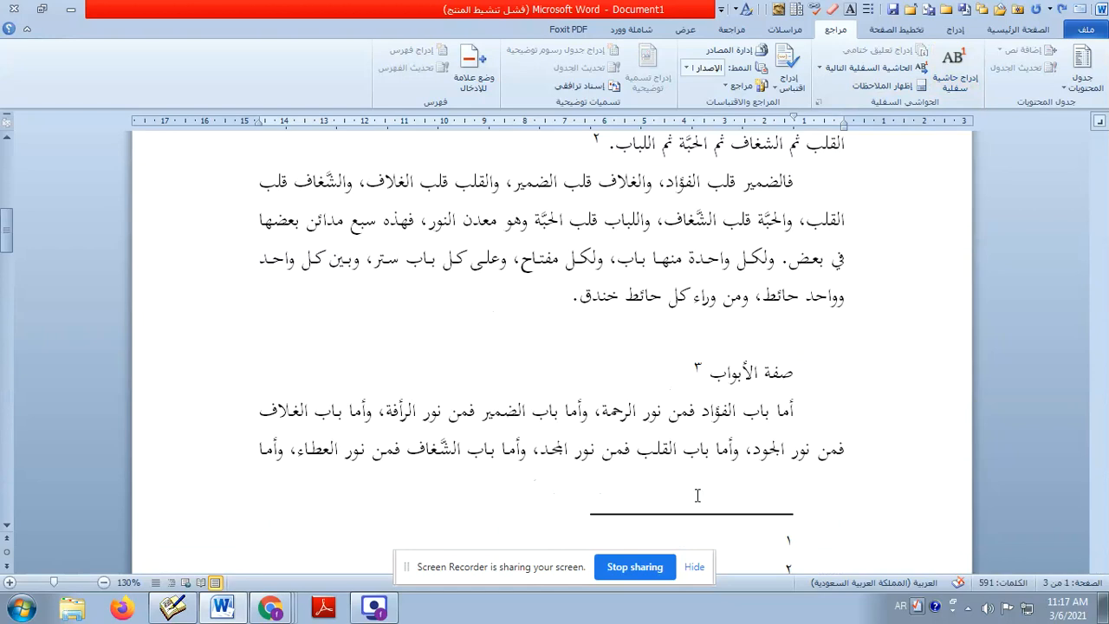
scroll(670, 426, "down", 4)
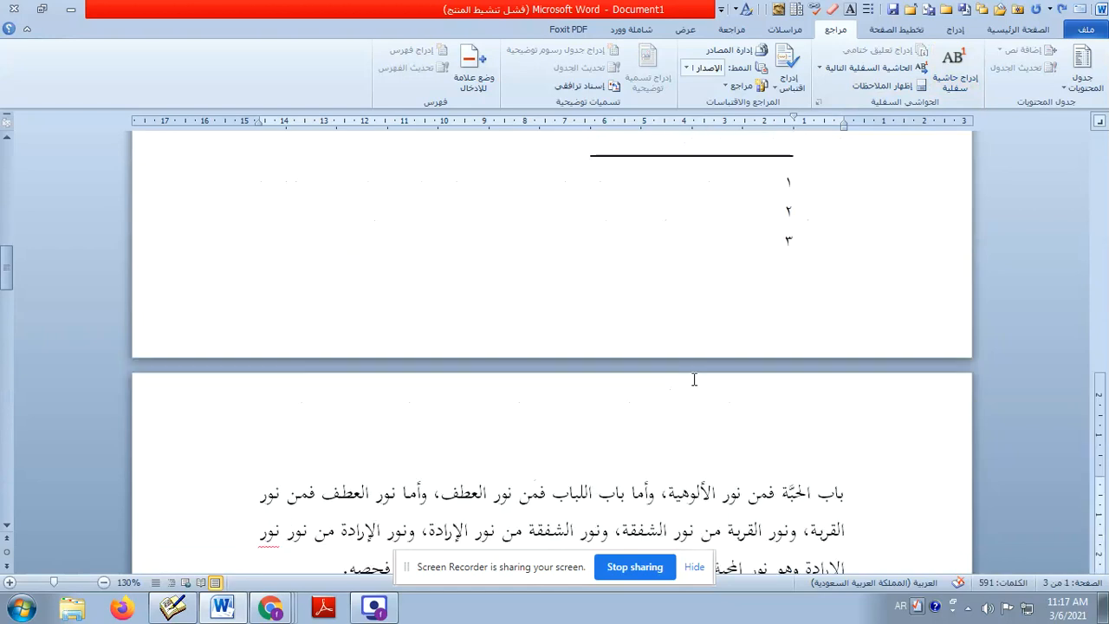
scroll(693, 379, "up", 12)
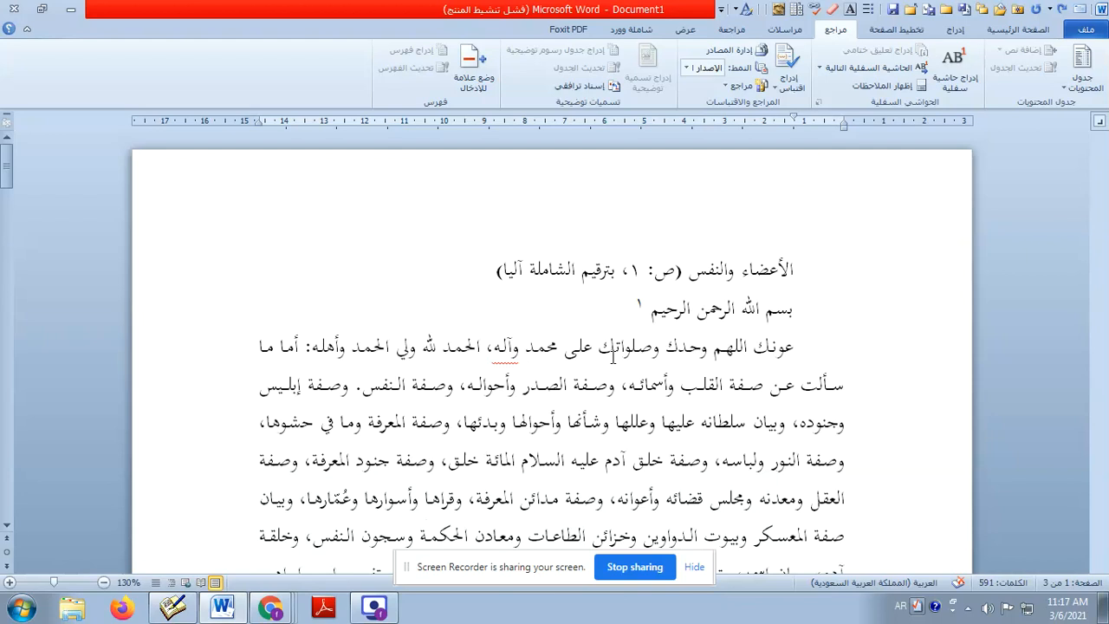
scroll(693, 379, "up", 2)
triple_click(775, 308)
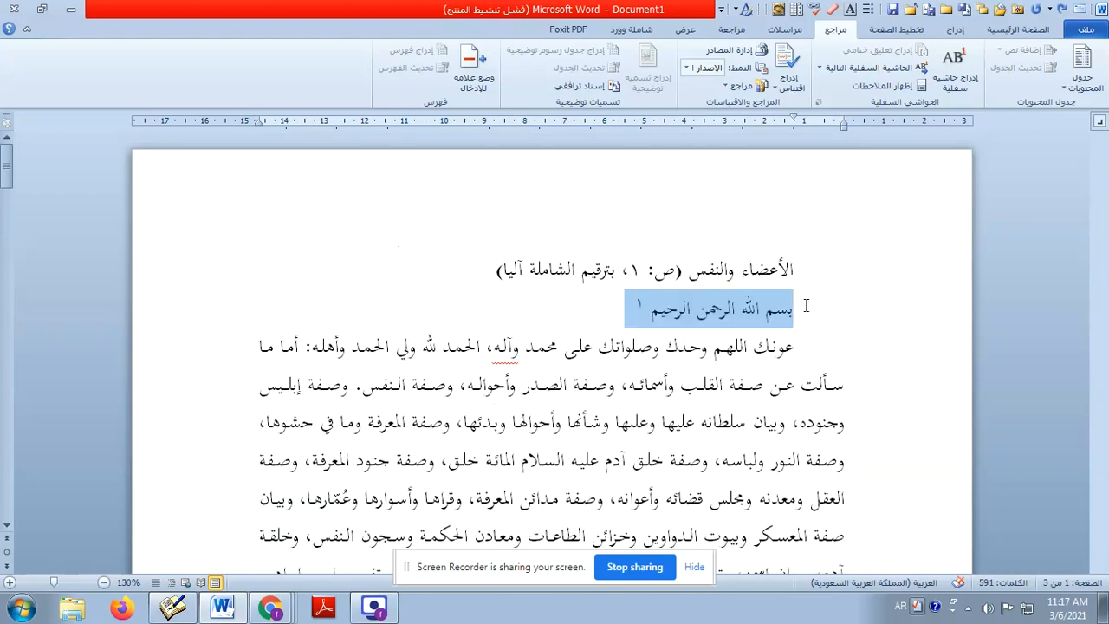
left_click(780, 310)
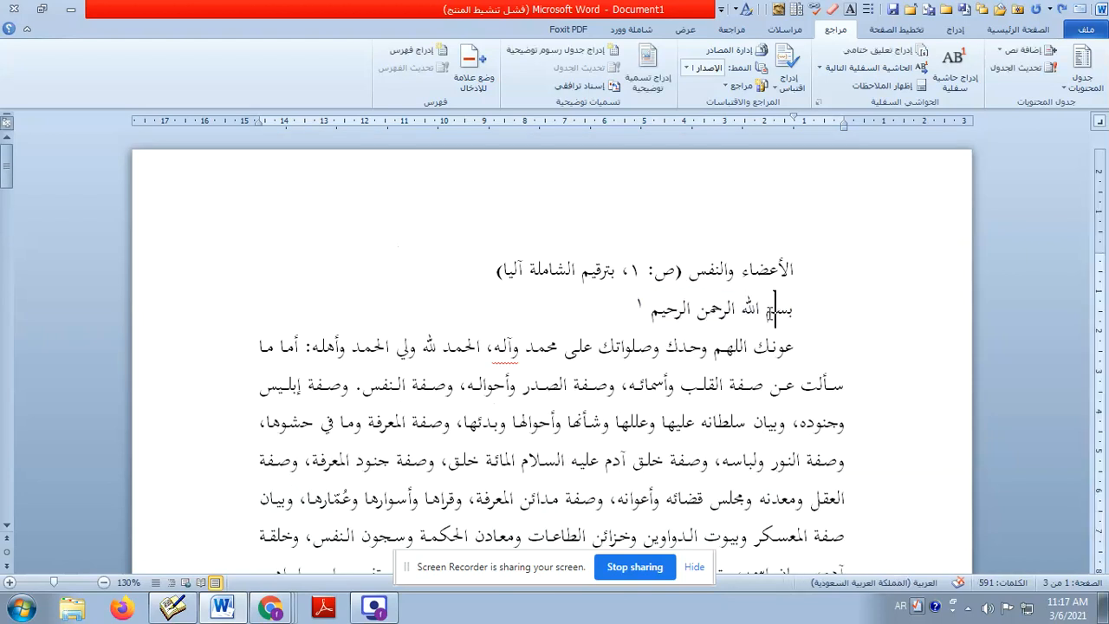
triple_click(788, 310)
left_click(799, 303)
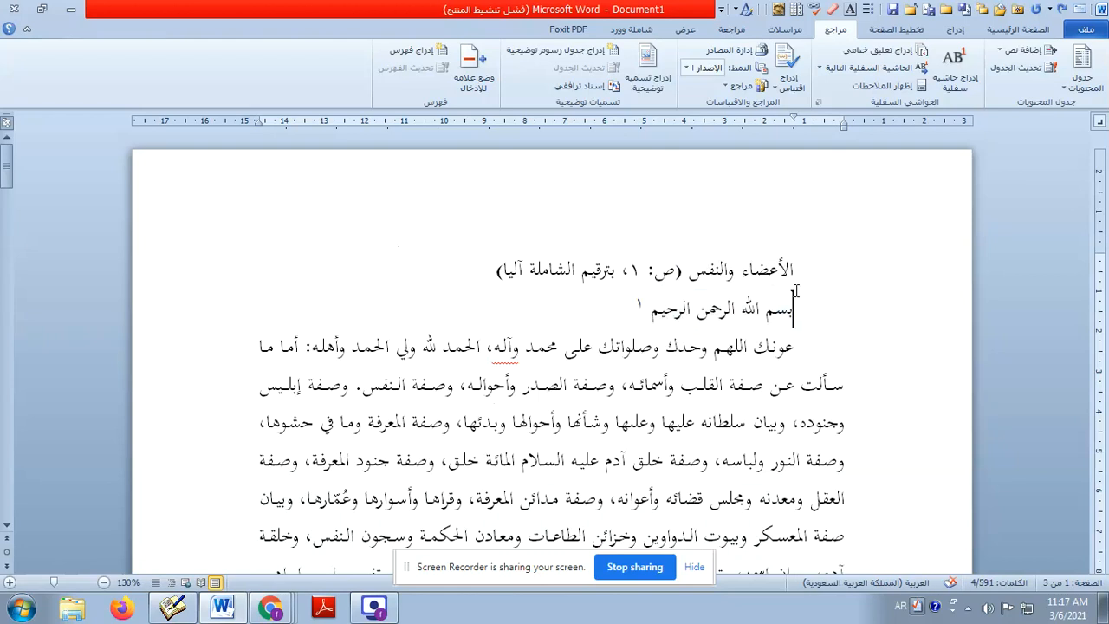
Step: Open the Find and Replace dialog on its replace options and expand it to show the additional search settings
left_click(1018, 30)
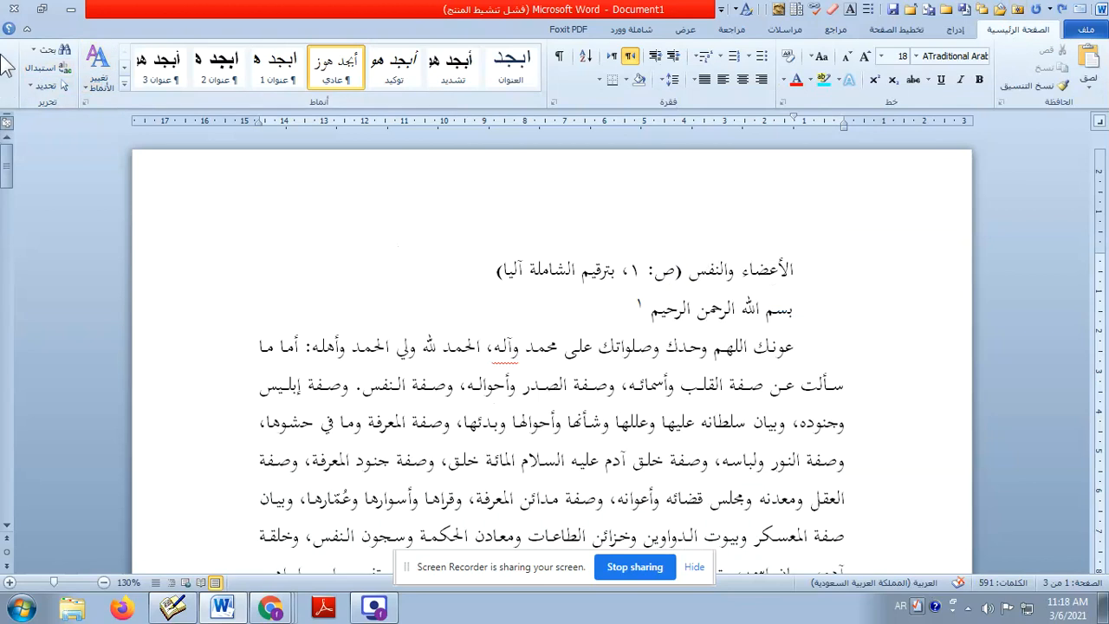
left_click(36, 66)
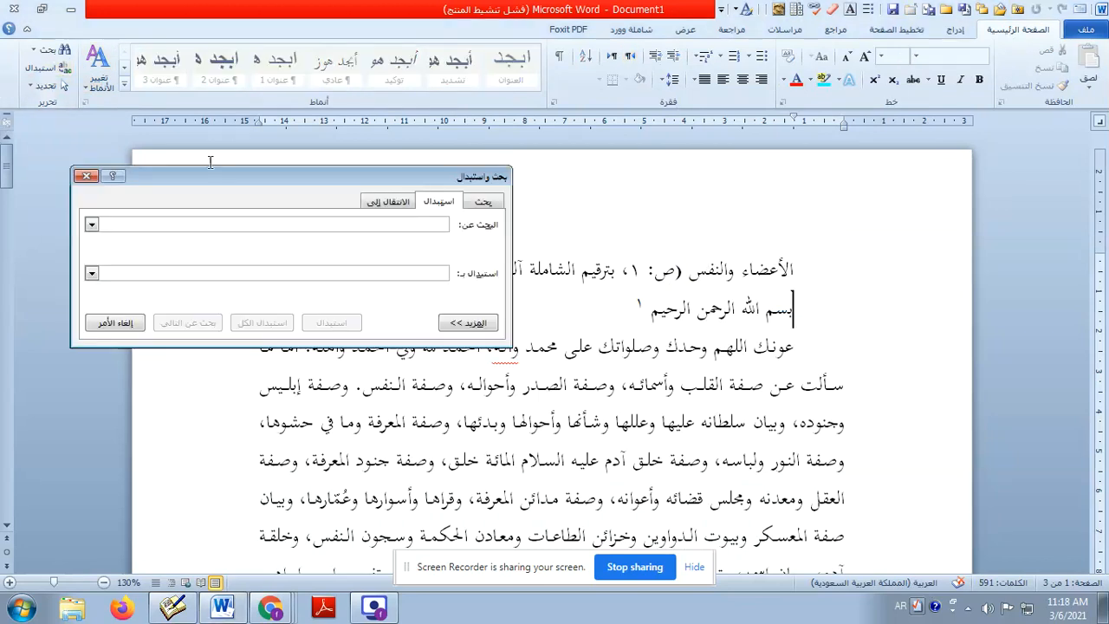
mouse_move(284, 177)
left_mouse_down()
mouse_move(592, 180)
mouse_move(468, 213)
left_mouse_up()
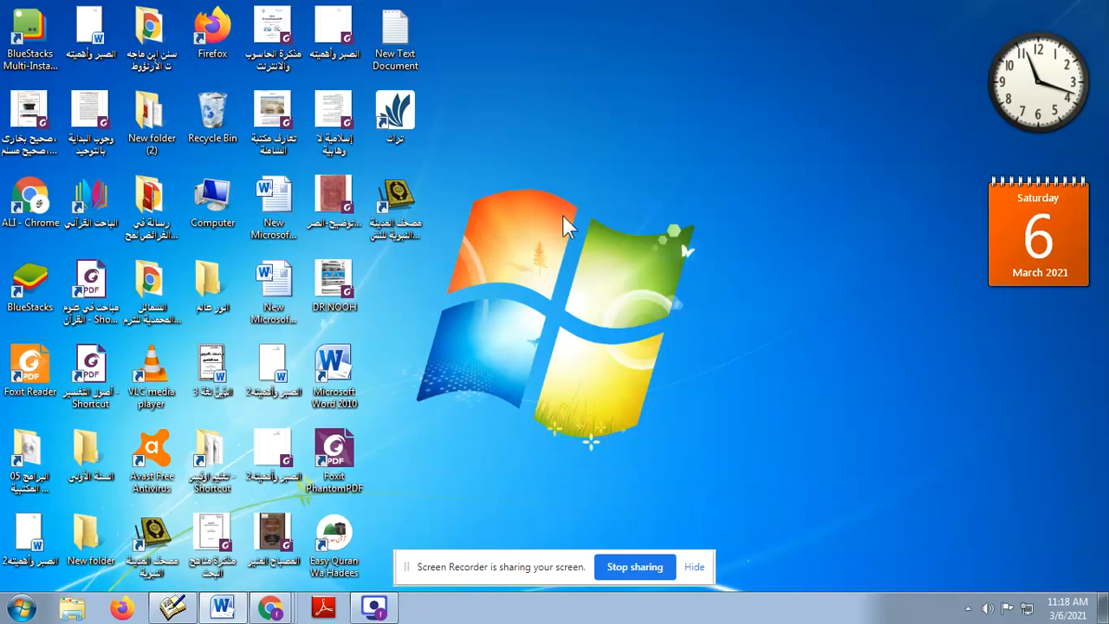
left_click(222, 607)
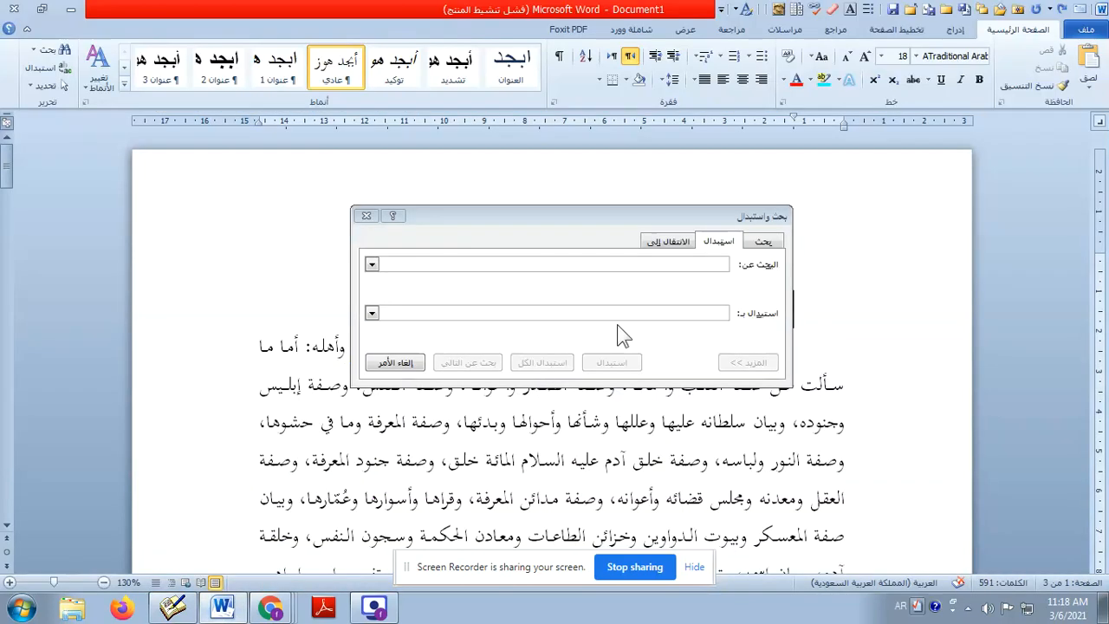
left_click_drag(606, 218, 637, 208)
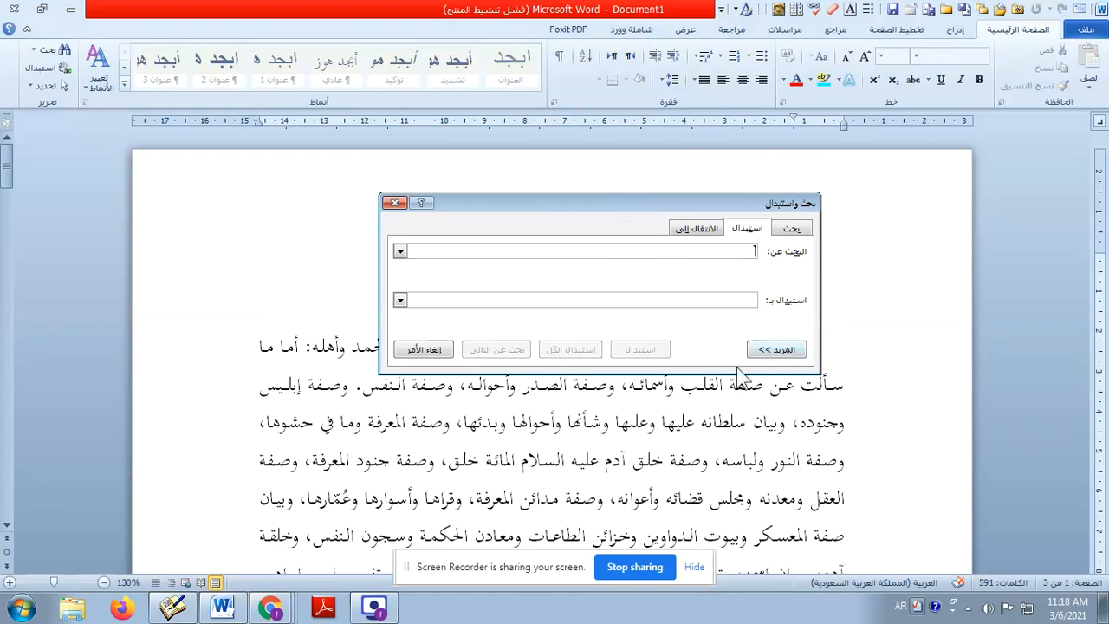
left_click(780, 351)
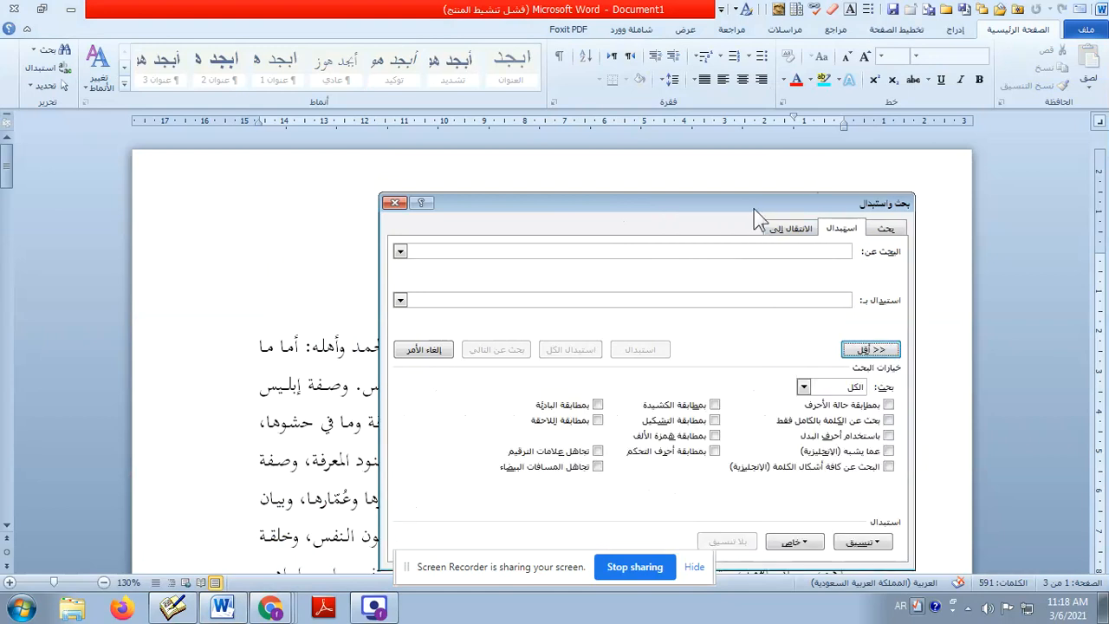
left_click_drag(750, 208, 714, 118)
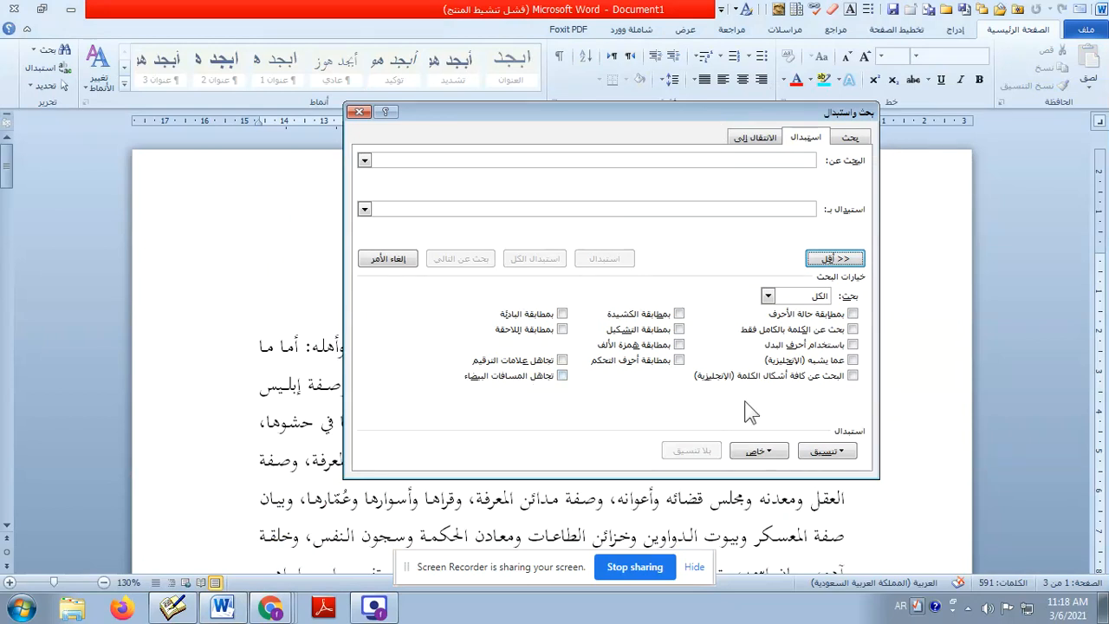
Step: Set the search text to the special footnote mark علامة حاشية سفلية (^f)
left_click(719, 162)
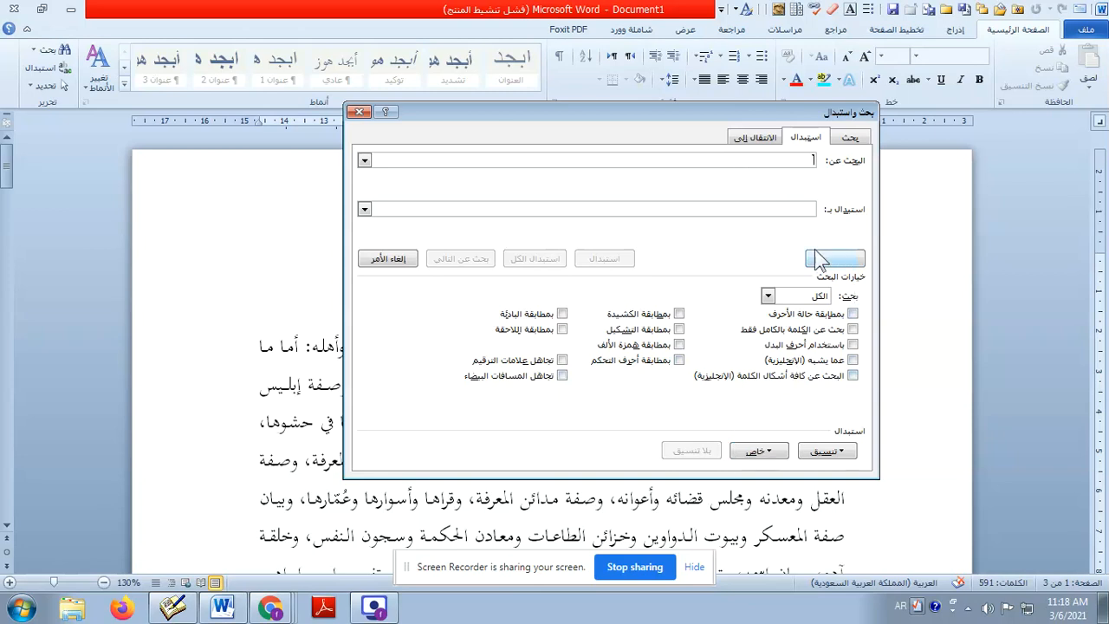
left_click(768, 454)
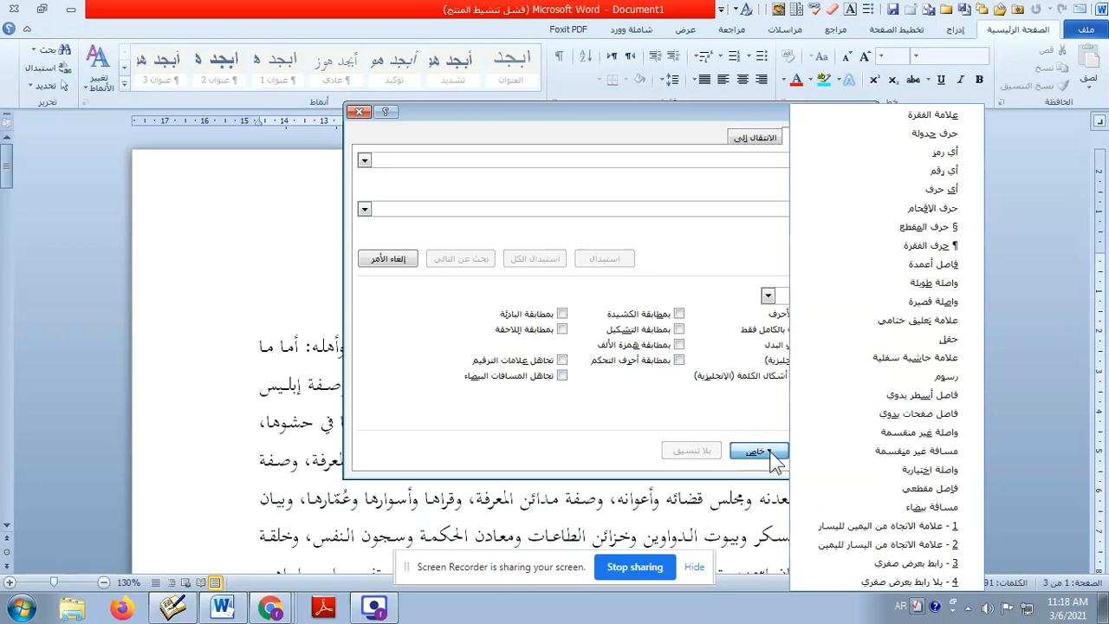
left_click(916, 354)
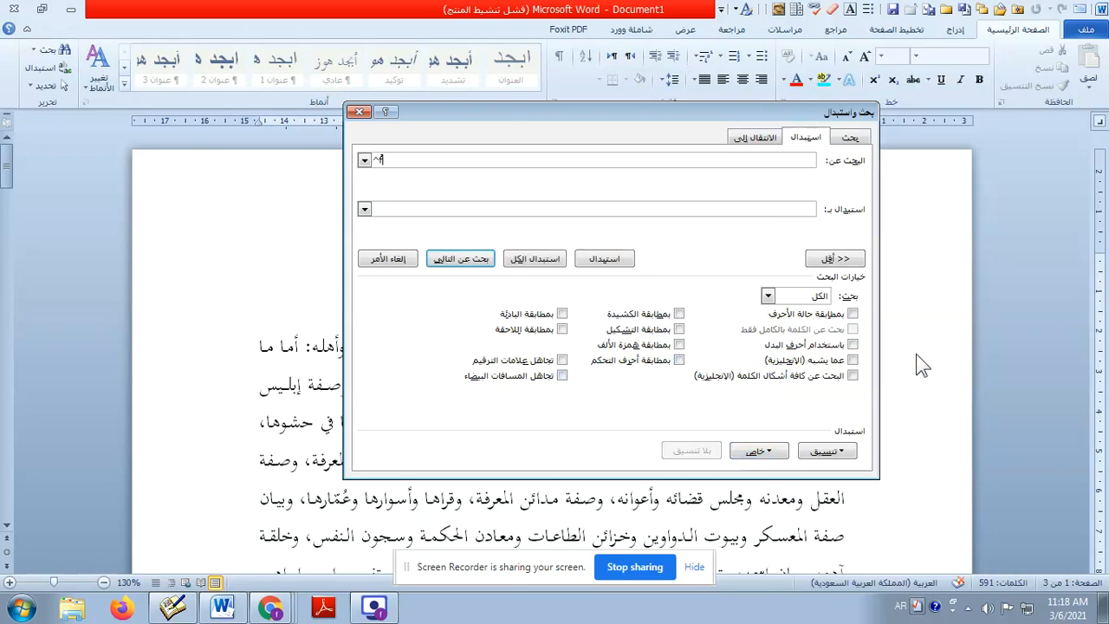
left_click_drag(390, 159, 341, 164)
left_click(402, 159)
Step: Set the replacement text to the found-text code in parentheses, (^&), and move the dialog clear of the document text
left_click(757, 451)
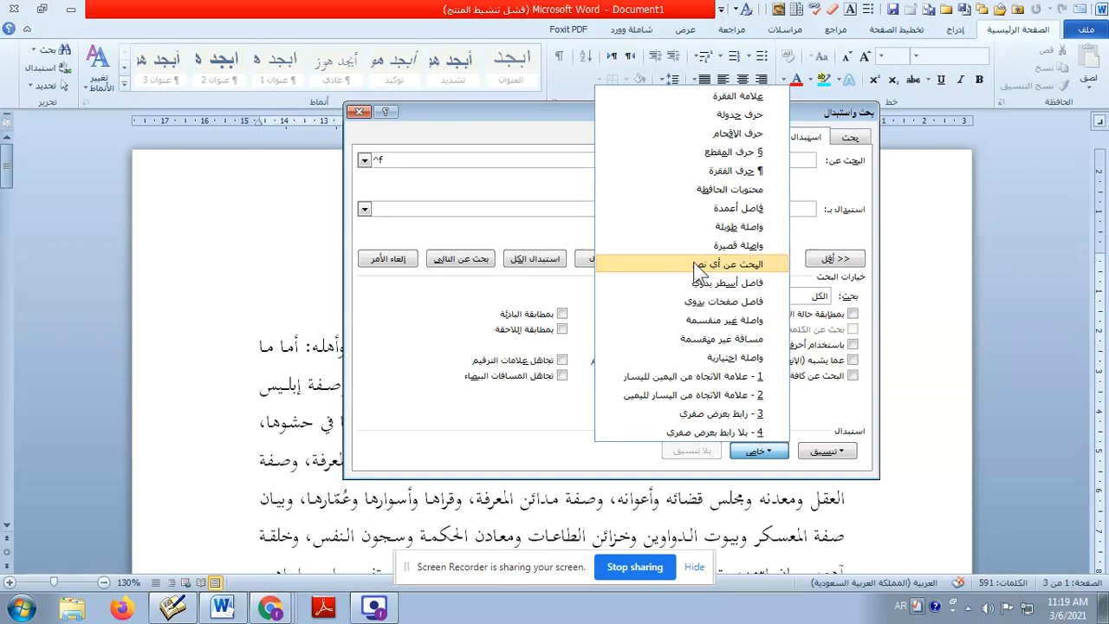
left_click(728, 264)
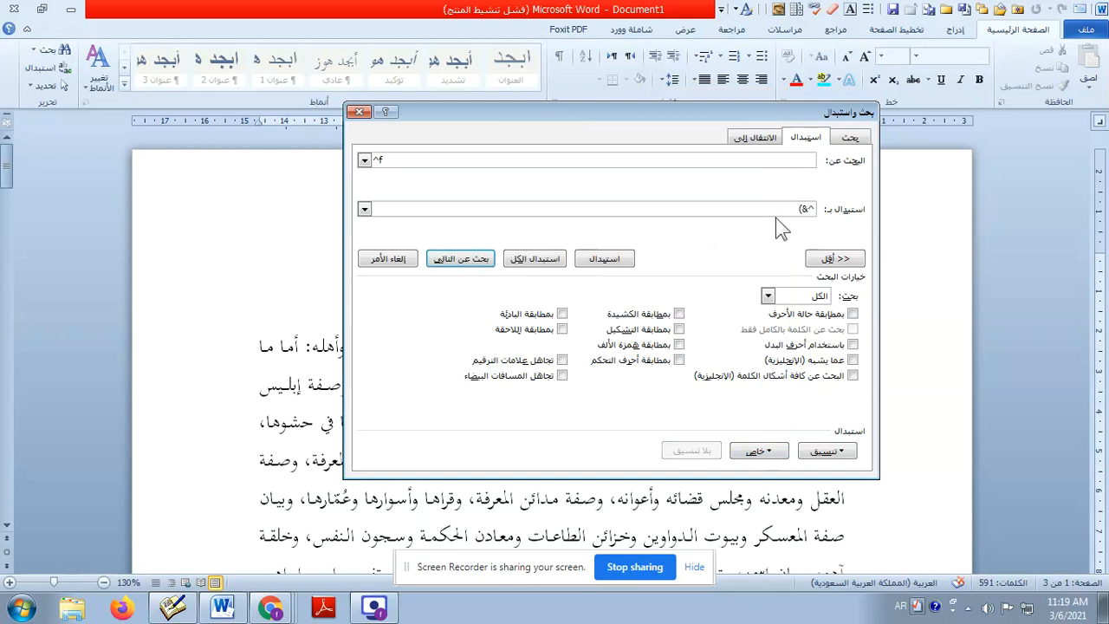
type(")")
left_click_drag(719, 111, 364, 93)
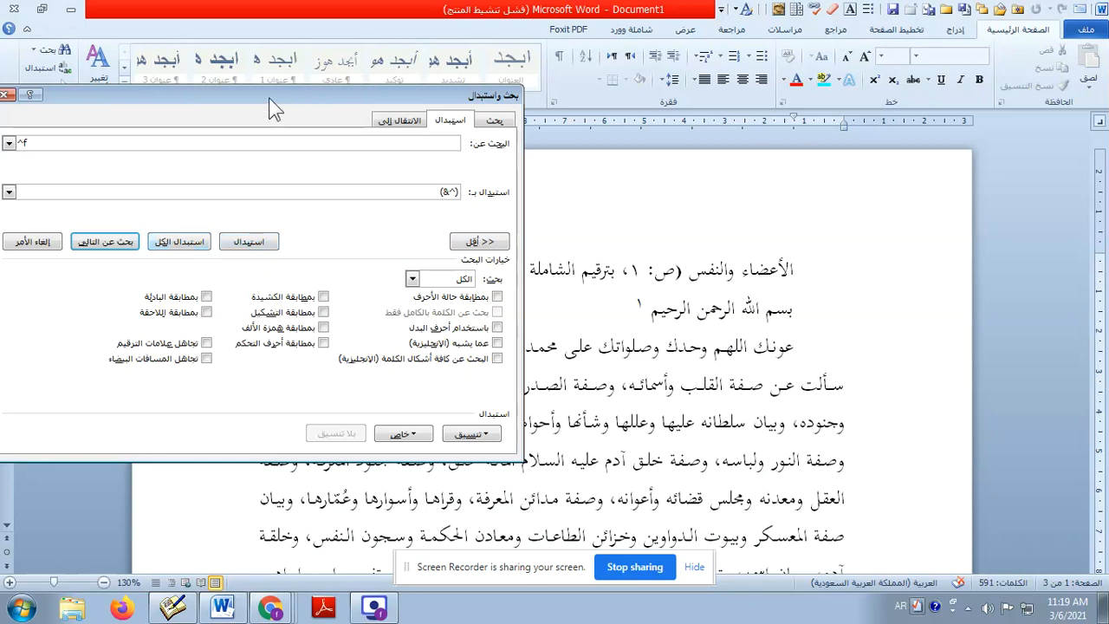
left_click_drag(270, 99, 295, 92)
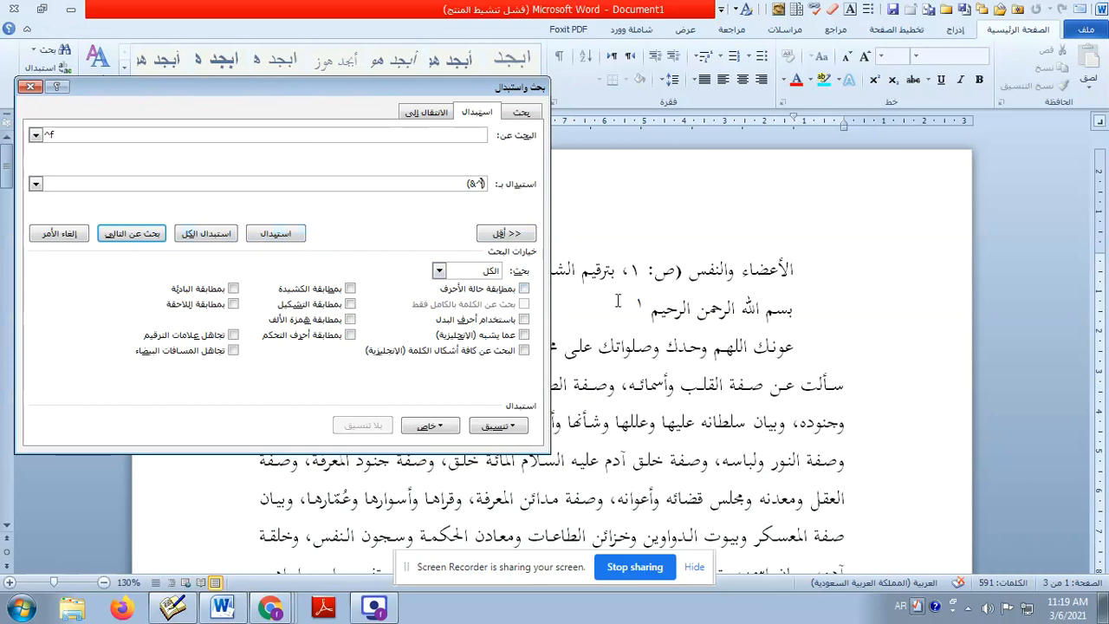
Step: Replace the footnote reference in the بسم الله الرحمن الرحيم line with its parenthesised form and check it against the second reference
left_click(292, 238)
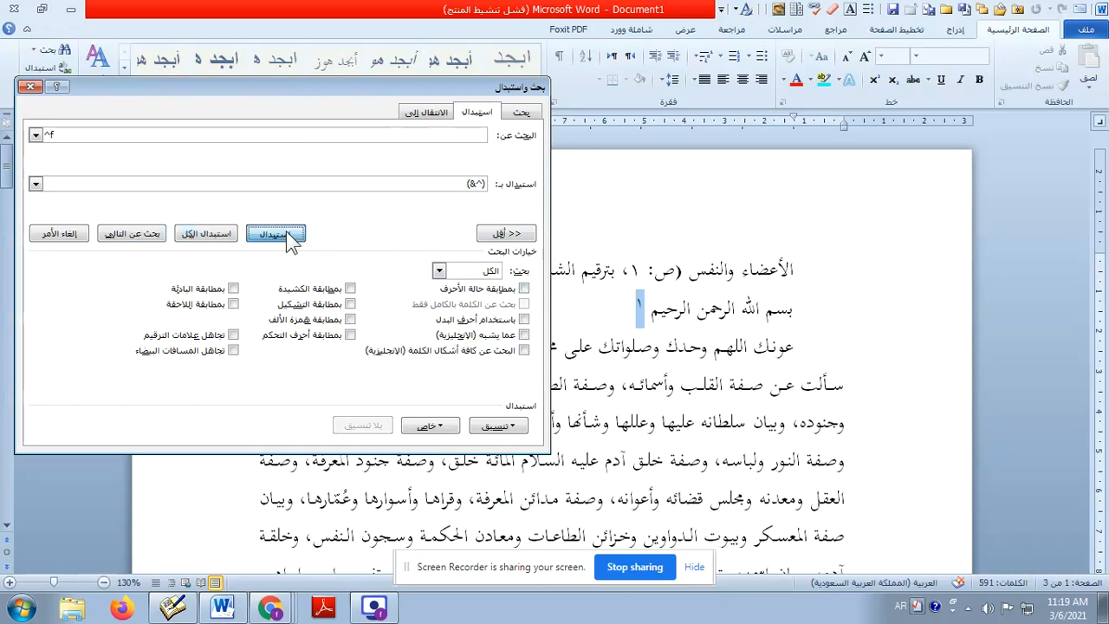
left_click(291, 237)
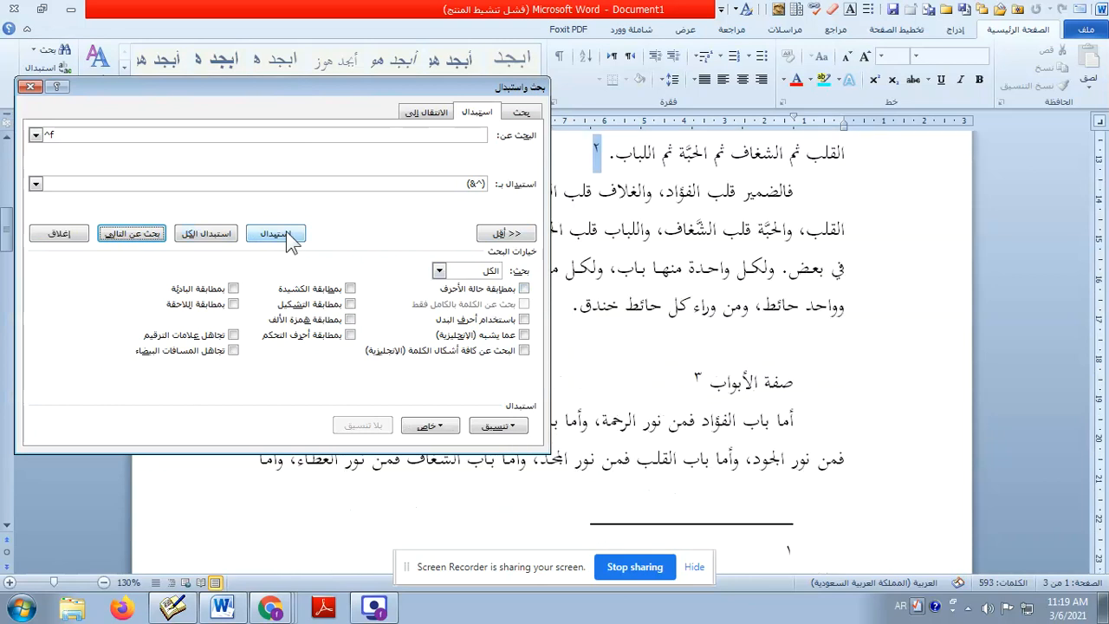
left_click(660, 287)
scroll(656, 284, "up", 5)
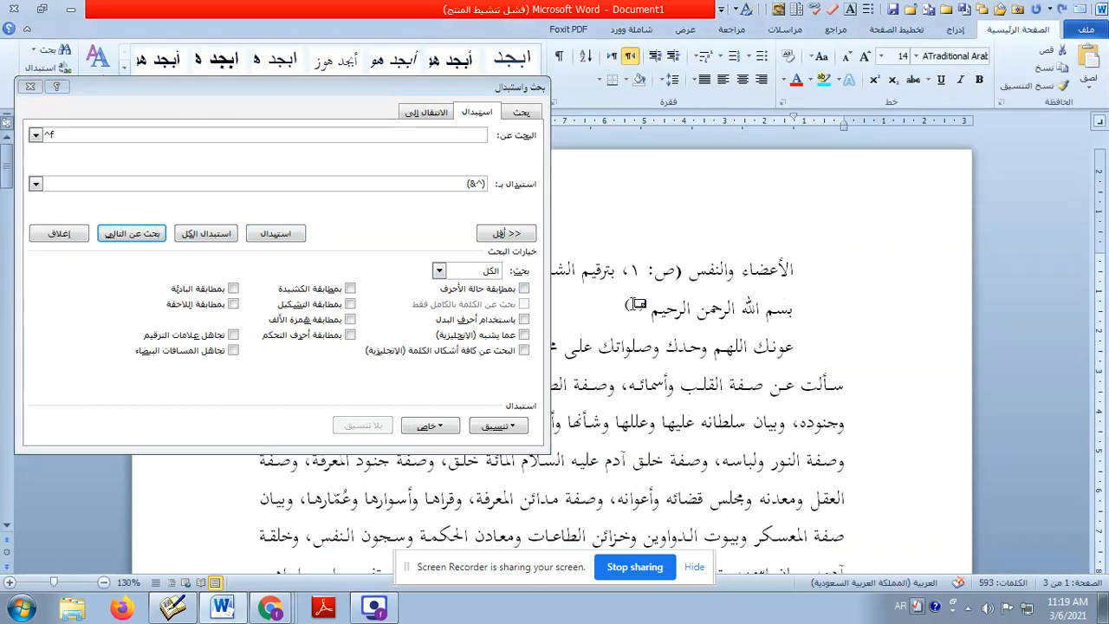
scroll(646, 322, "down", 3)
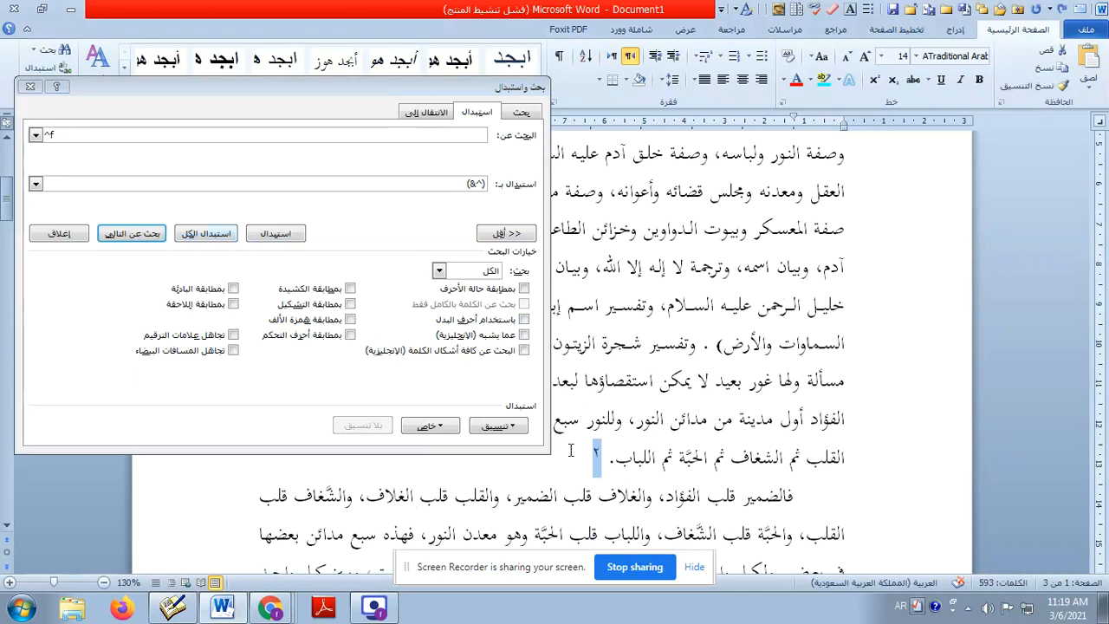
scroll(598, 452, "up", 3)
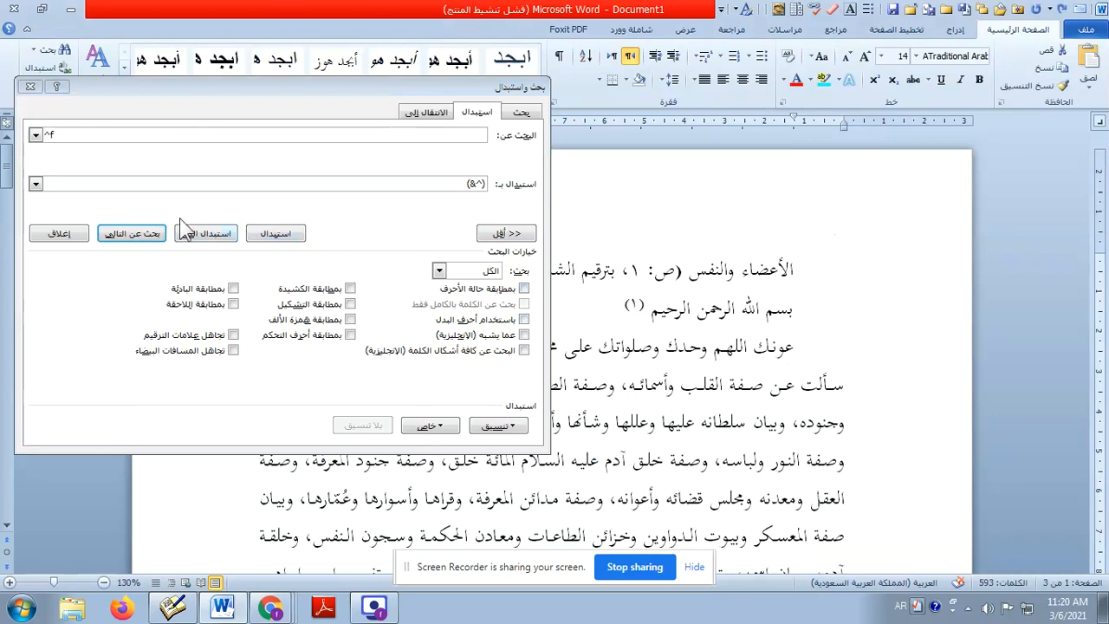
Step: Replace all footnote marks in the document with their parenthesised form and review the numbers in the text and page feet
left_click(212, 234)
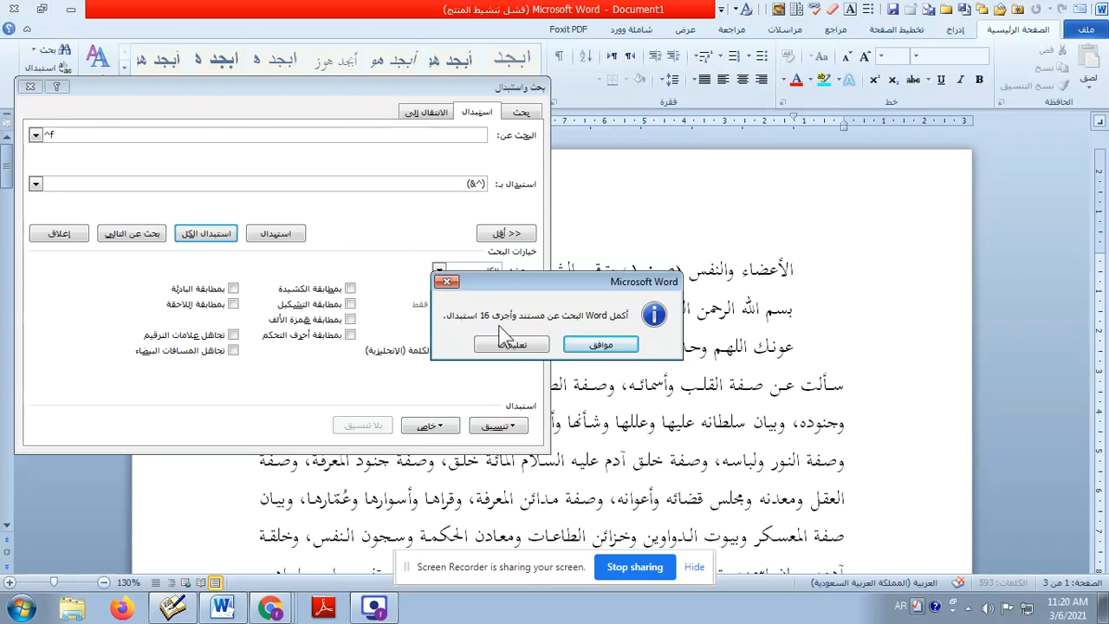
left_click(597, 343)
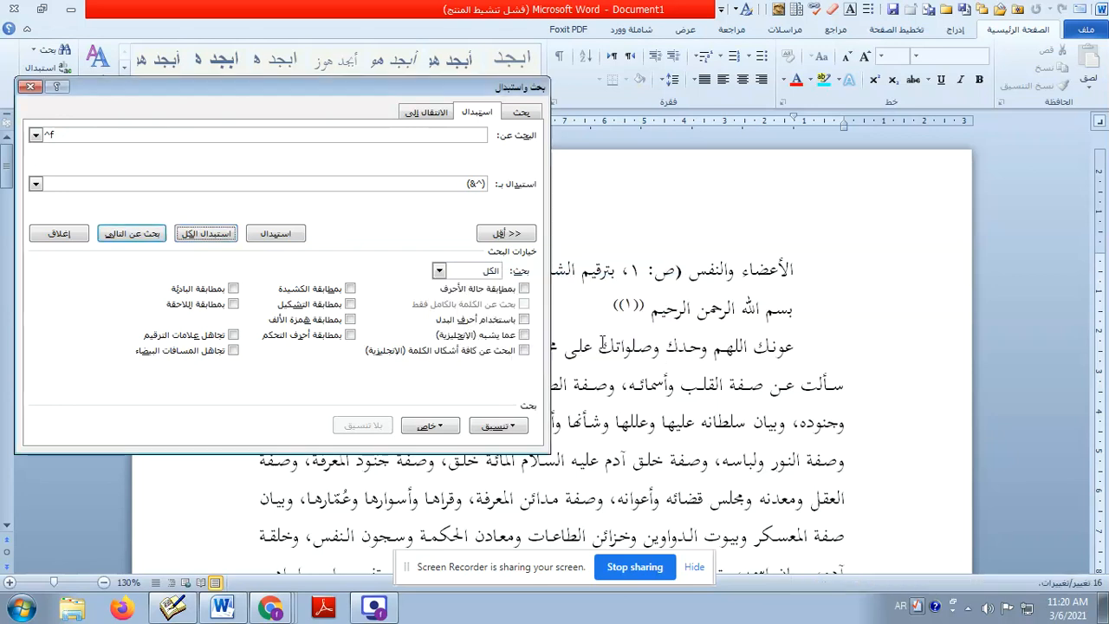
left_click(663, 371)
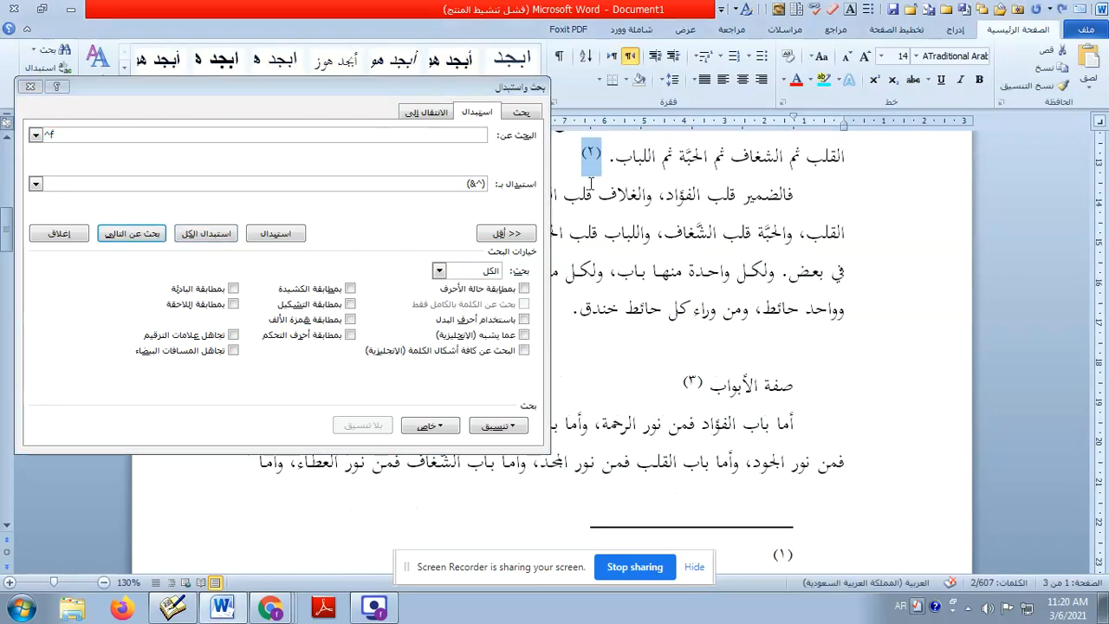
scroll(709, 433, "down", 15)
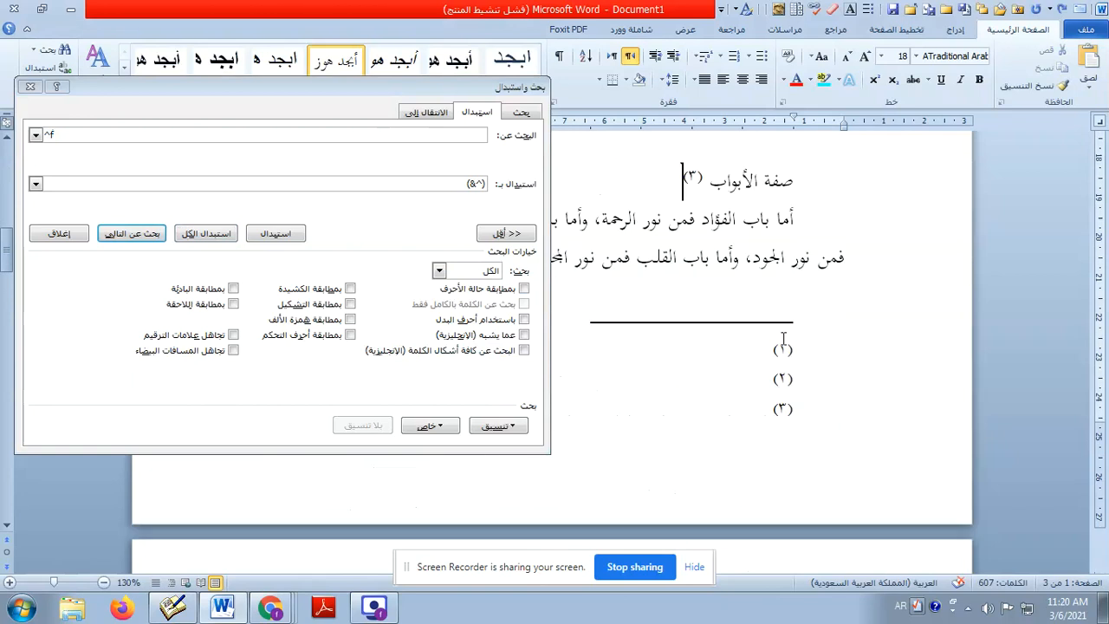
scroll(698, 372, "down", 3)
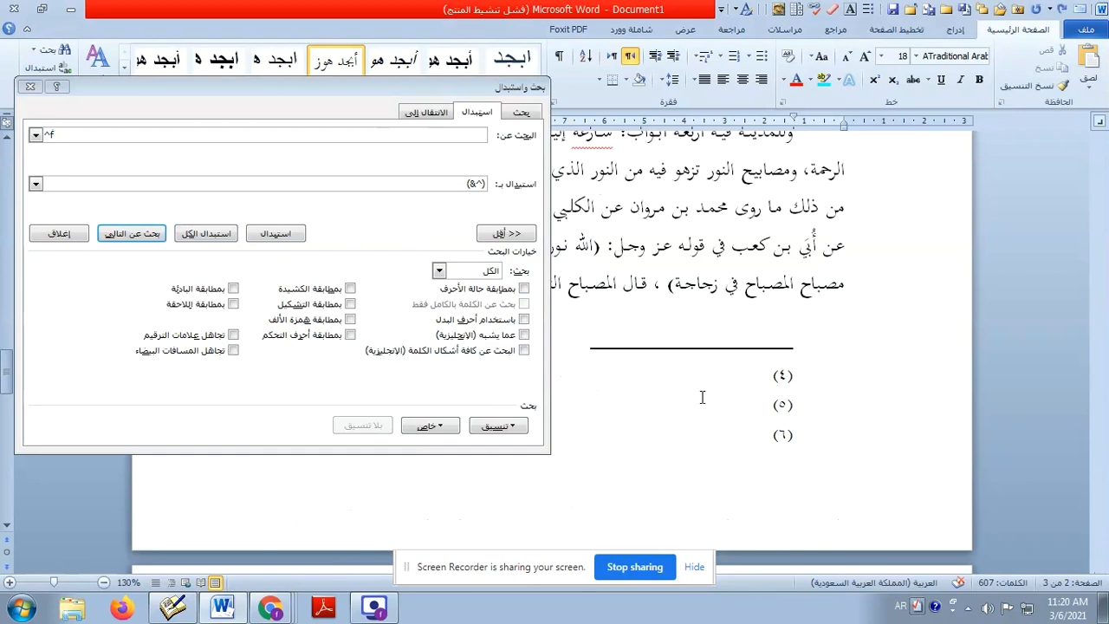
scroll(702, 397, "up", 20)
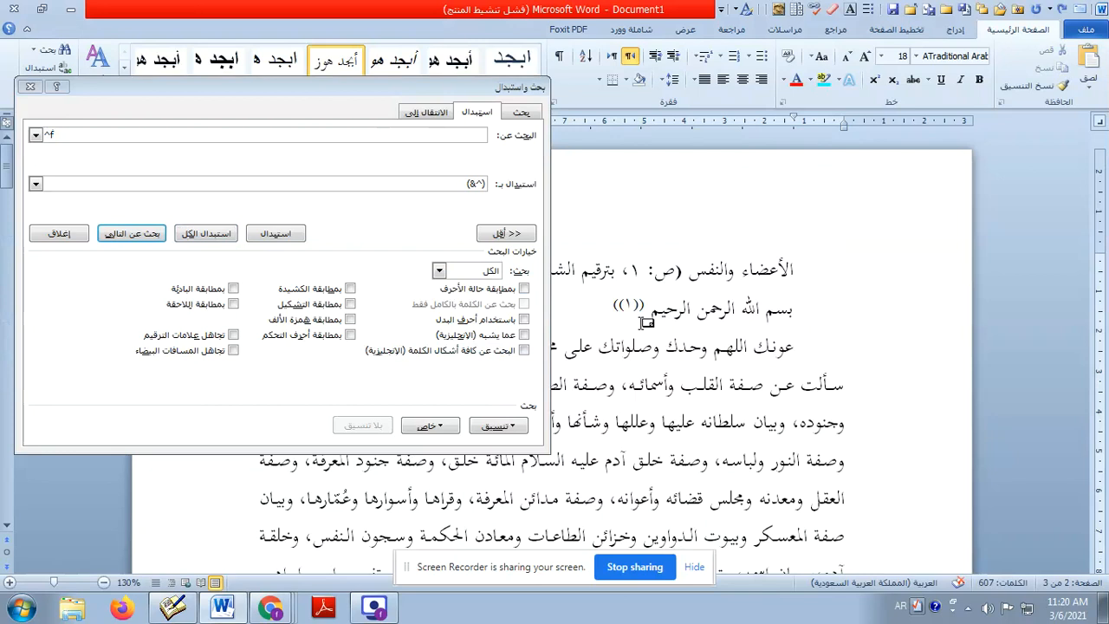
Step: Delete the extra pair of parentheses around the footnote reference in the بسم الله الرحمن الرحيم line
mouse_move(645, 318)
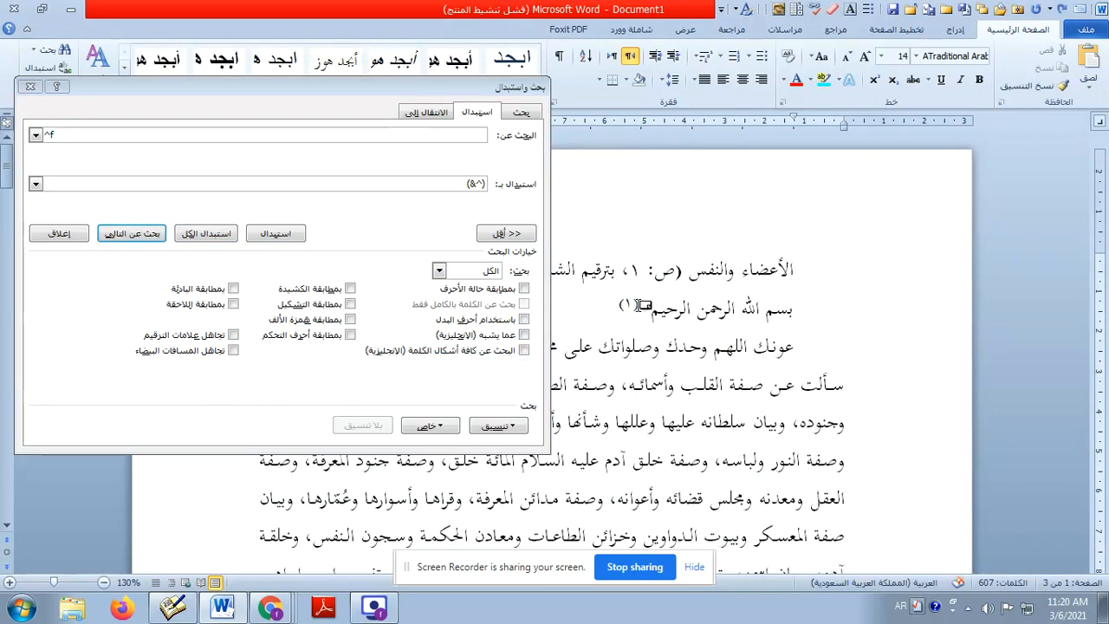
left_click(645, 305)
key("Delete")
left_click(600, 349)
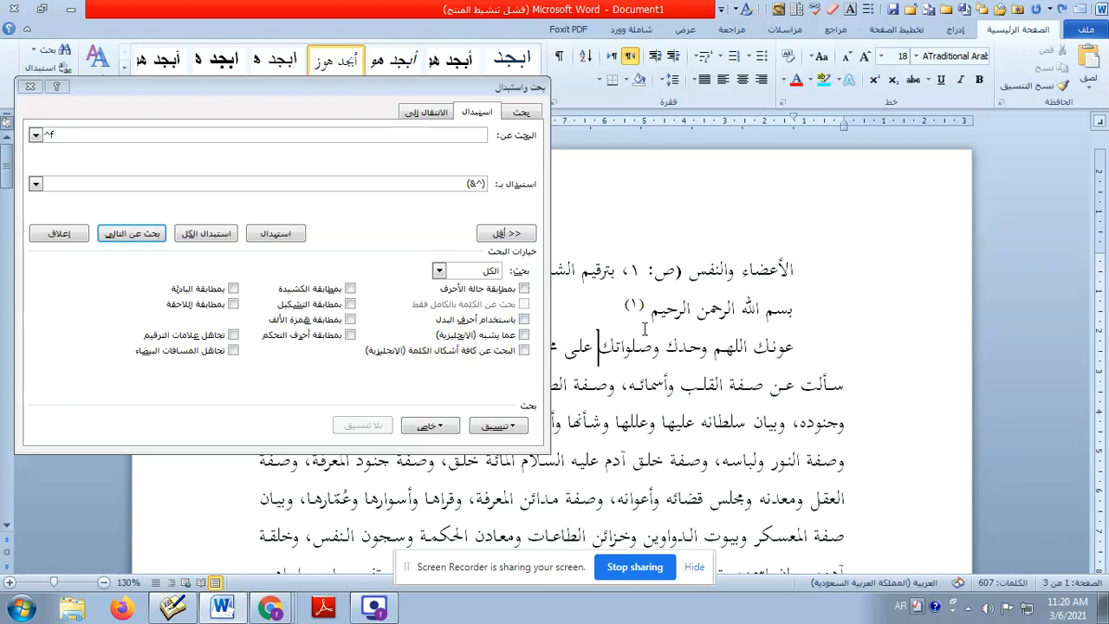
Step: Examine the parenthesised references 1 and 2 in the text, selecting each to compare their brackets and the spacing before them
scroll(632, 424, "down", 7)
scroll(587, 403, "up", 8)
left_click_drag(647, 306, 618, 309)
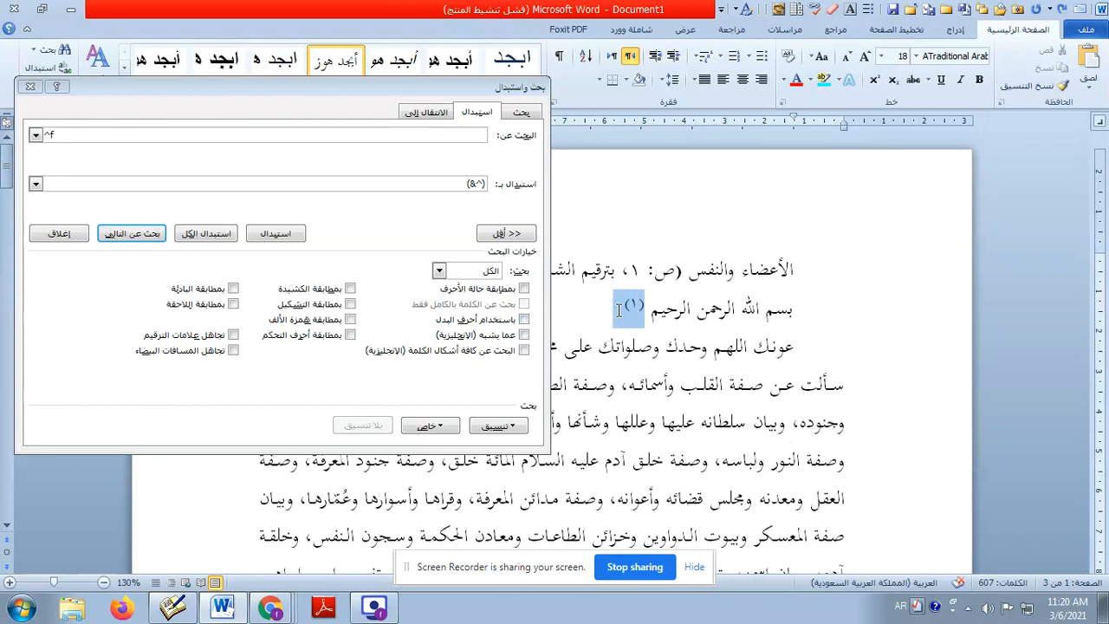
left_click(776, 314)
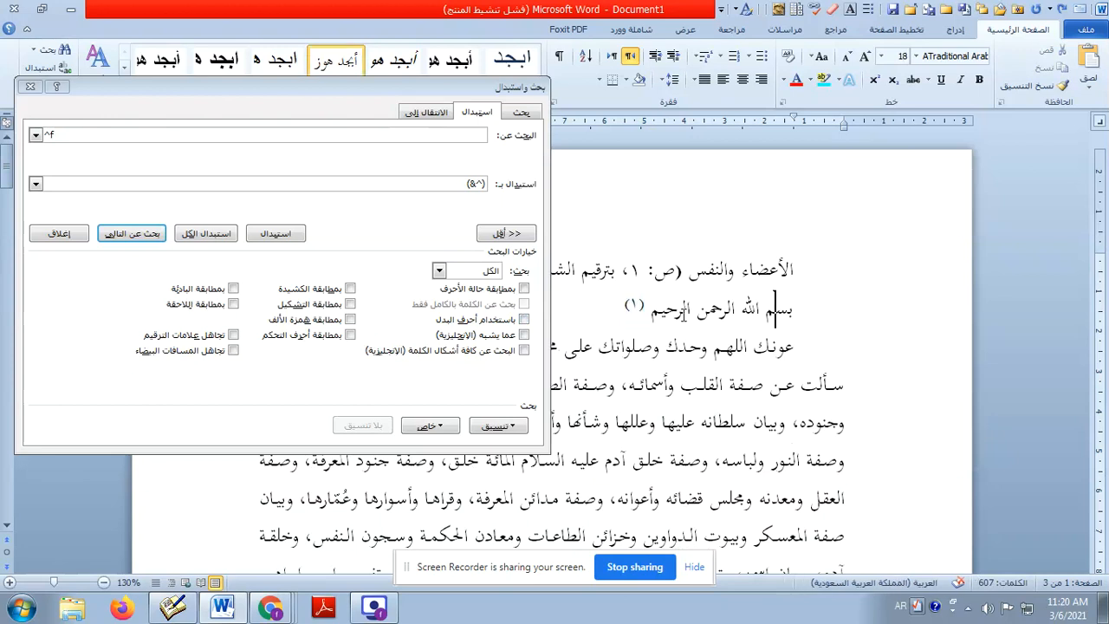
left_click(737, 316)
left_click_drag(650, 309, 620, 312)
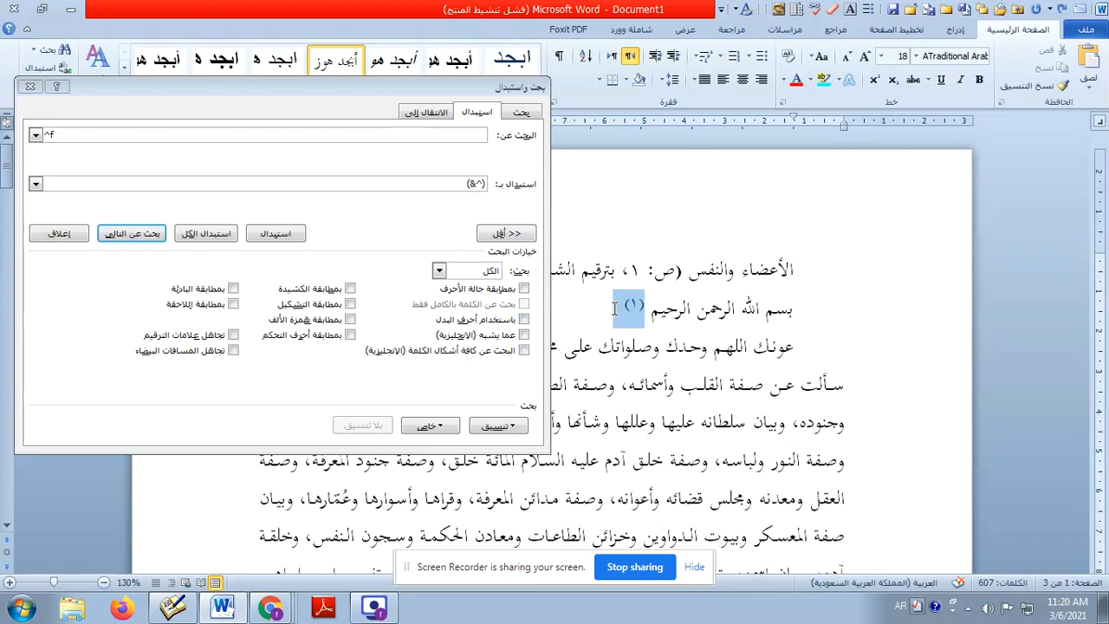
scroll(642, 377, "down", 4)
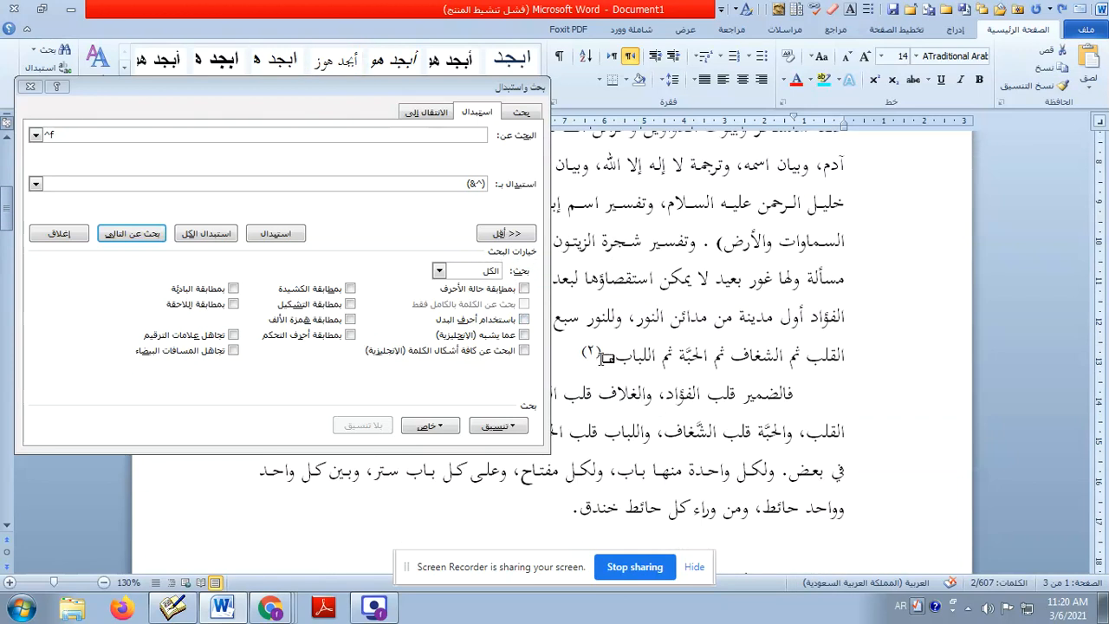
mouse_move(603, 355)
left_mouse_down()
mouse_move(571, 357)
mouse_move(587, 364)
left_mouse_up()
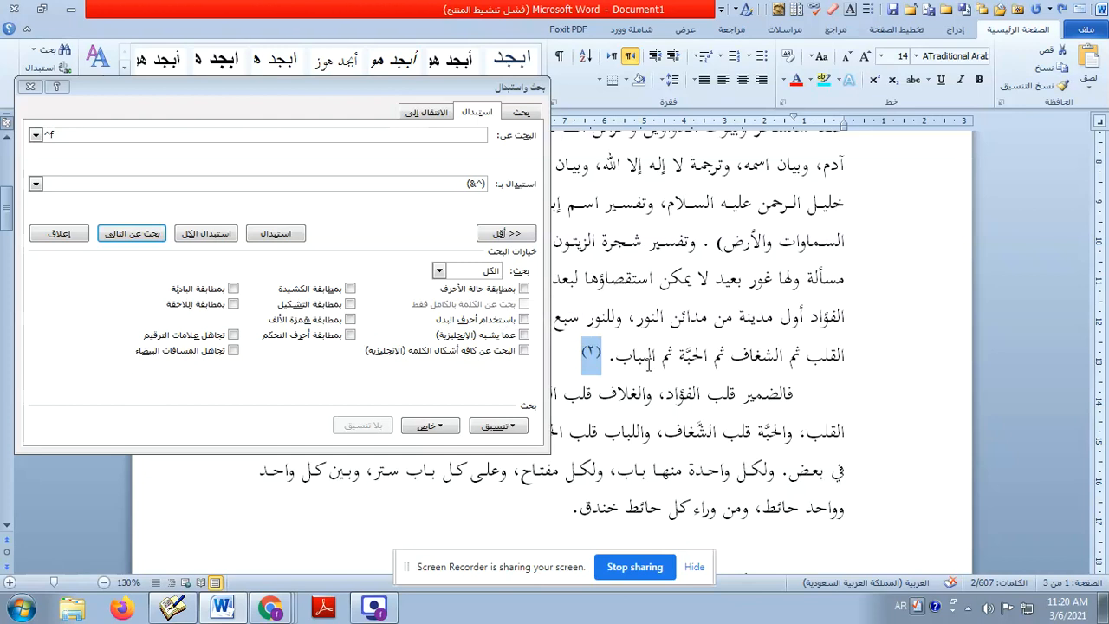
scroll(641, 312, "up", 4)
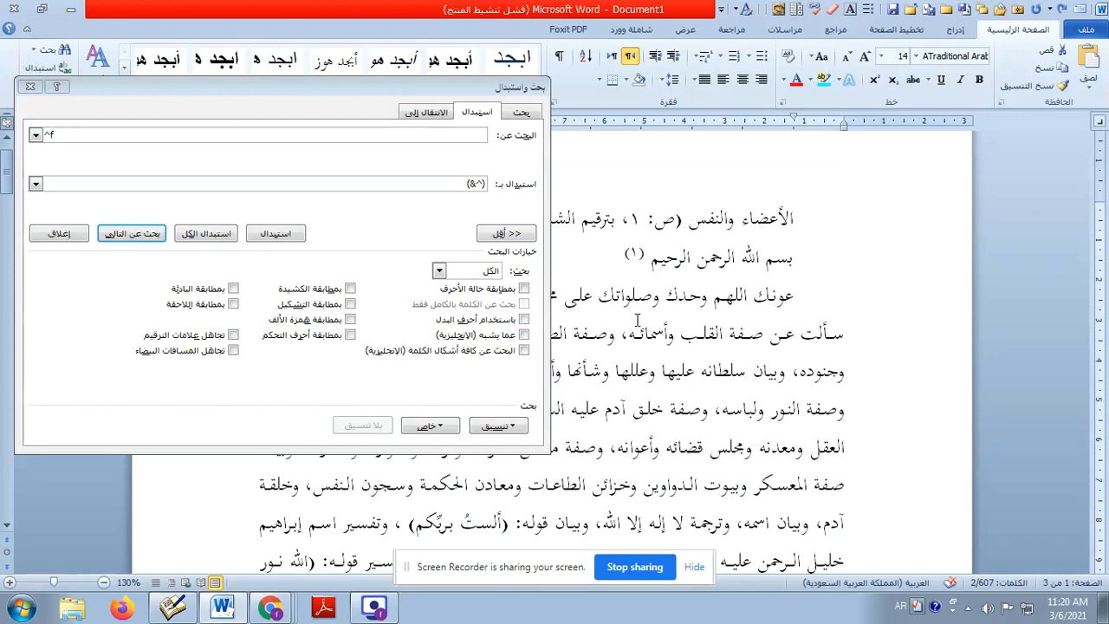
left_click(643, 257)
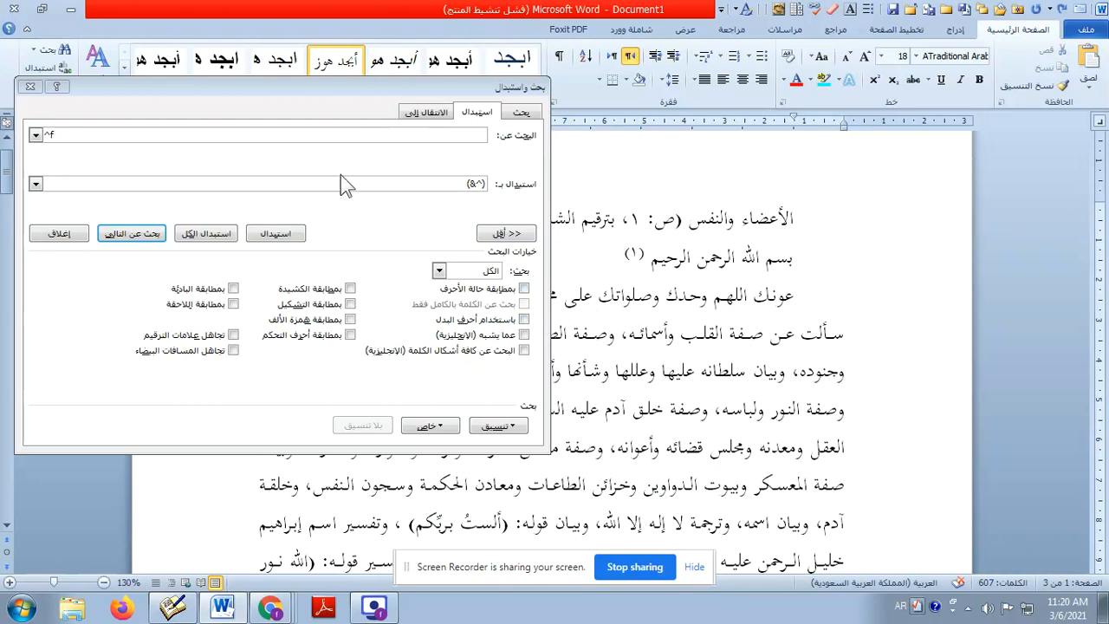
left_click(196, 143)
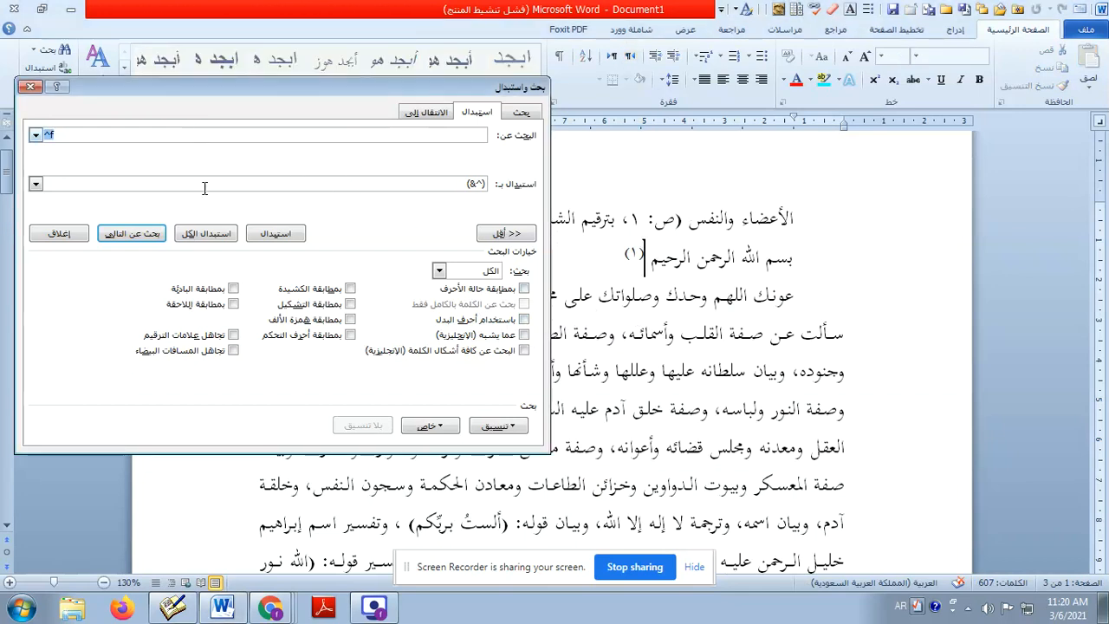
key("BackSpace")
left_click(389, 183)
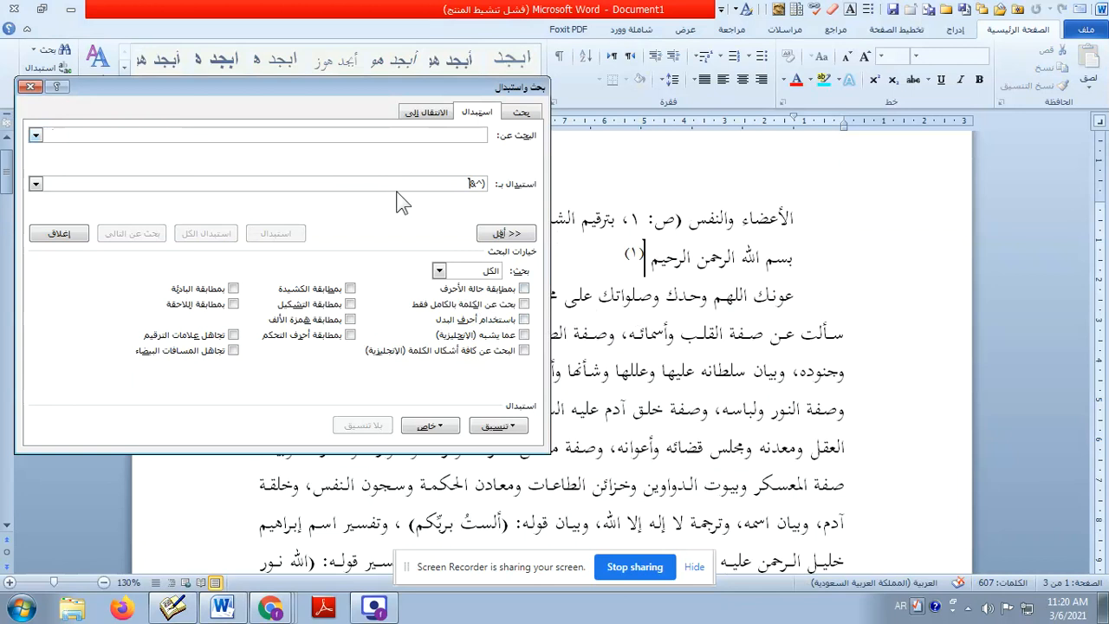
left_click(29, 87)
Step: Select the parenthesised footnote reference in the بسم الله الرحمن الرحيم line
left_click(773, 256)
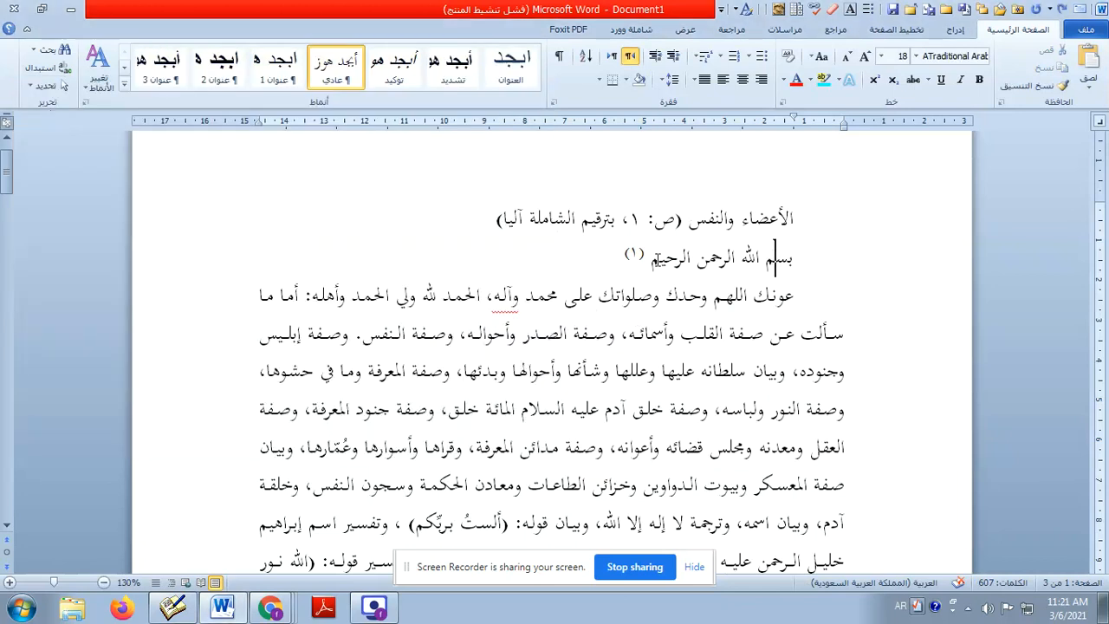
scroll(637, 256, "down", 2)
scroll(637, 255, "up", 3)
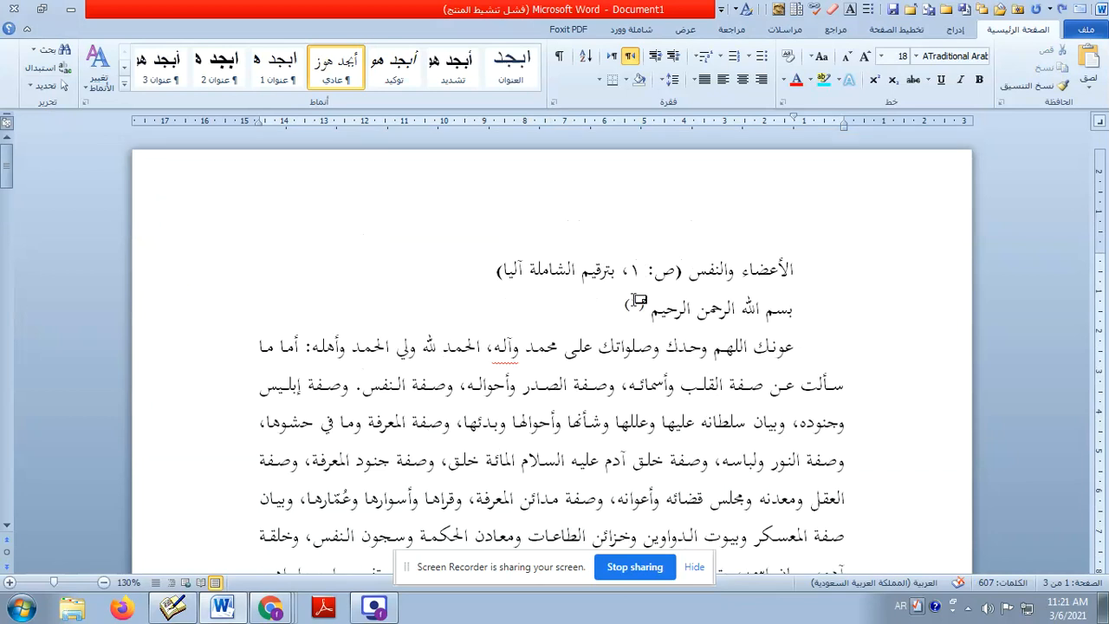
left_click_drag(648, 303, 625, 314)
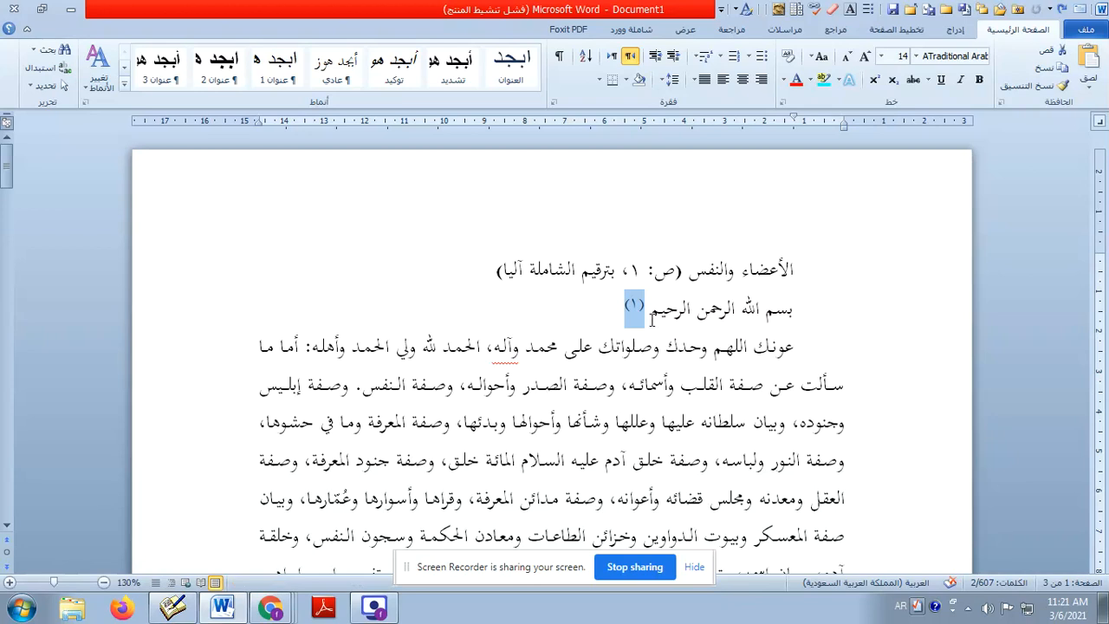
scroll(585, 385, "down", 3)
scroll(555, 345, "up", 3)
Step: Open Find and Replace for replacing and set the search text to the footnote mark code ^f
left_click(37, 64)
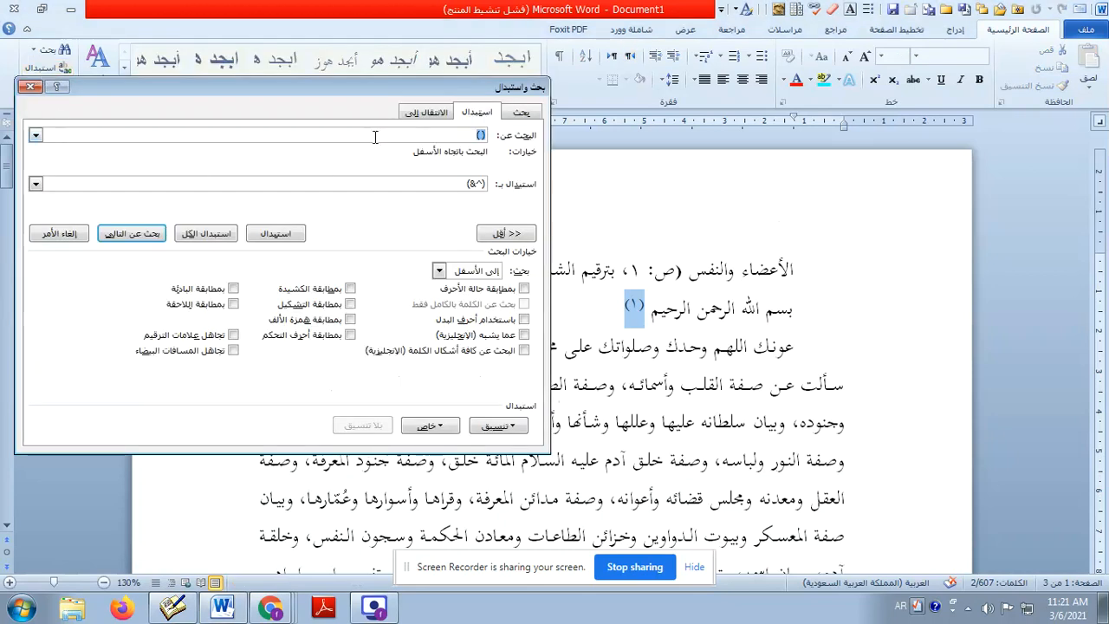
key("BackSpace")
key("BackSpace")
key("BackSpace")
left_click(445, 426)
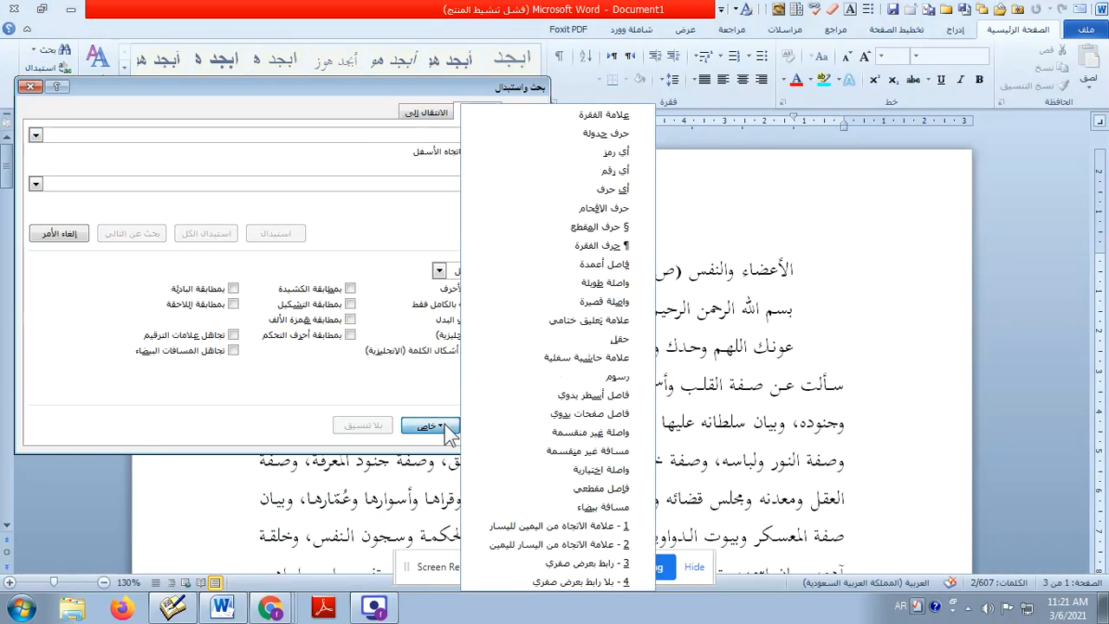
left_click(588, 359)
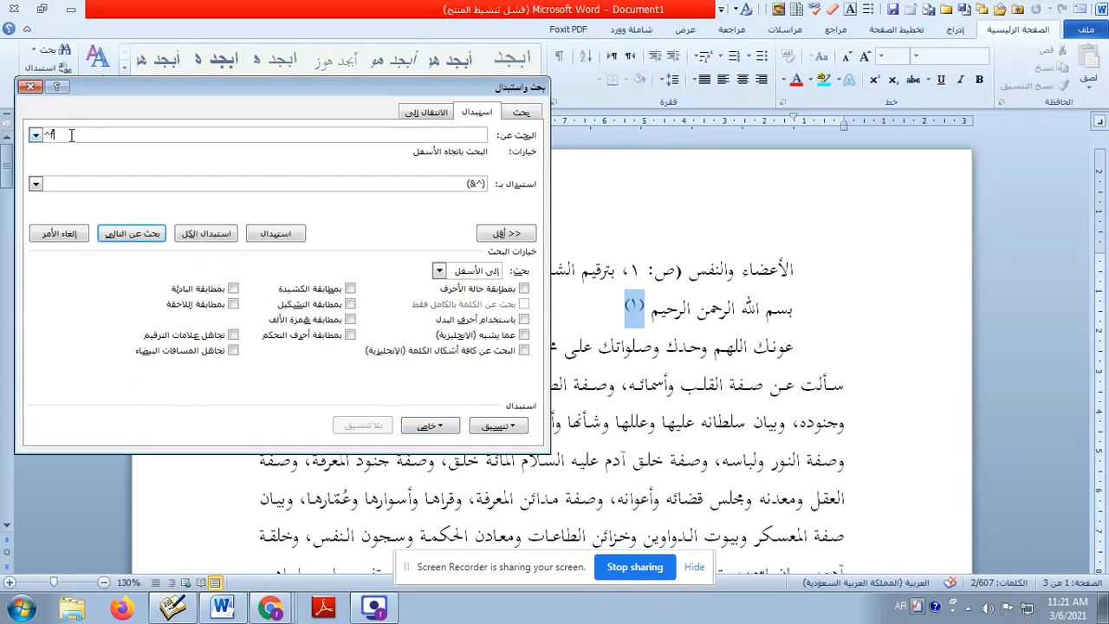
Step: Clear the old replacement text and set it to the found-text code ^& without parentheses
left_click(388, 184)
key("BackSpace")
key("BackSpace")
key("BackSpace")
key("BackSpace")
left_click(449, 430)
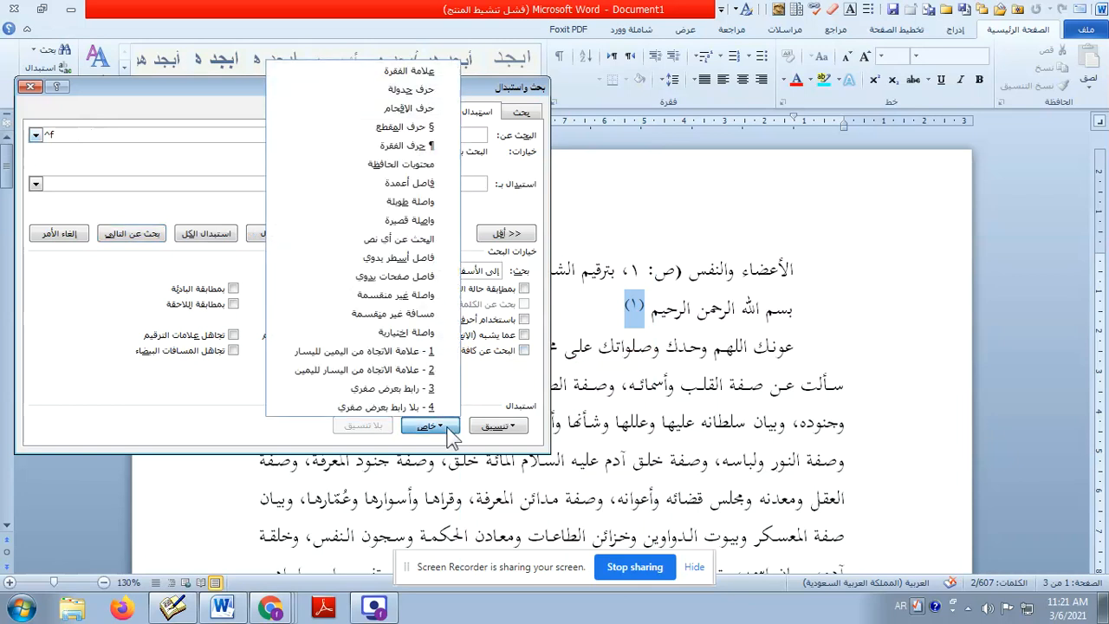
left_click(396, 240)
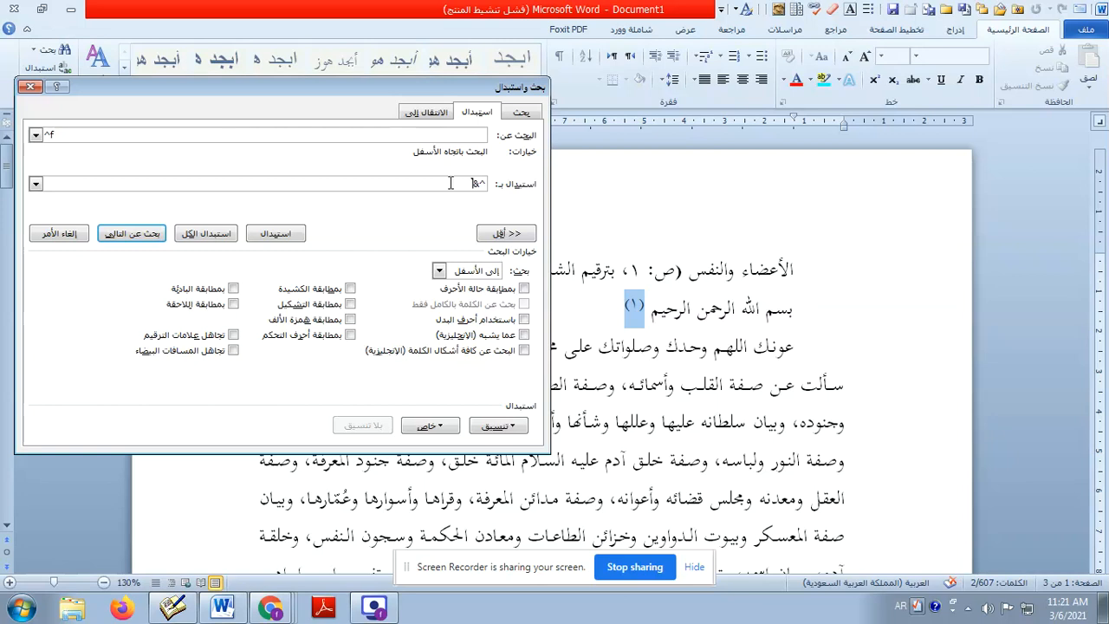
Step: Open the font formatting settings for the replacement text
left_click(404, 135)
left_click(402, 182)
left_click(517, 427)
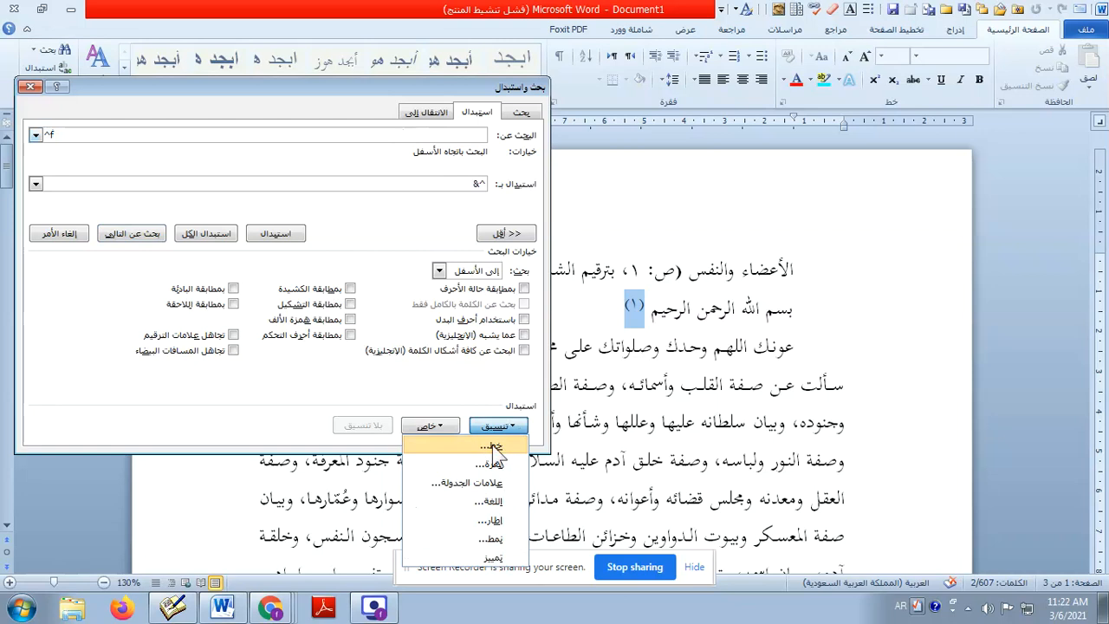
left_click(492, 447)
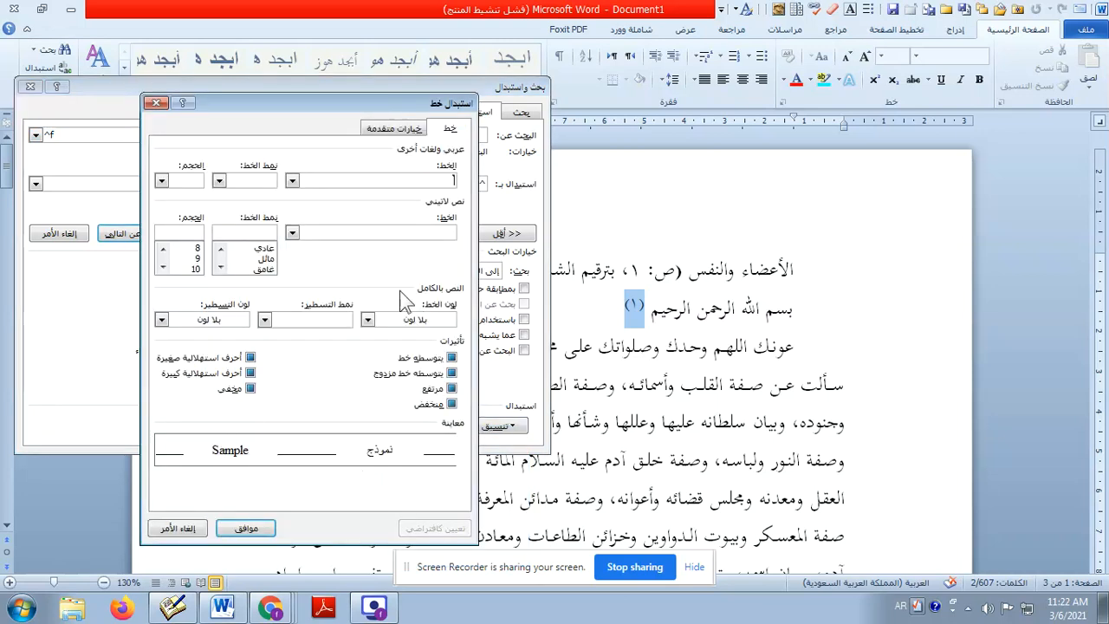
Step: Set the replacement's Arabic font to Akhbar MT
left_click(436, 178)
left_click(292, 181)
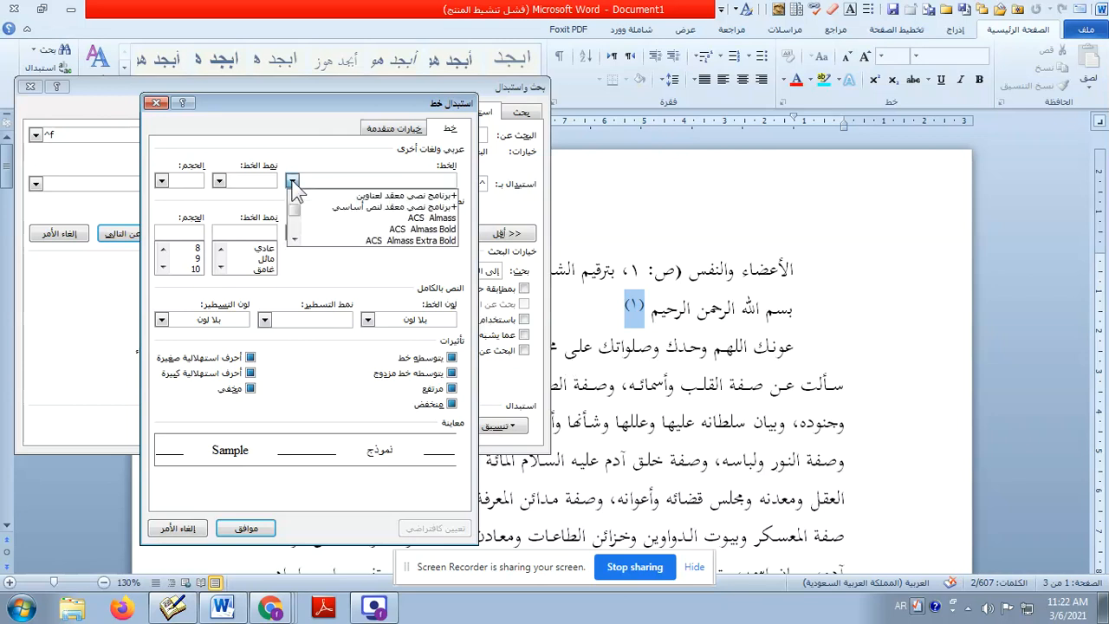
left_click(295, 239)
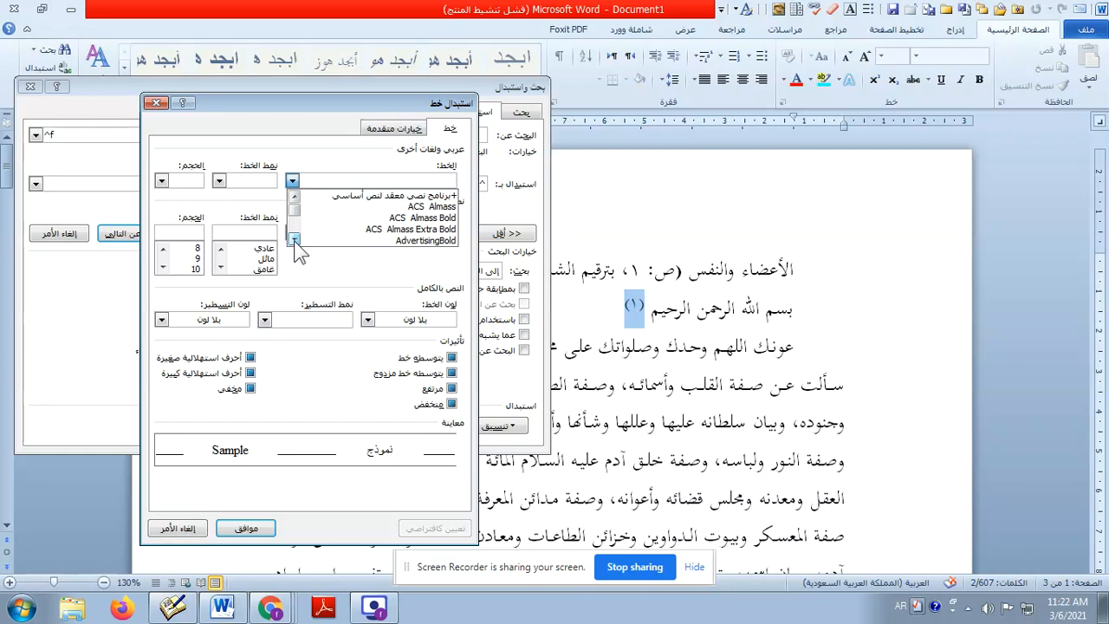
left_click(295, 239)
left_click(295, 239)
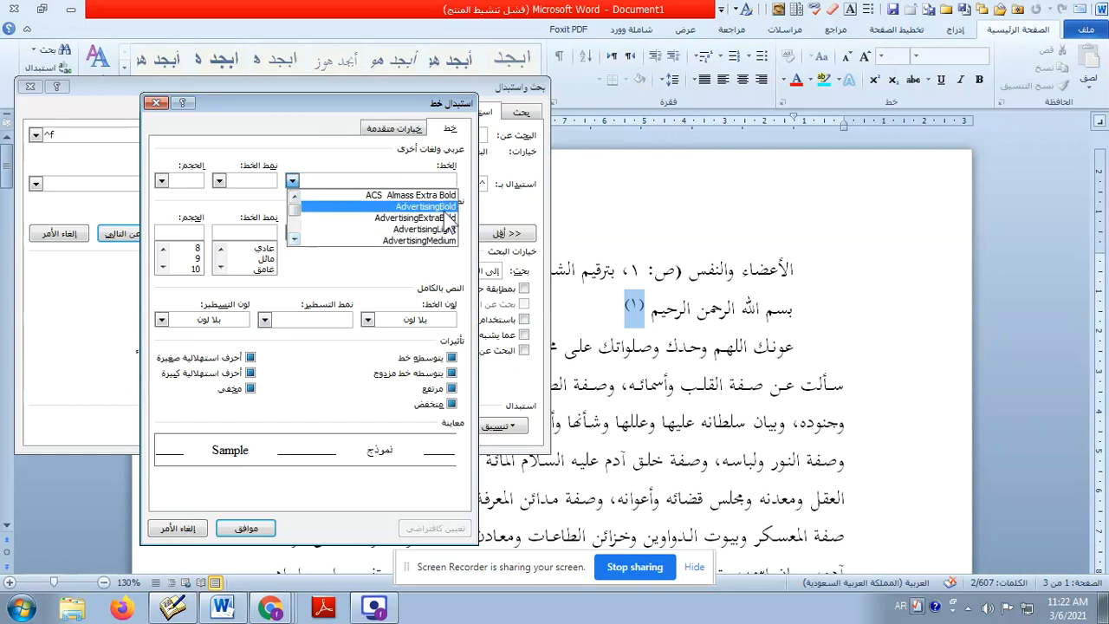
scroll(381, 221, "down", 3)
scroll(379, 220, "down", 3)
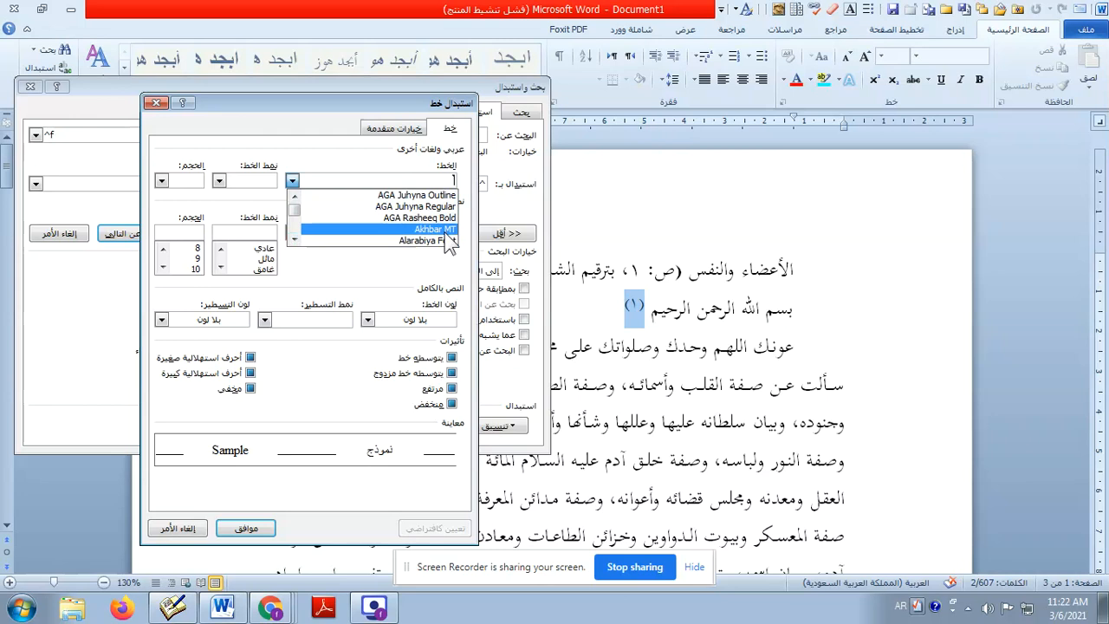
left_click(422, 230)
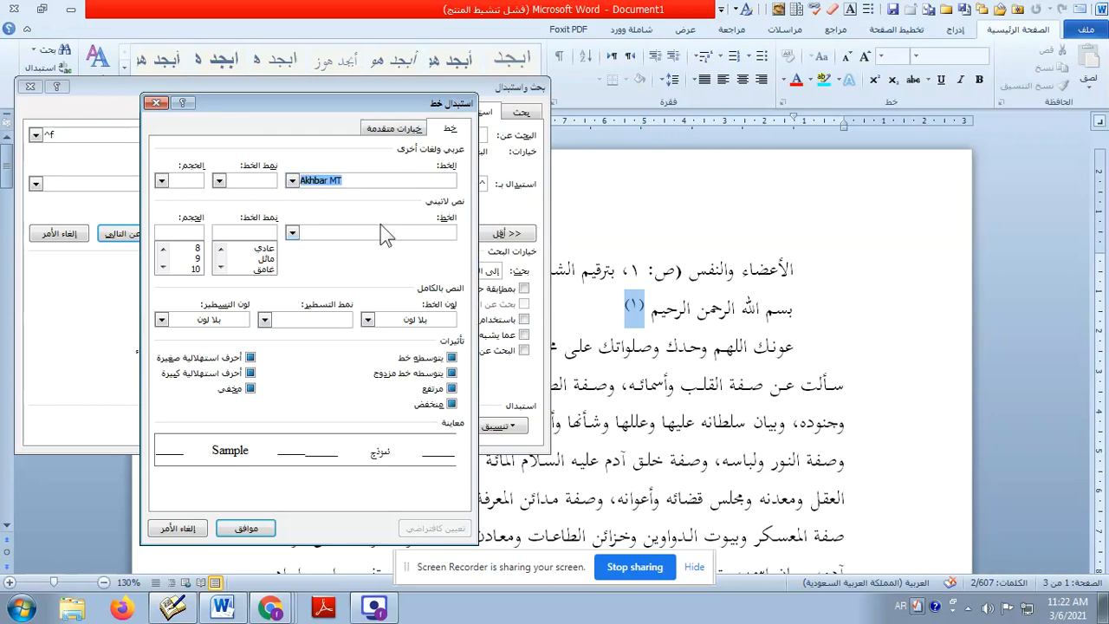
Step: Set the replacement's Arabic font to AL-Mateen
left_click(293, 182)
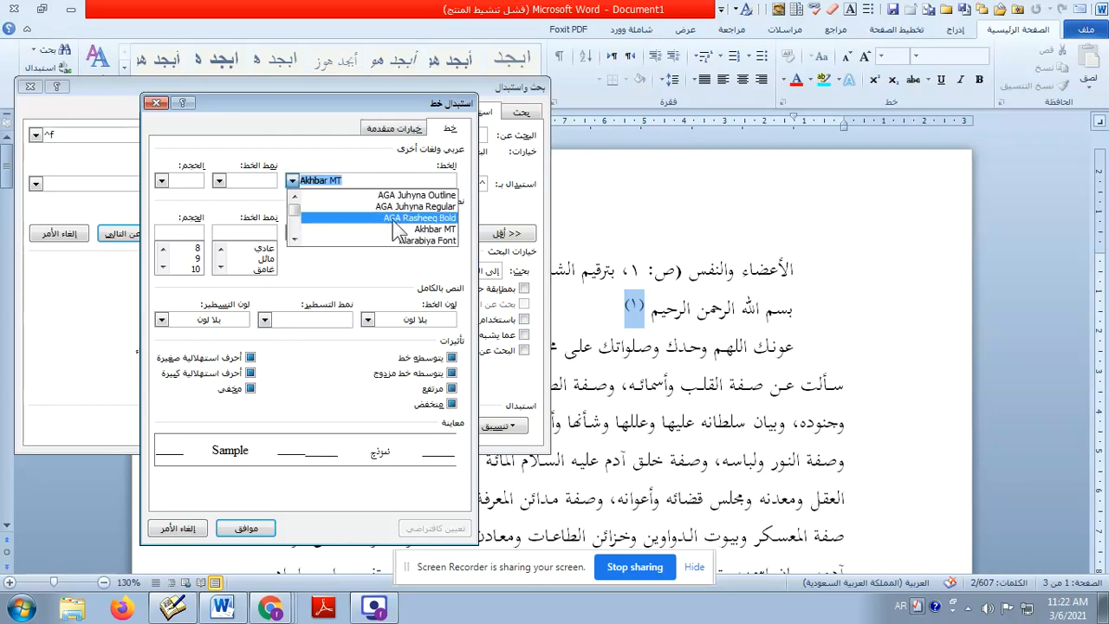
scroll(392, 220, "down", 2)
scroll(387, 218, "down", 5)
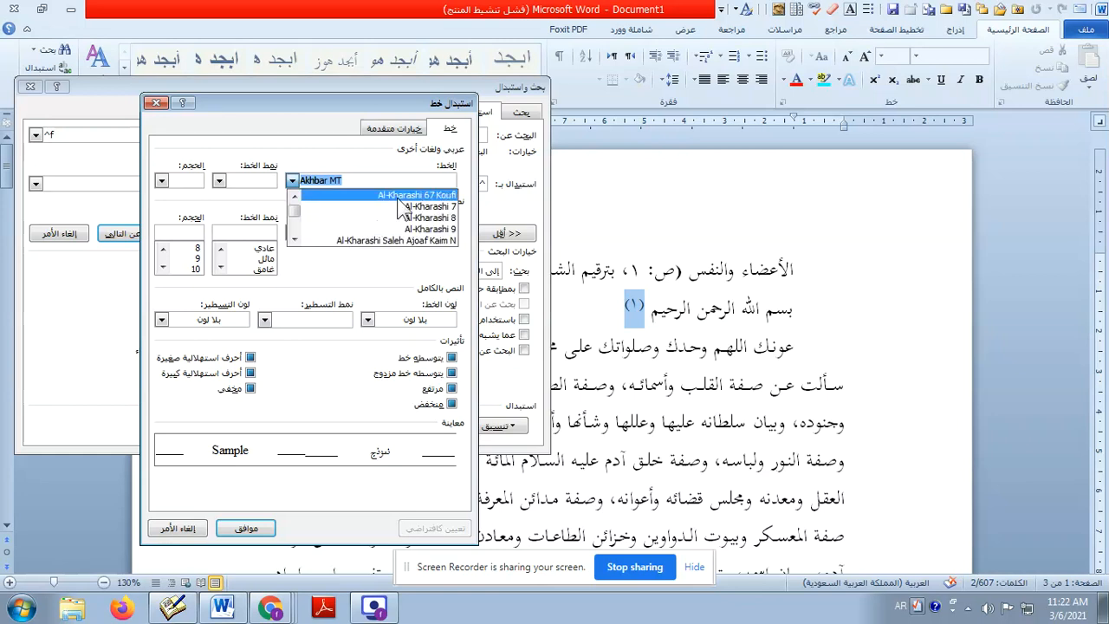
scroll(448, 230, "down", 5)
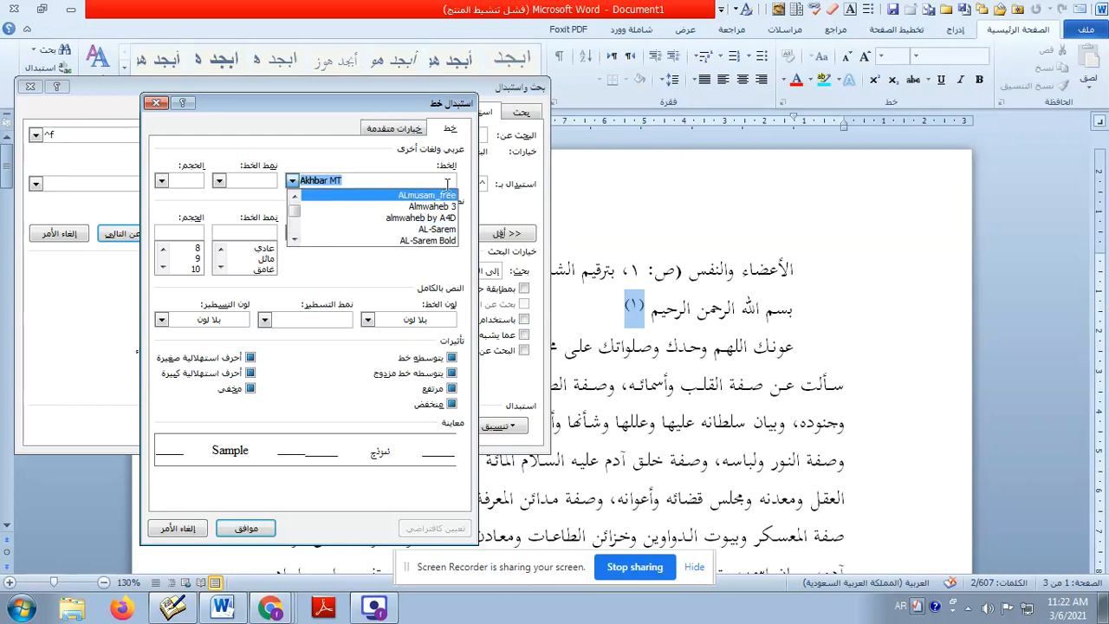
scroll(416, 212, "up", 3)
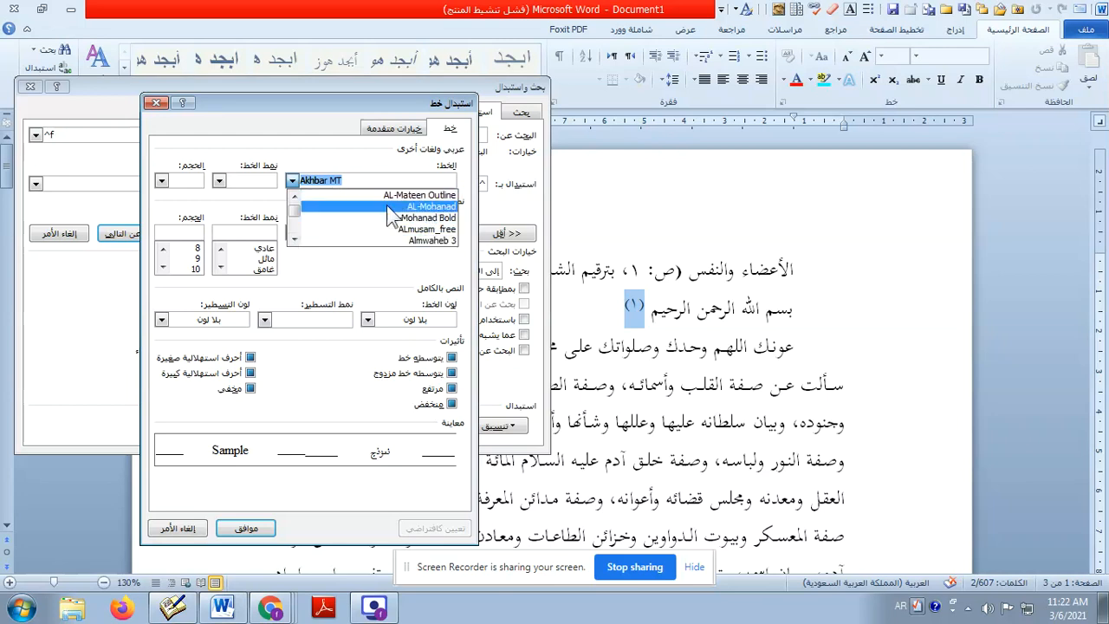
scroll(431, 217, "up", 3)
left_click(447, 221)
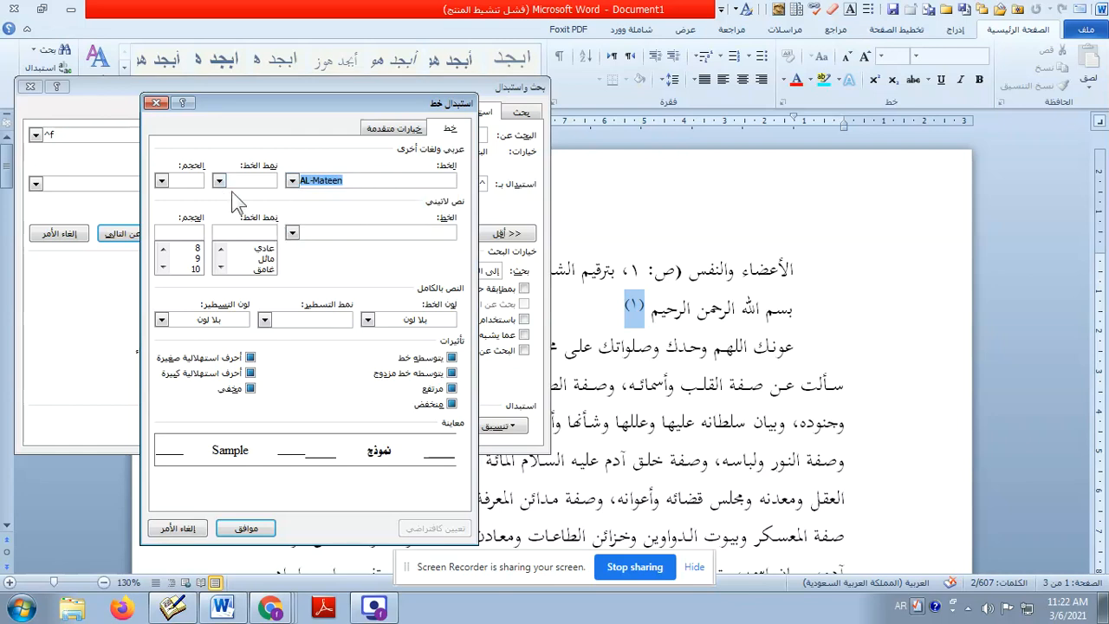
Step: Set the replacement's Arabic text to the italic style (مائل) and size 12
left_click(219, 180)
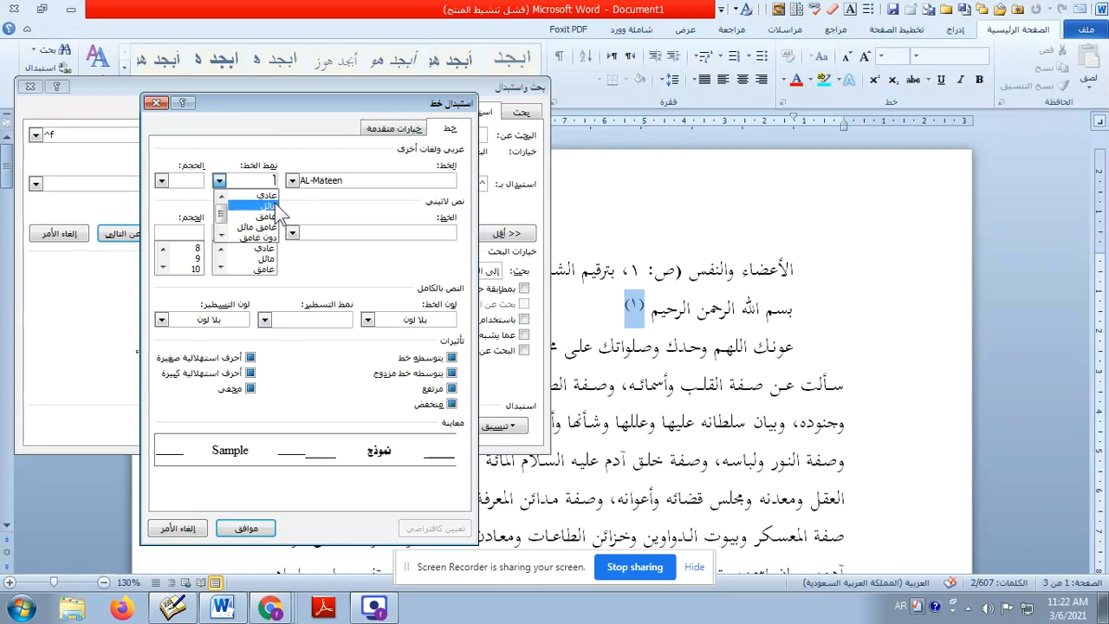
left_click(268, 206)
left_click(162, 181)
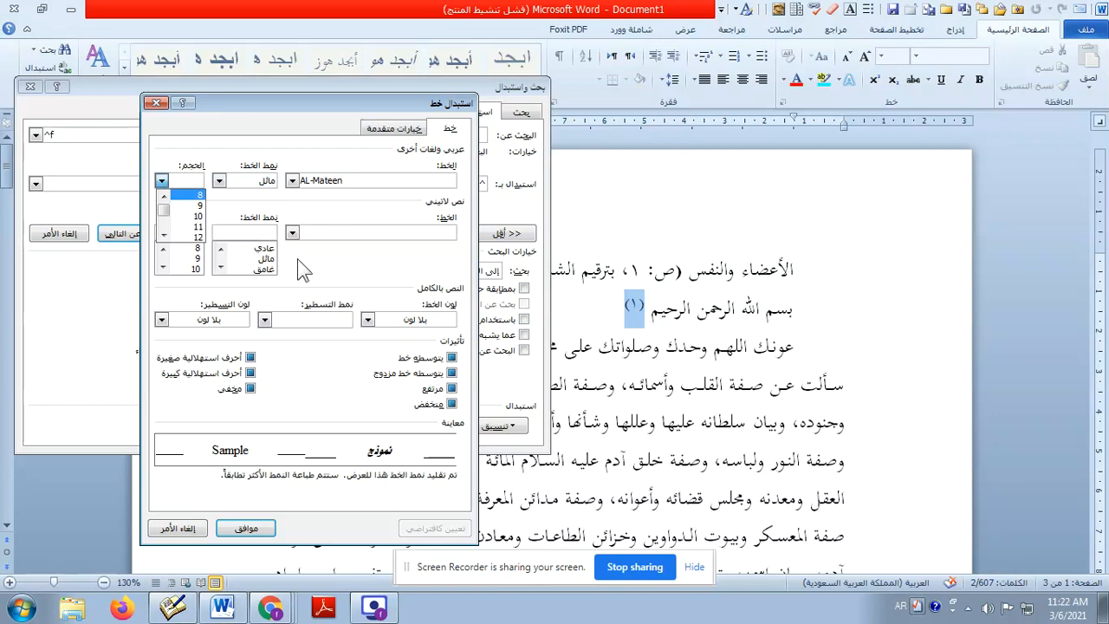
left_click(163, 235)
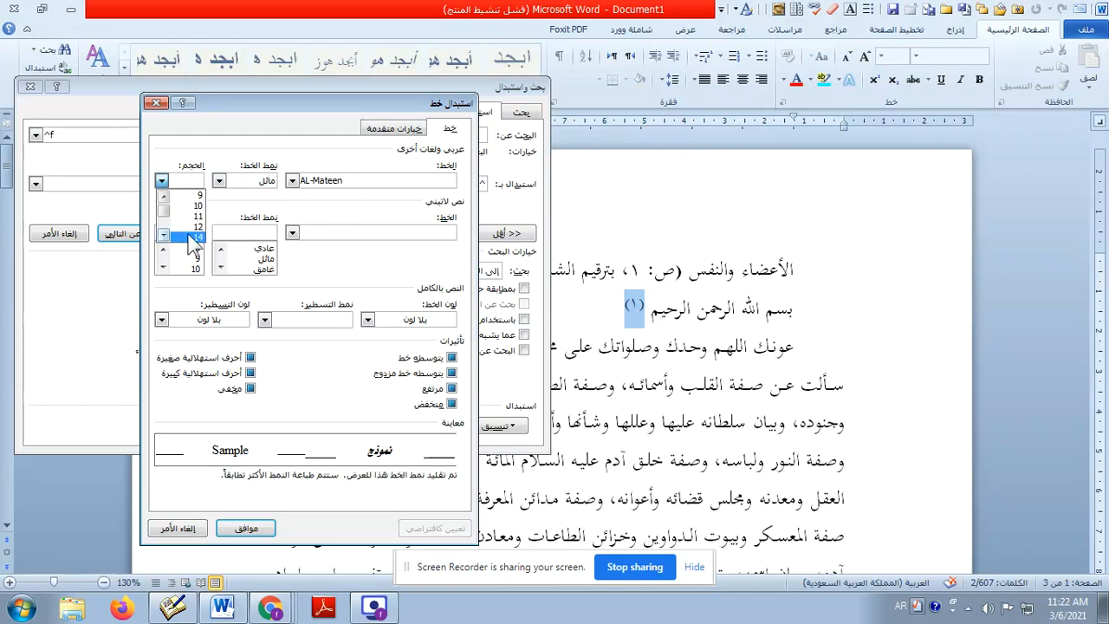
left_click(163, 233)
left_click(205, 218)
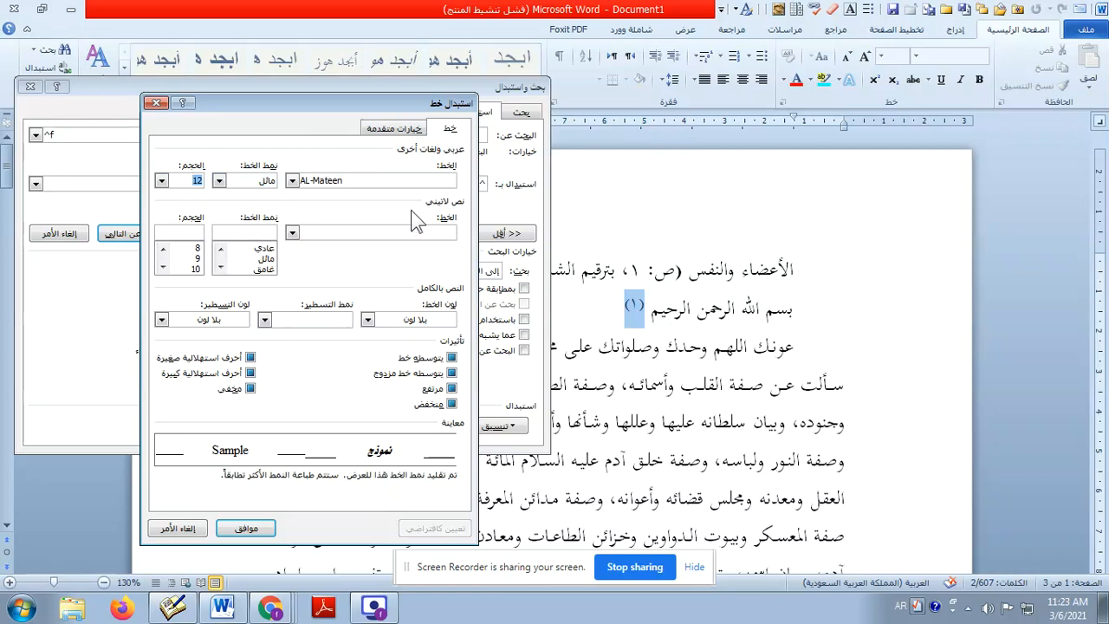
Step: Set the replacement's Latin font to Arial, bold (غامق), size 10, and make the font colour of all its text standard red
left_click(296, 232)
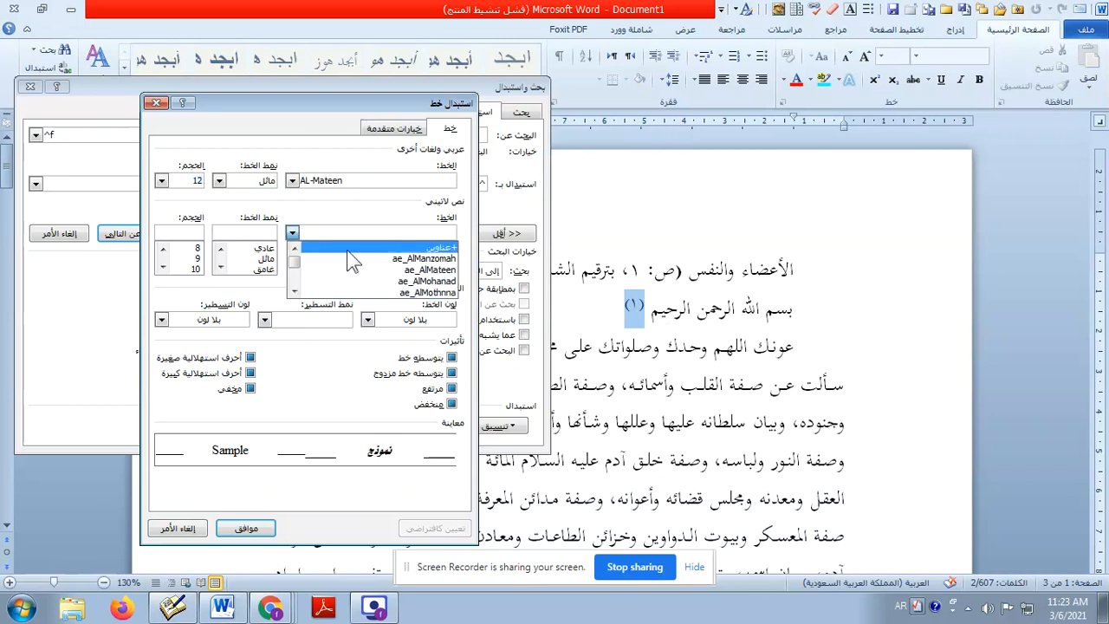
scroll(355, 260, "down", 1)
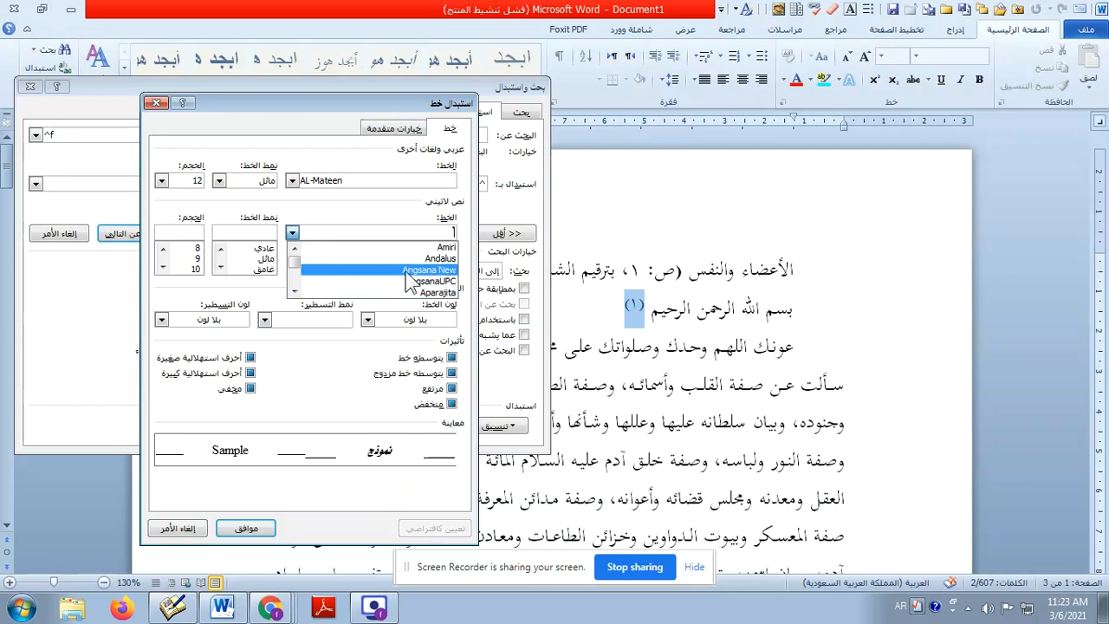
scroll(365, 257, "up", 2)
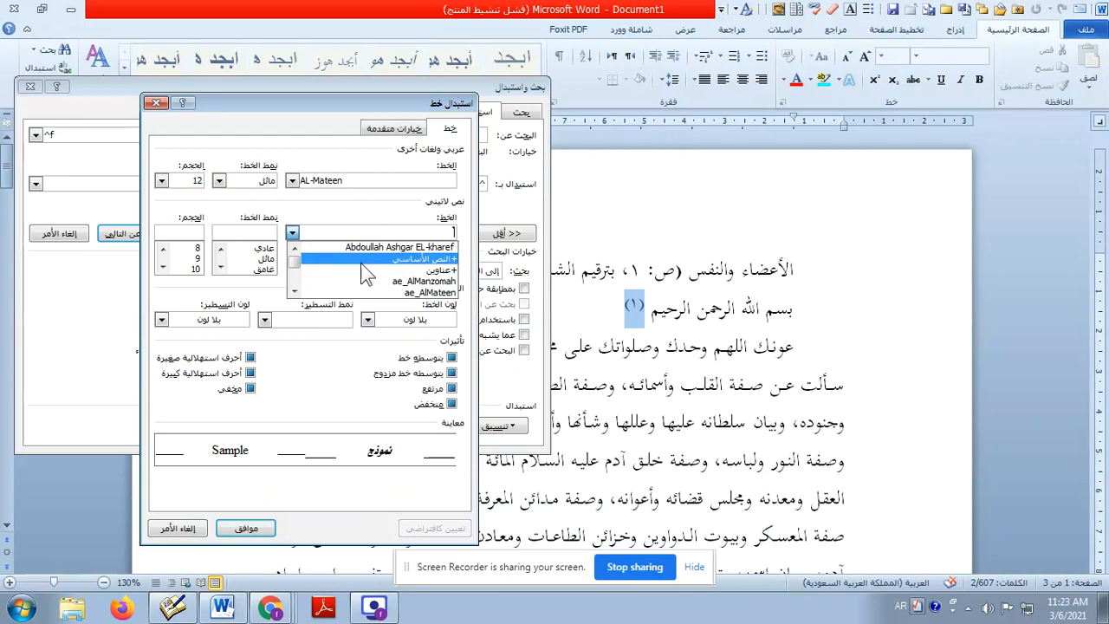
scroll(340, 275, "down", 5)
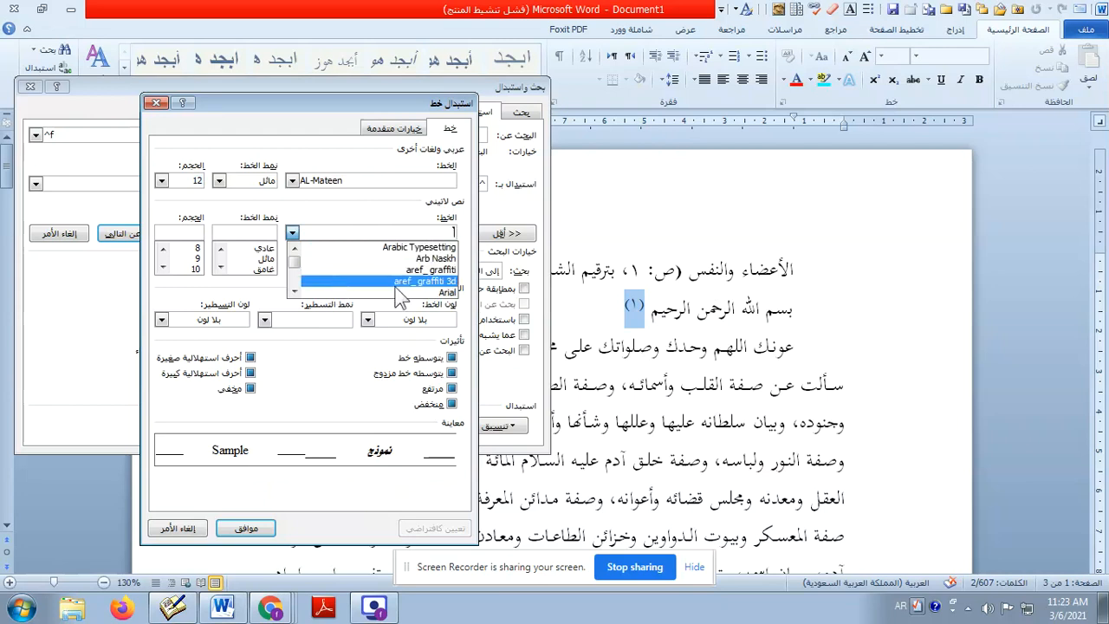
left_click(418, 291)
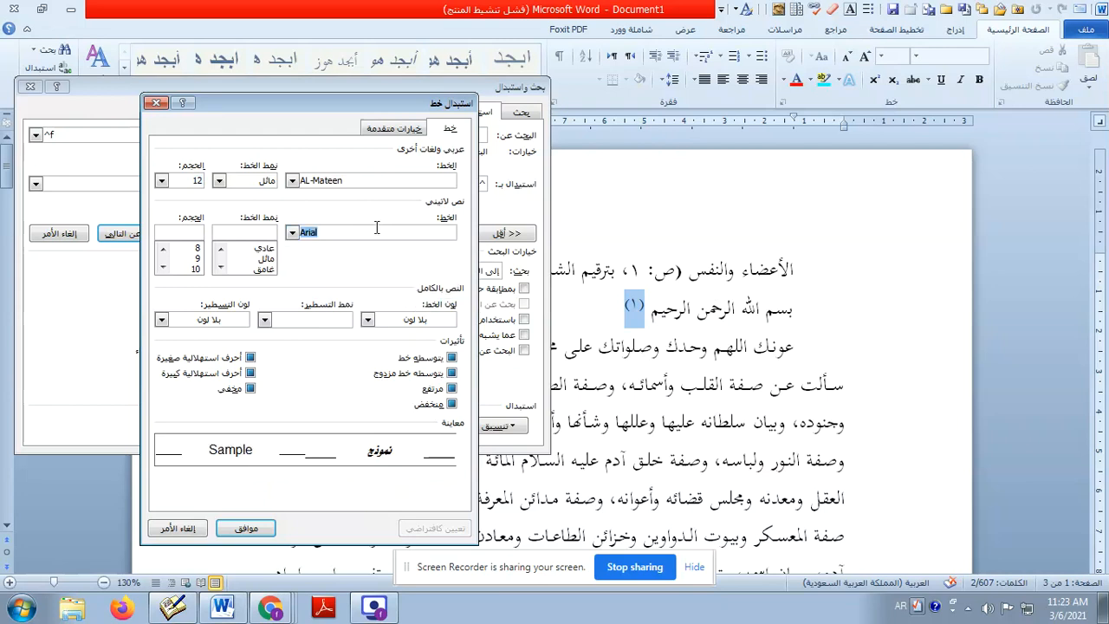
left_click(265, 270)
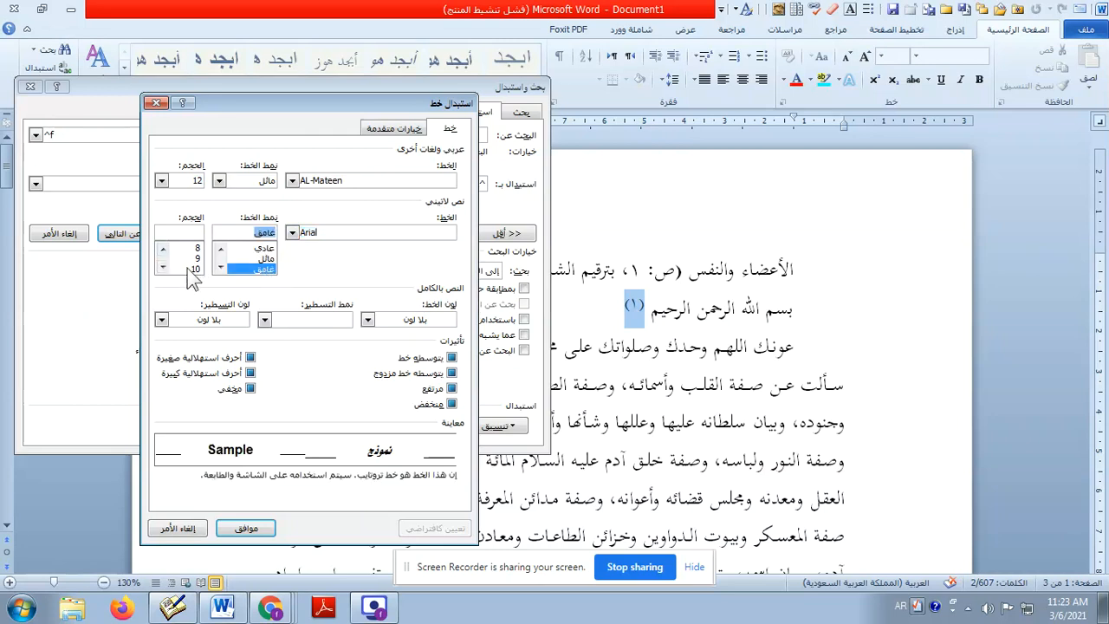
left_click(182, 269)
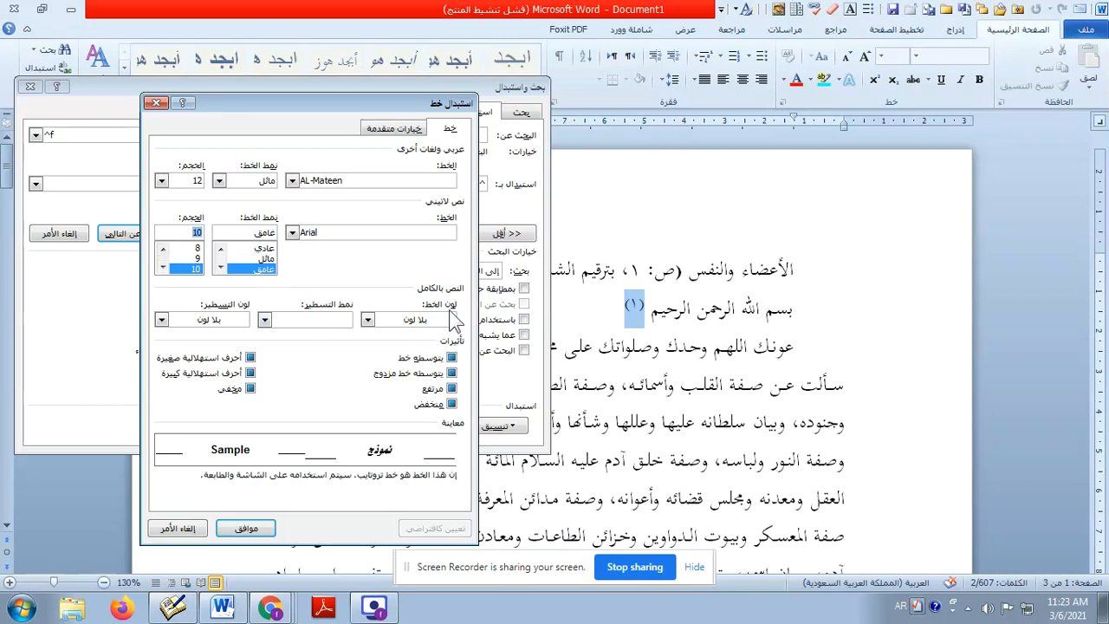
left_click(368, 320)
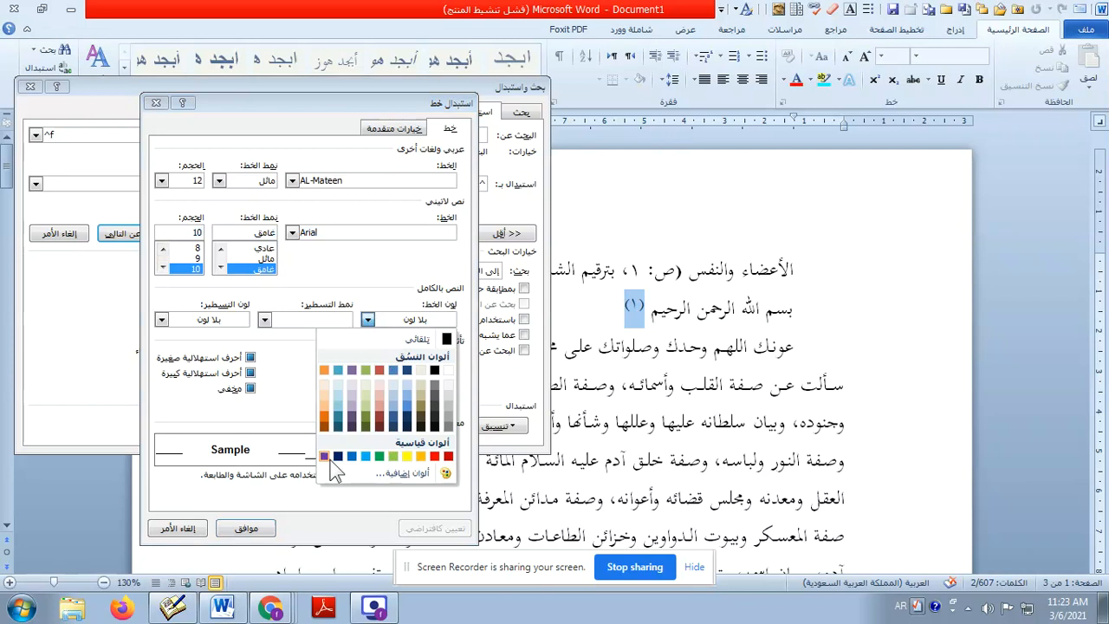
left_click(436, 457)
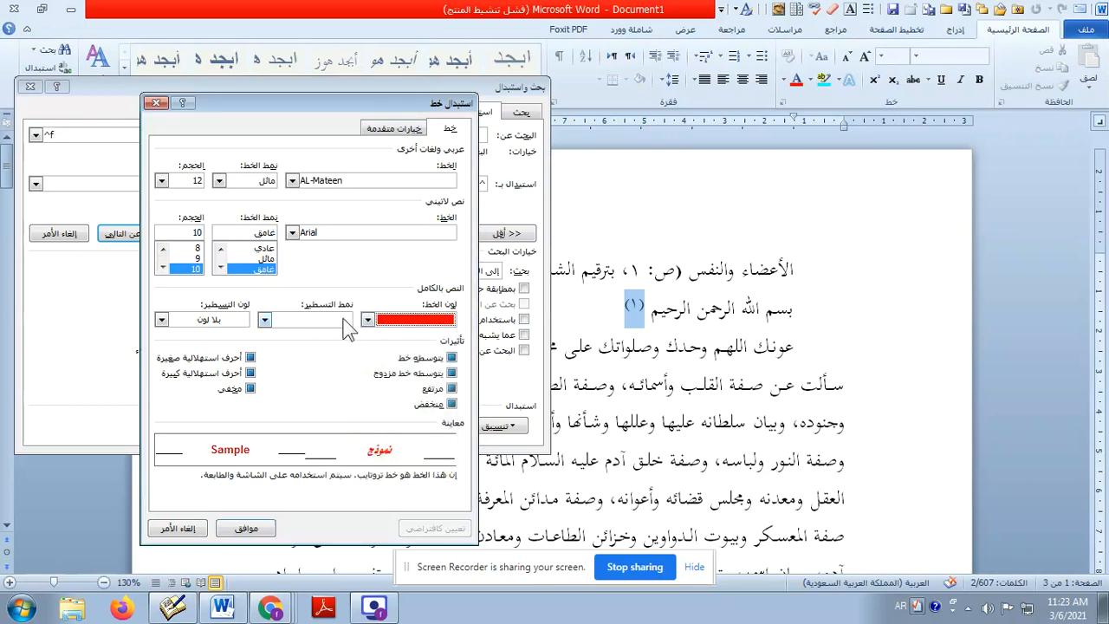
Step: Try a double-line underline style on the replacement text and remove it again
left_click(265, 320)
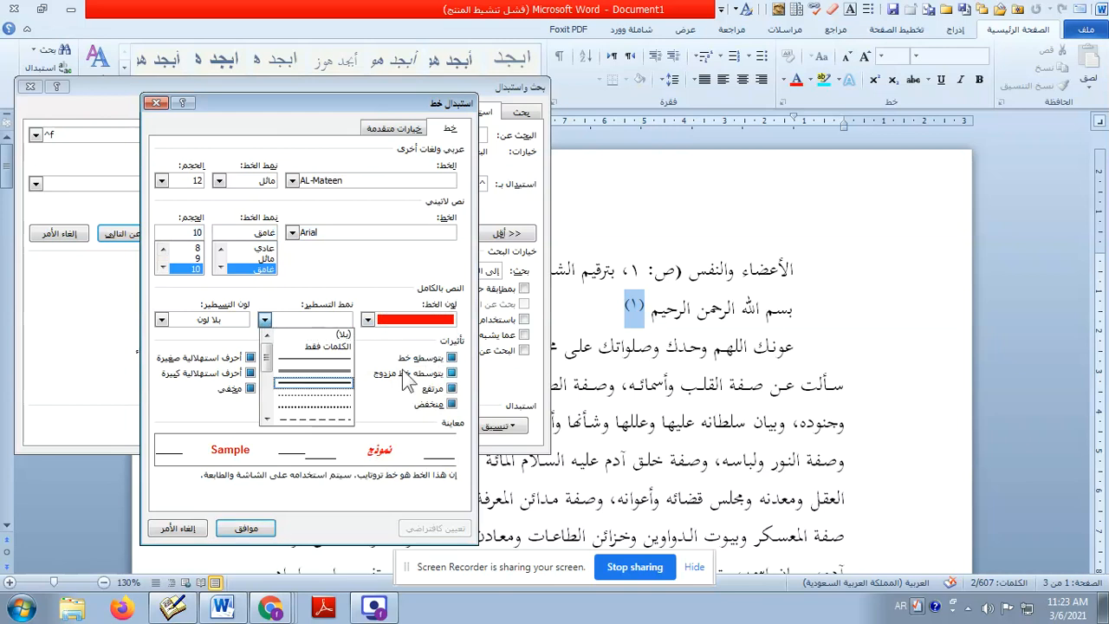
left_click(338, 380)
left_click(264, 320)
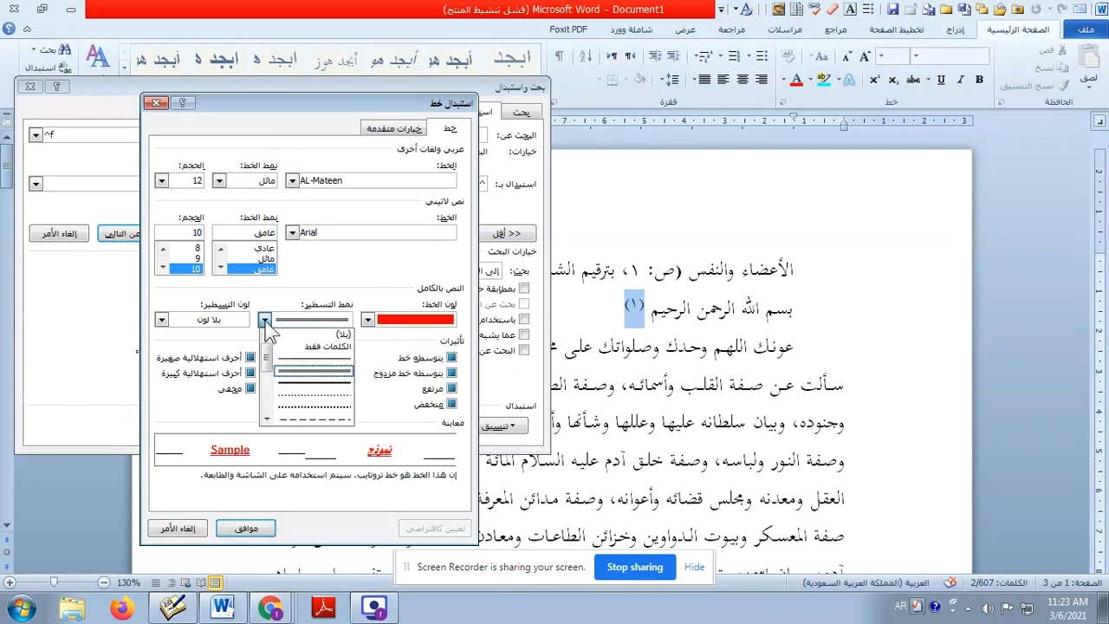
left_click(313, 331)
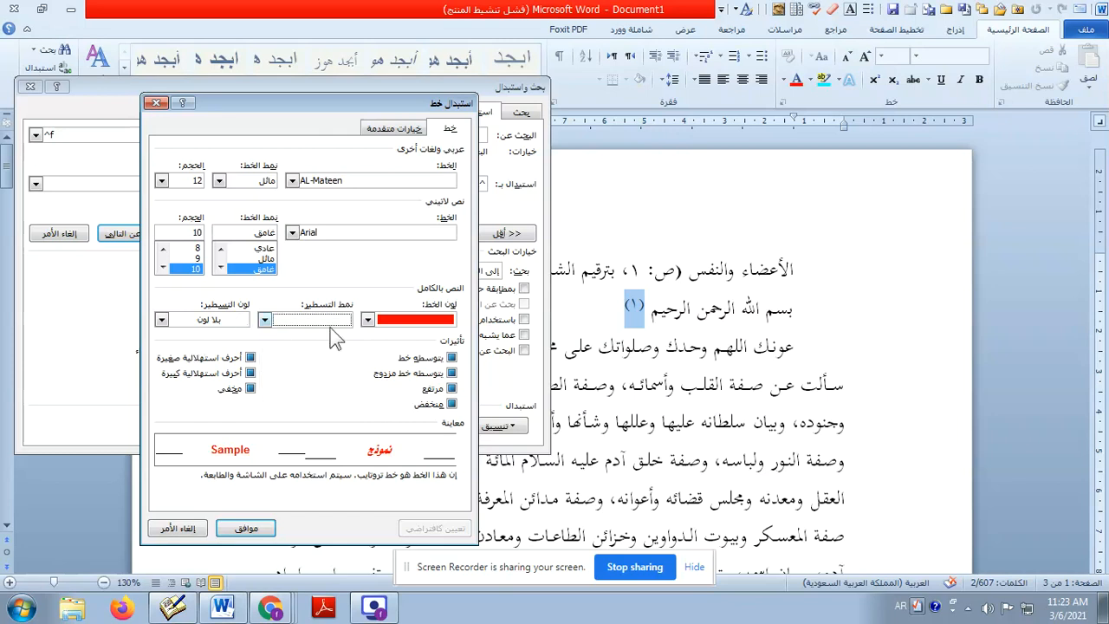
Step: Set the replacement's underline colour to standard light blue and accept the font settings
left_click(231, 320)
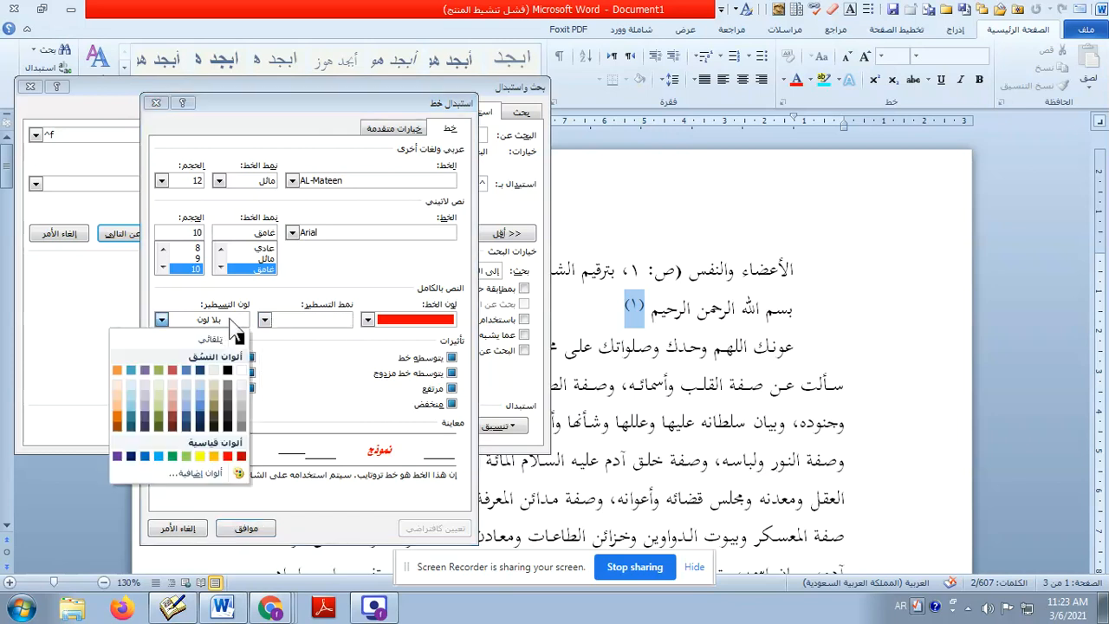
left_click(161, 456)
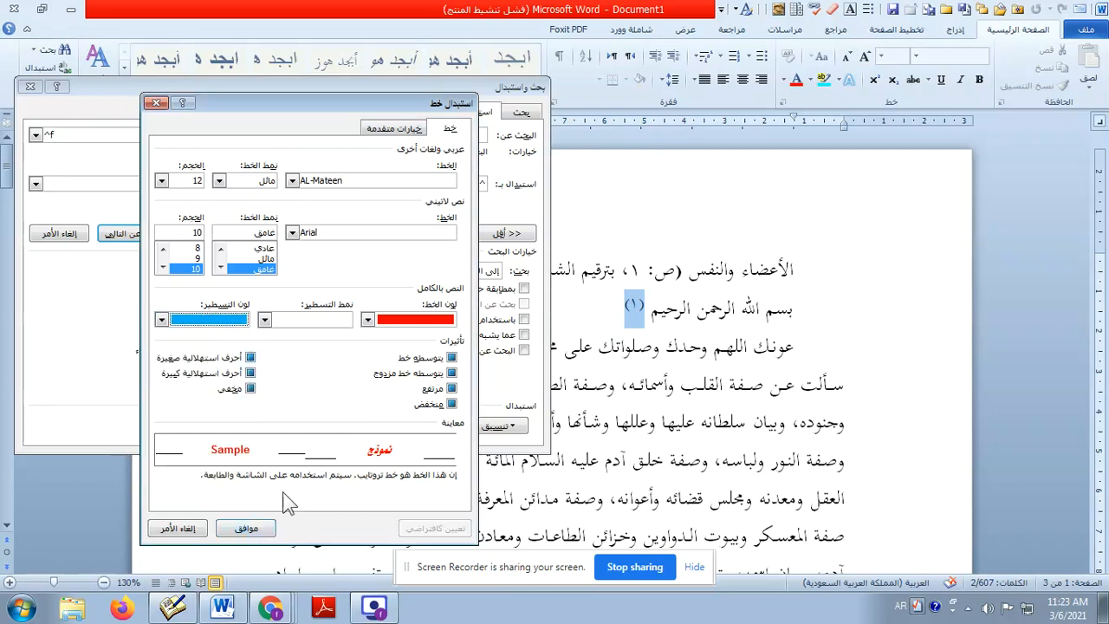
left_click(247, 528)
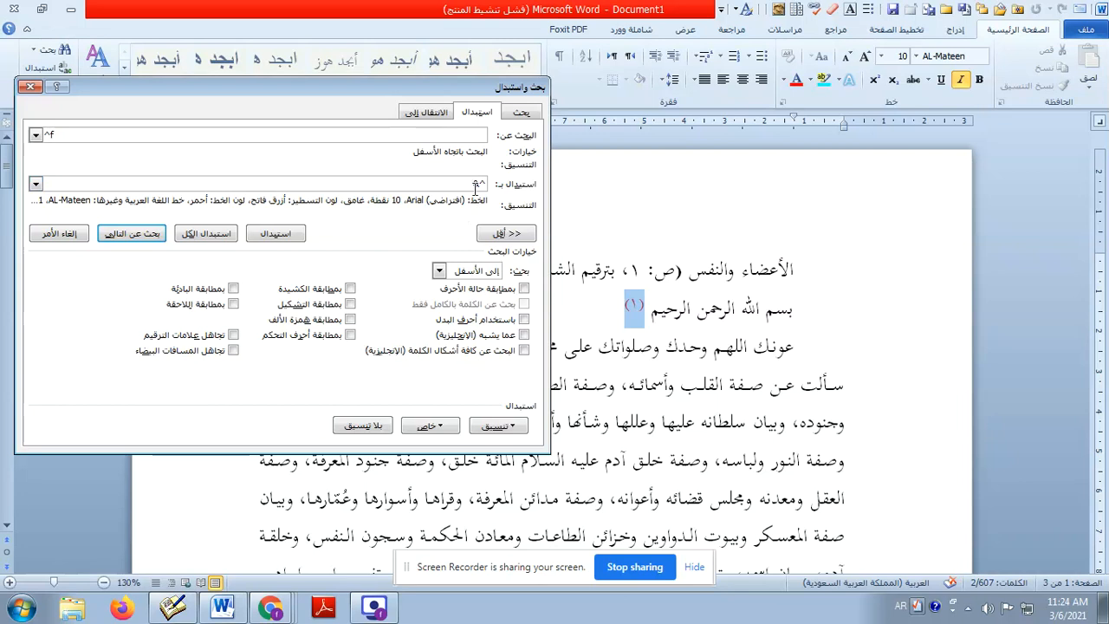
Step: Complete the replacement text as ^& and run a replacement on the first footnote number
type("&")
left_click(651, 308)
scroll(655, 309, "down", 15)
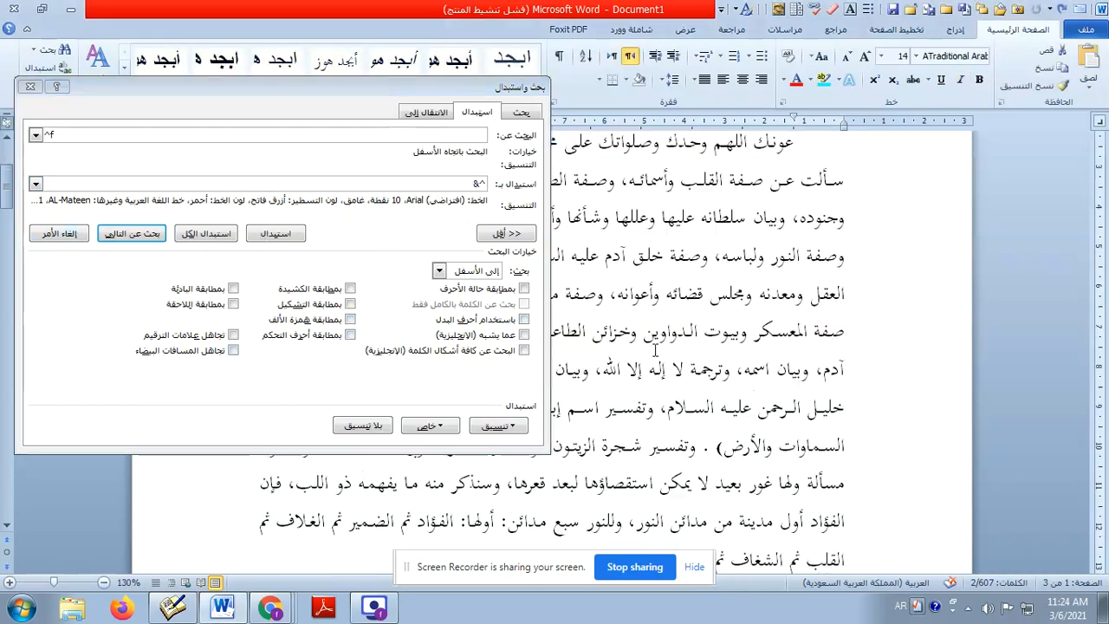
scroll(621, 252, "up", 10)
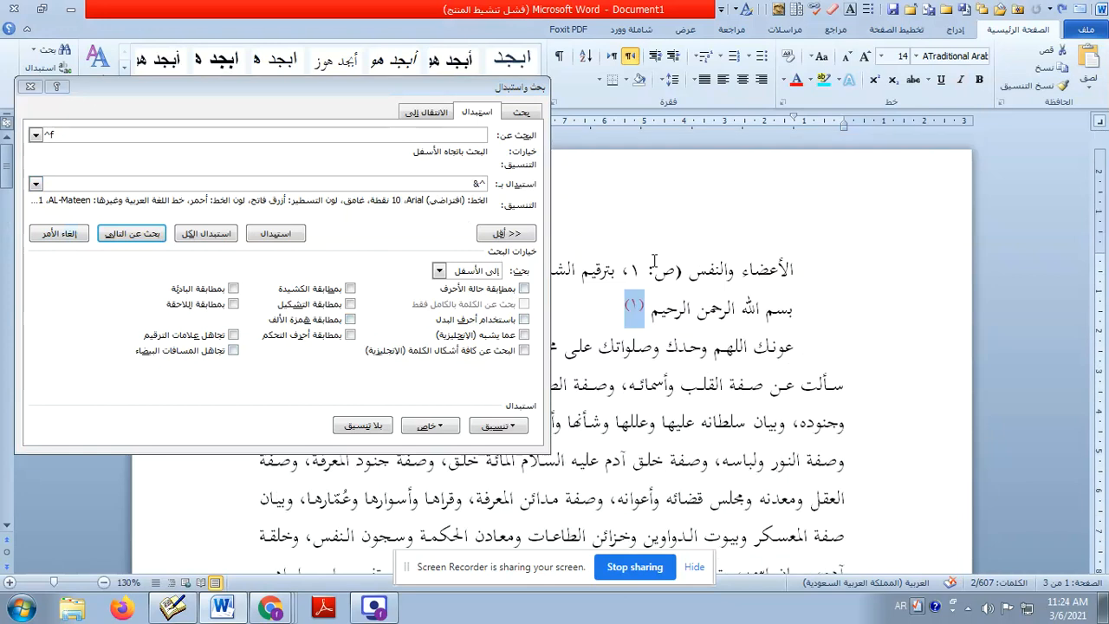
left_click(664, 307)
left_click(790, 309)
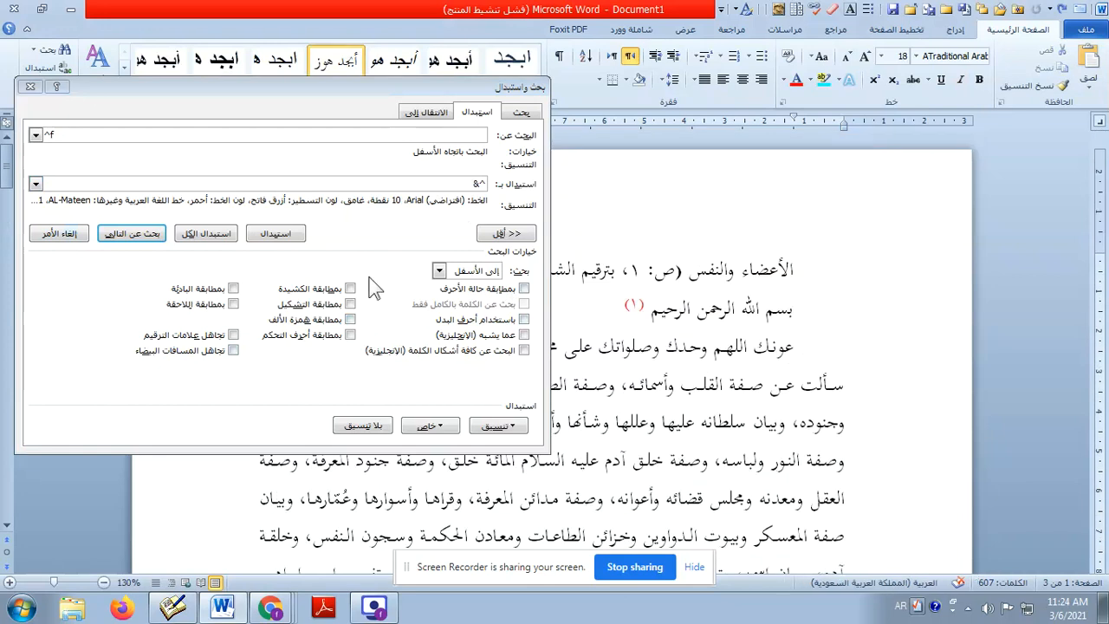
left_click(295, 241)
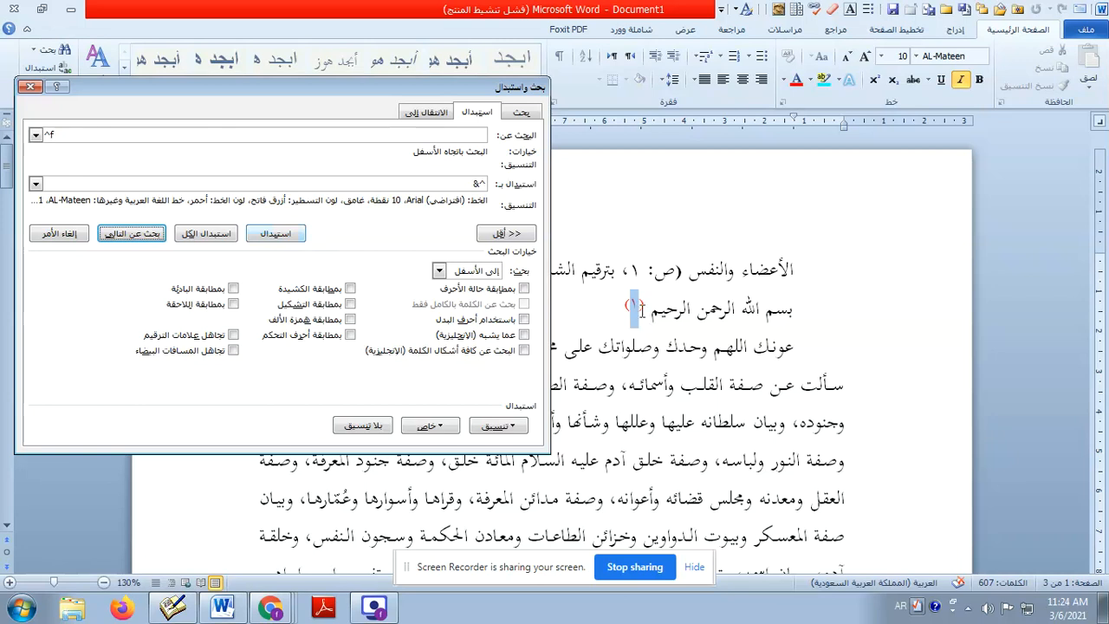
Step: Change the search text to (^f) and replace the first footnote number together with its parentheses
left_click(645, 313)
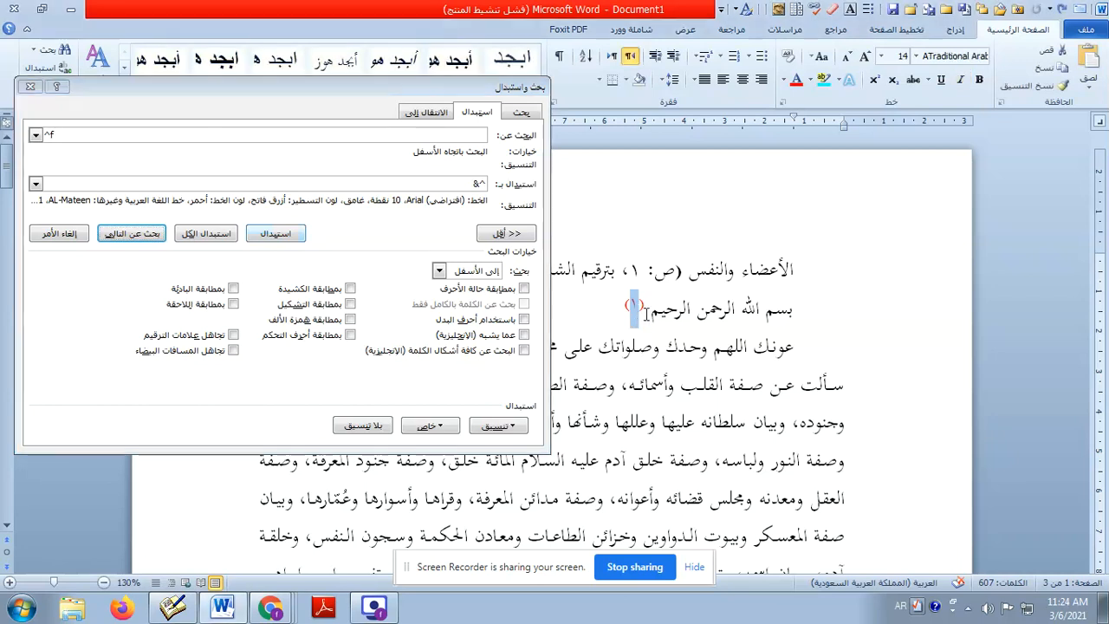
left_click(79, 131)
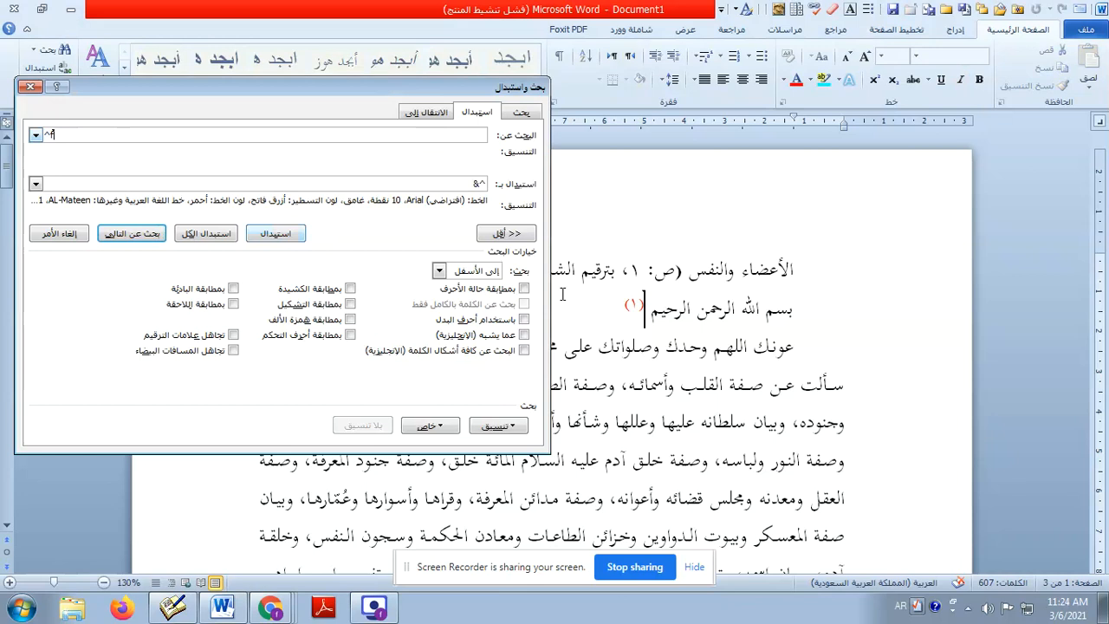
type("(")
left_click(286, 246)
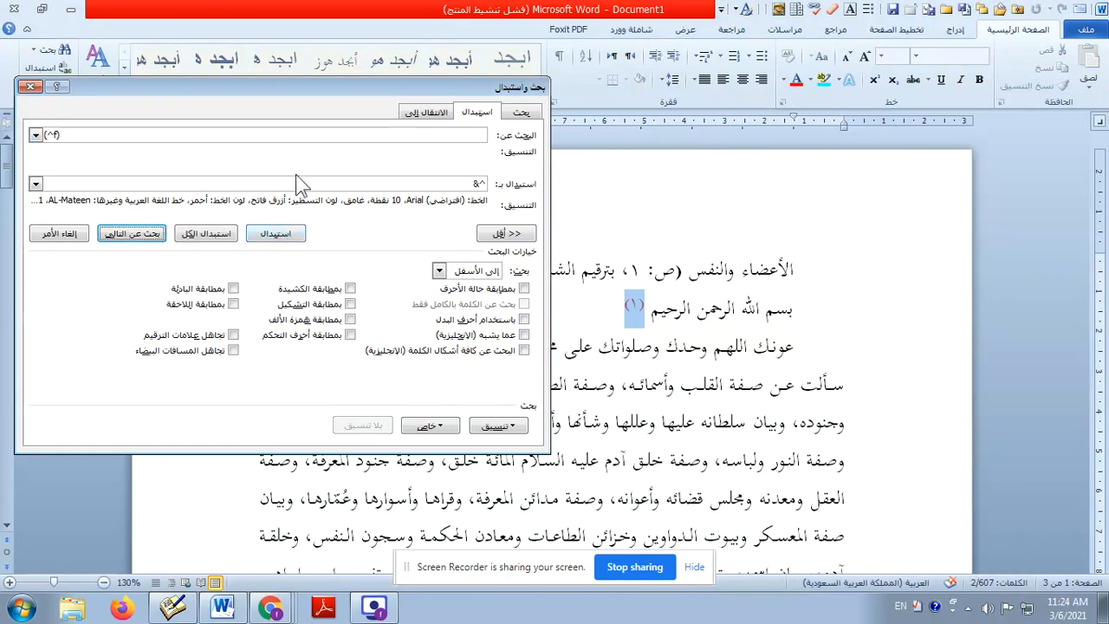
left_click(282, 234)
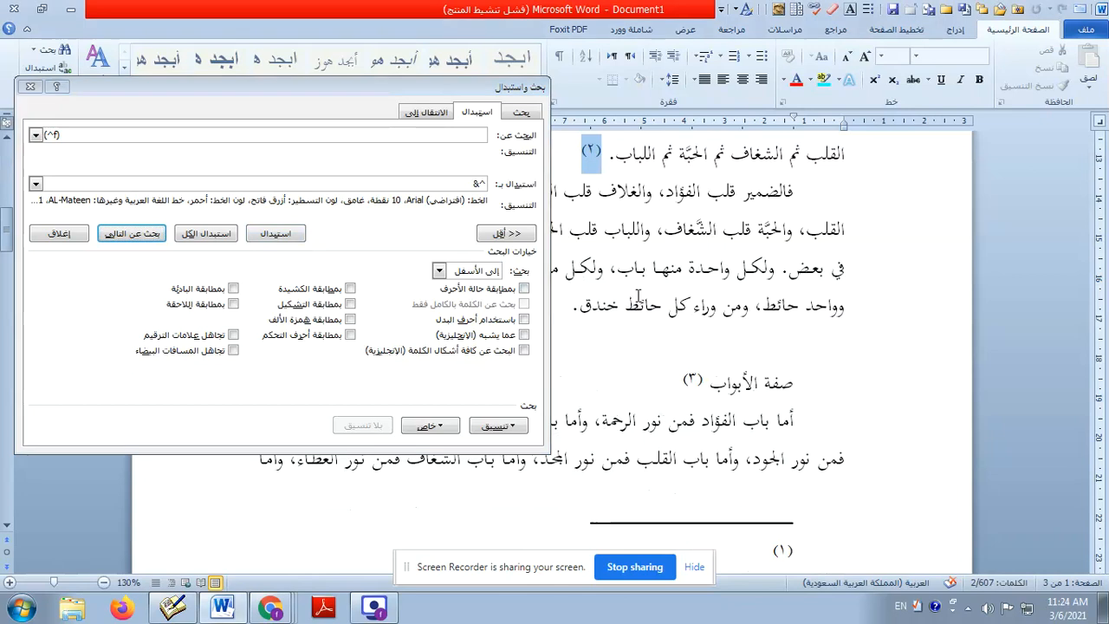
scroll(637, 295, "up", 10)
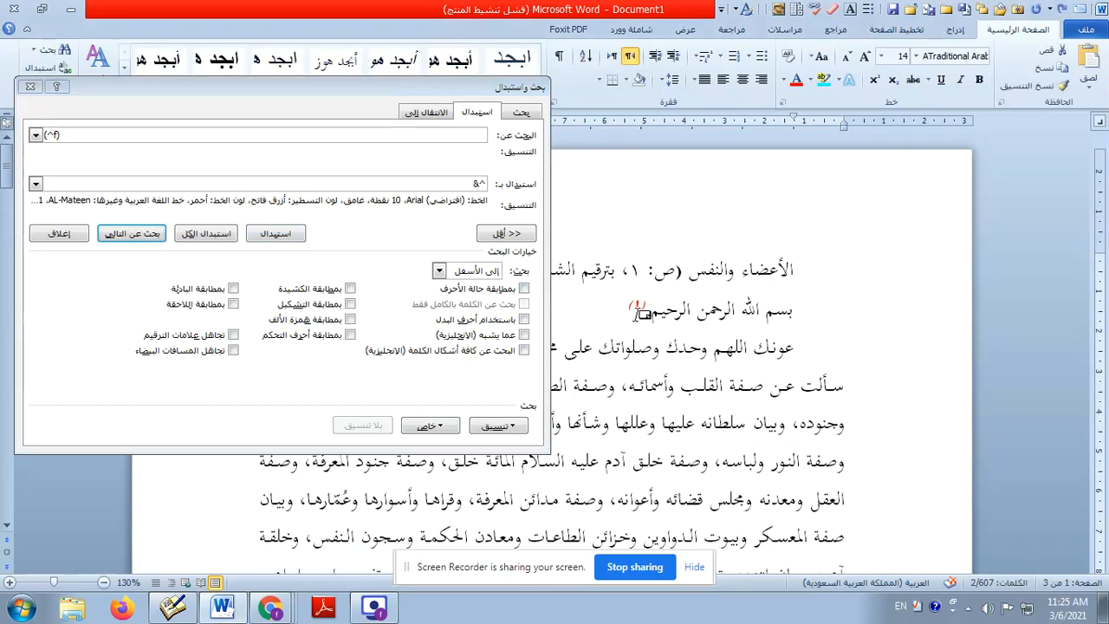
key("Return")
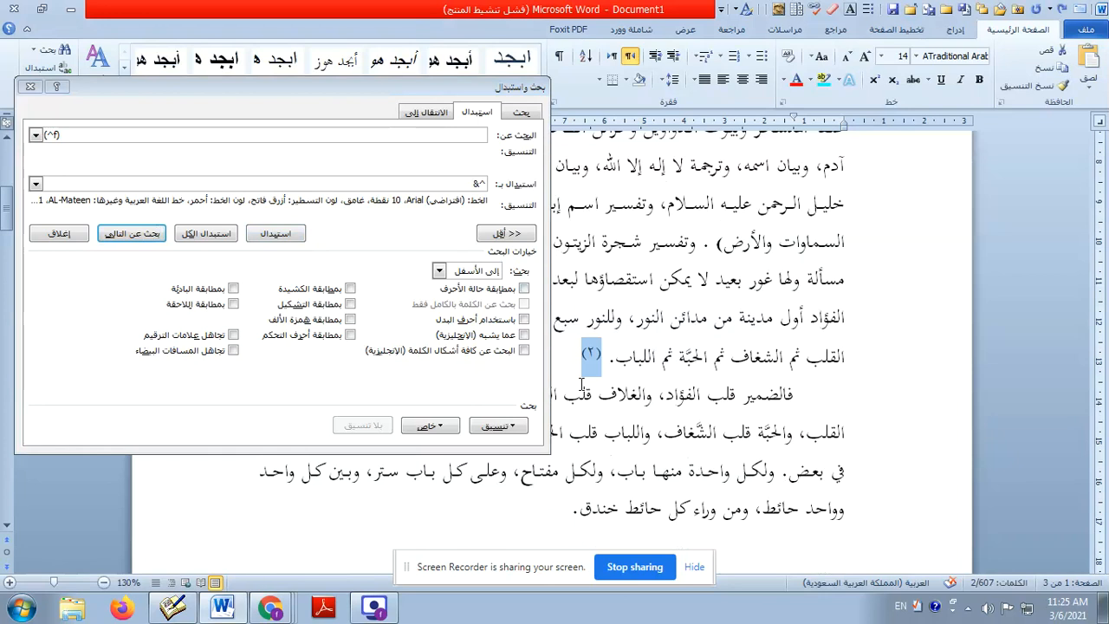
Step: Replace all remaining parenthesised footnote numbers in the document with the chosen formatting
left_click(221, 242)
left_click(583, 352)
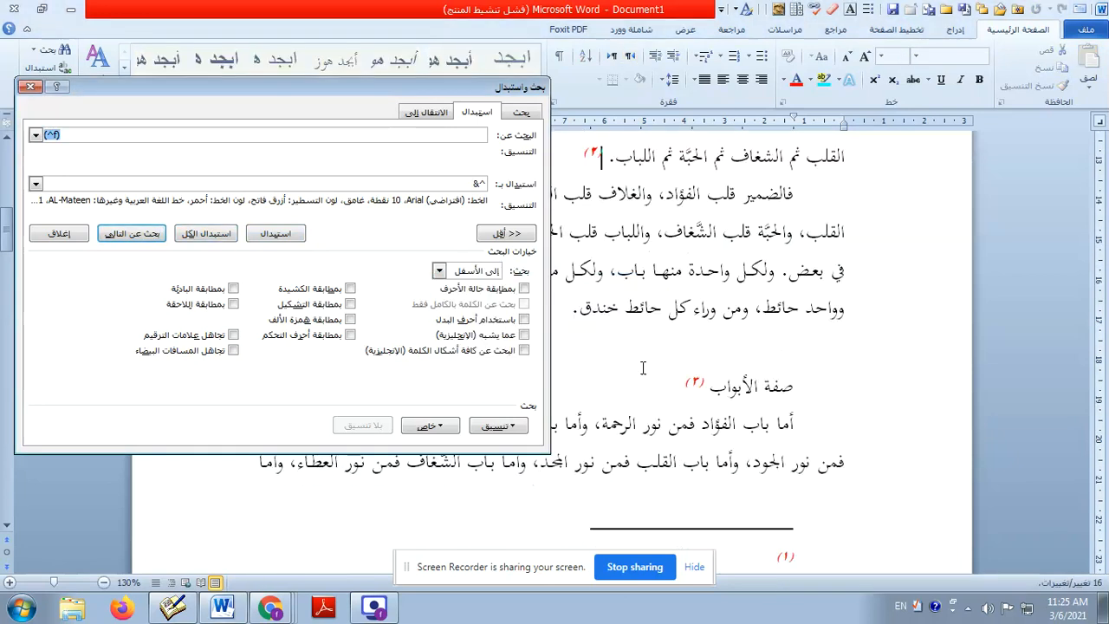
key("alt+shift")
Step: Review the footnote numbers' formatting in the body text and in the notes at the foot of the page
left_click(674, 434)
scroll(793, 434, "down", 5)
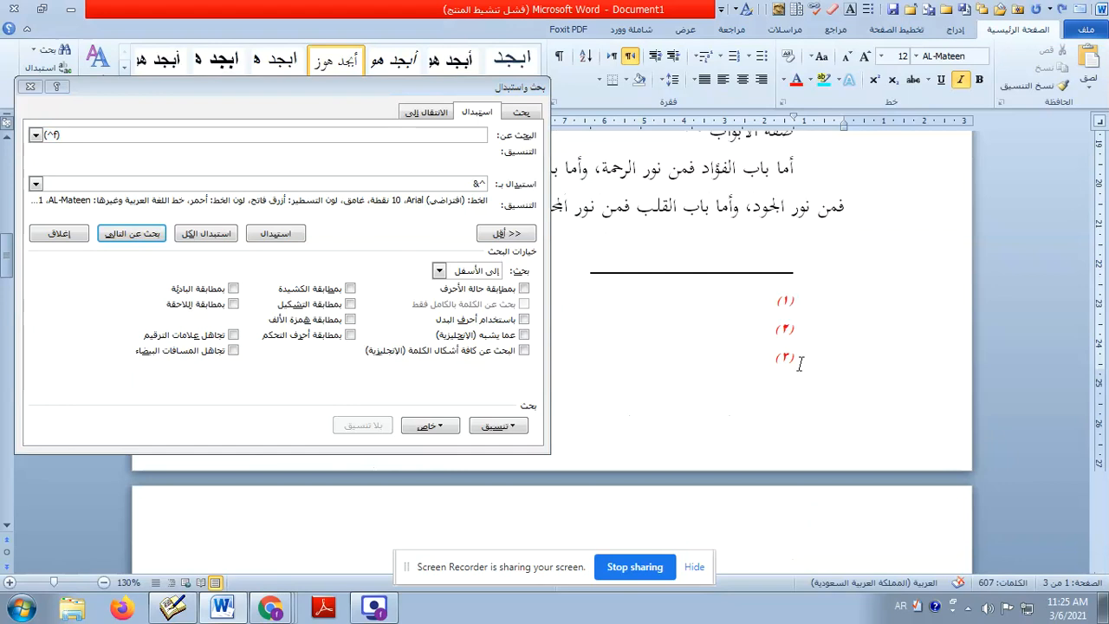
scroll(778, 364, "up", 5)
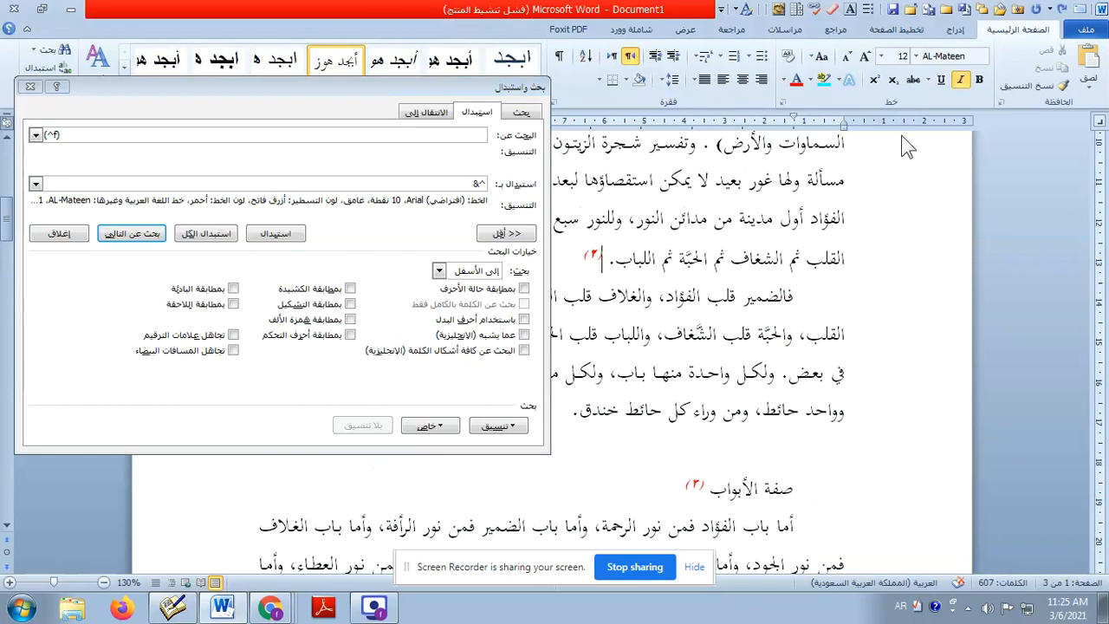
left_click(572, 258)
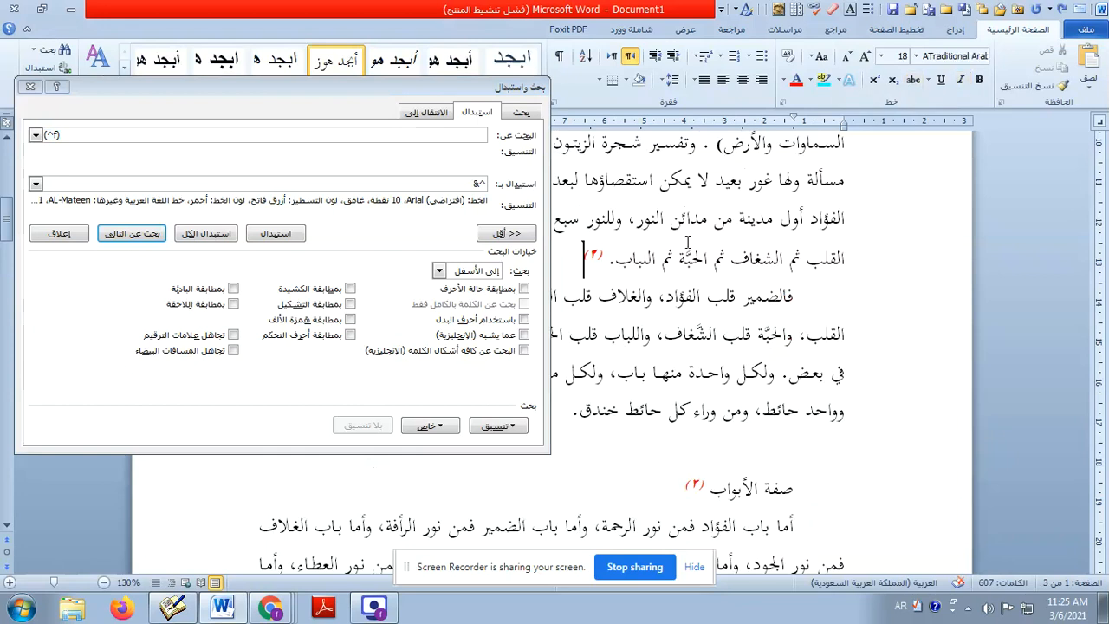
left_click_drag(607, 255, 592, 254)
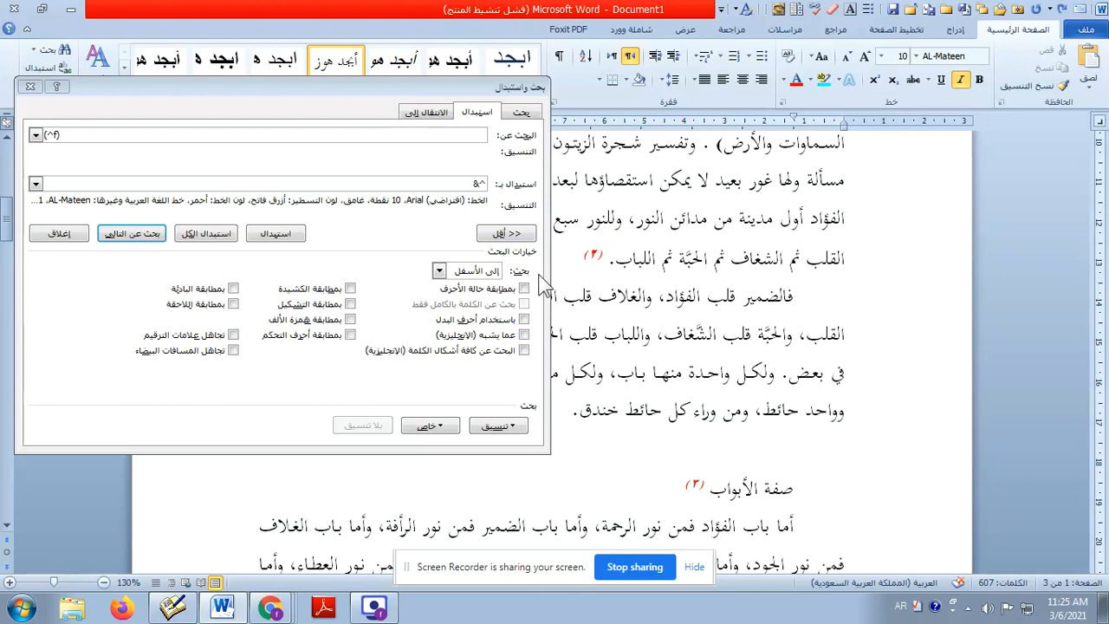
scroll(637, 416, "down", 8)
scroll(637, 416, "down", 15)
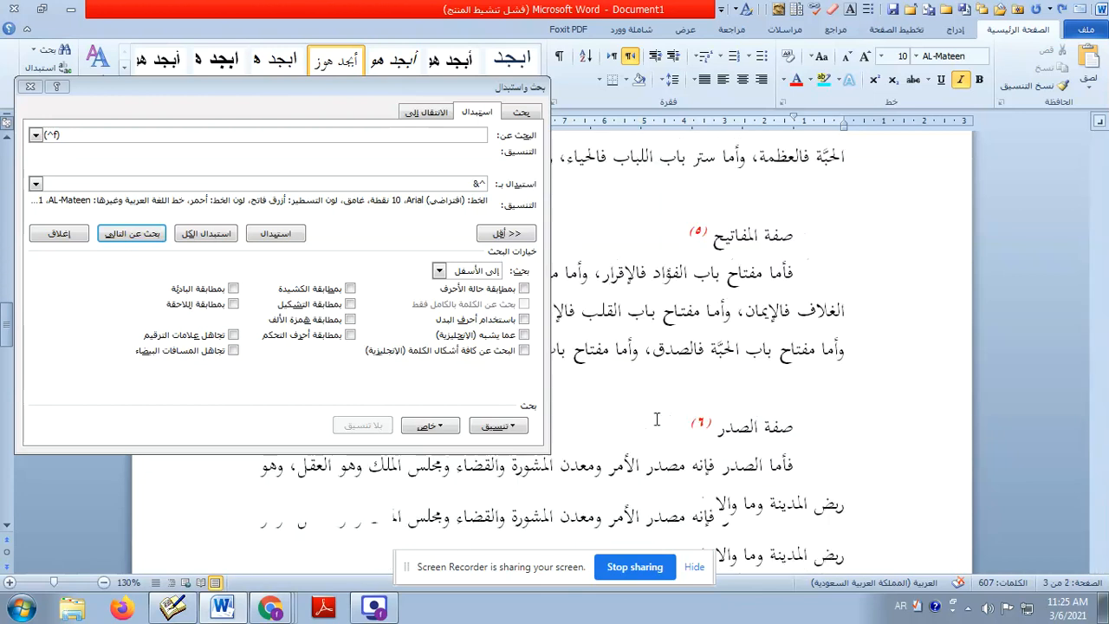
scroll(690, 382, "up", 15)
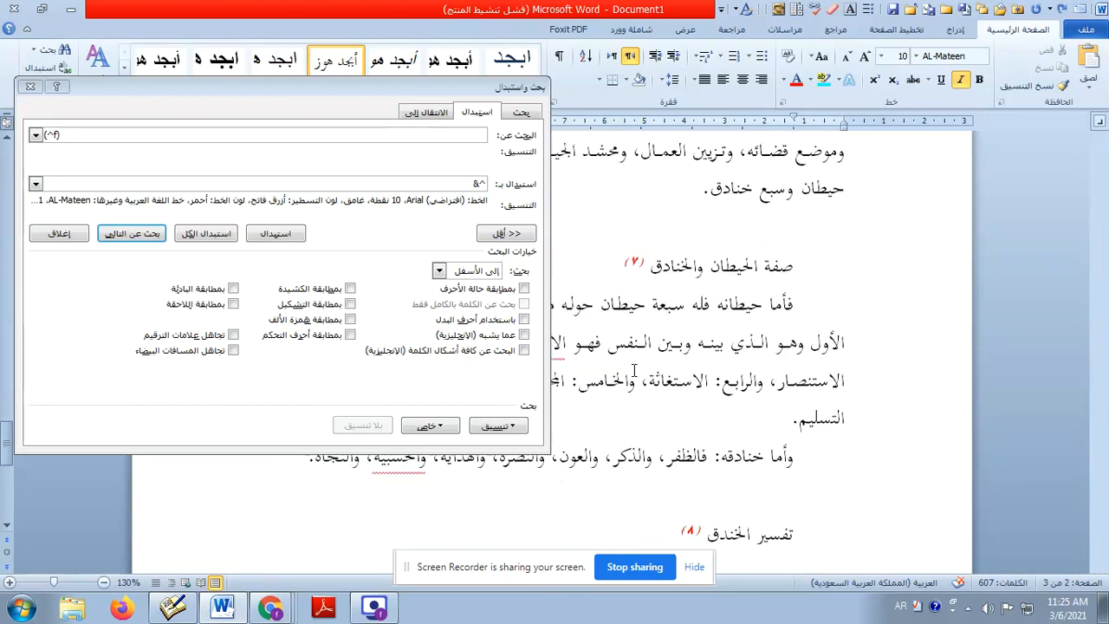
scroll(735, 356, "up", 10)
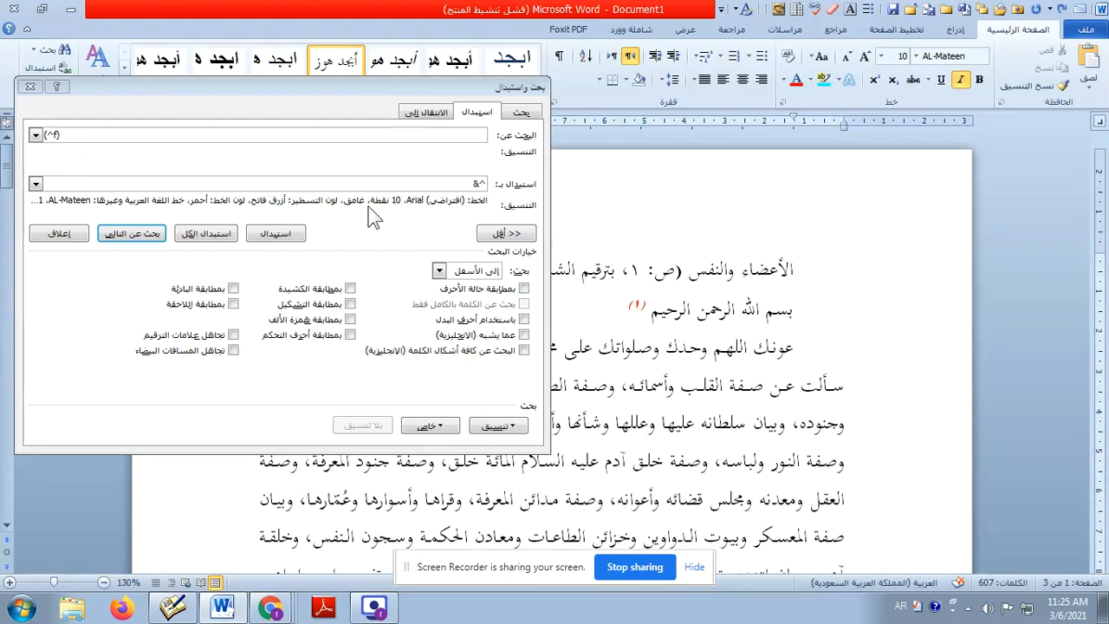
Step: Clear all formatting from the replacement text ^&
left_click(437, 189)
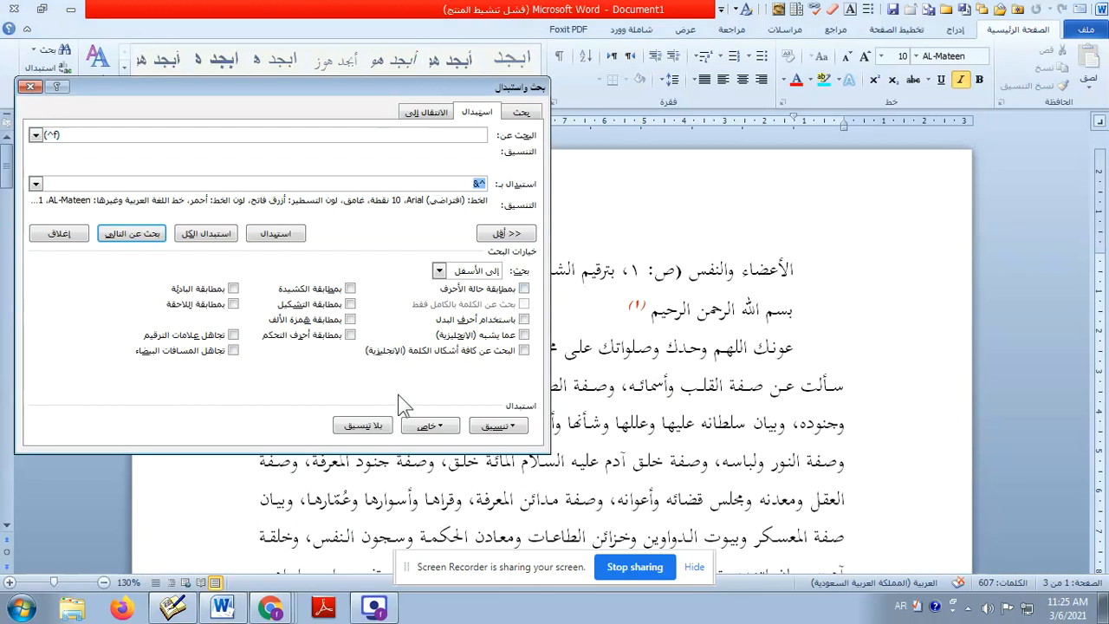
left_click(376, 425)
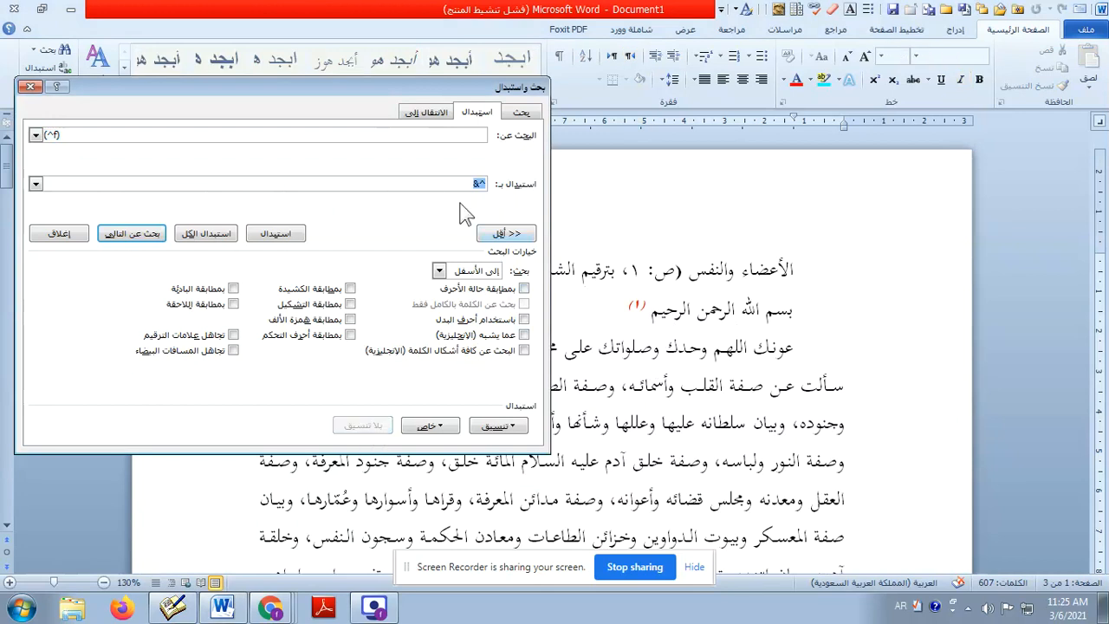
left_click(433, 183)
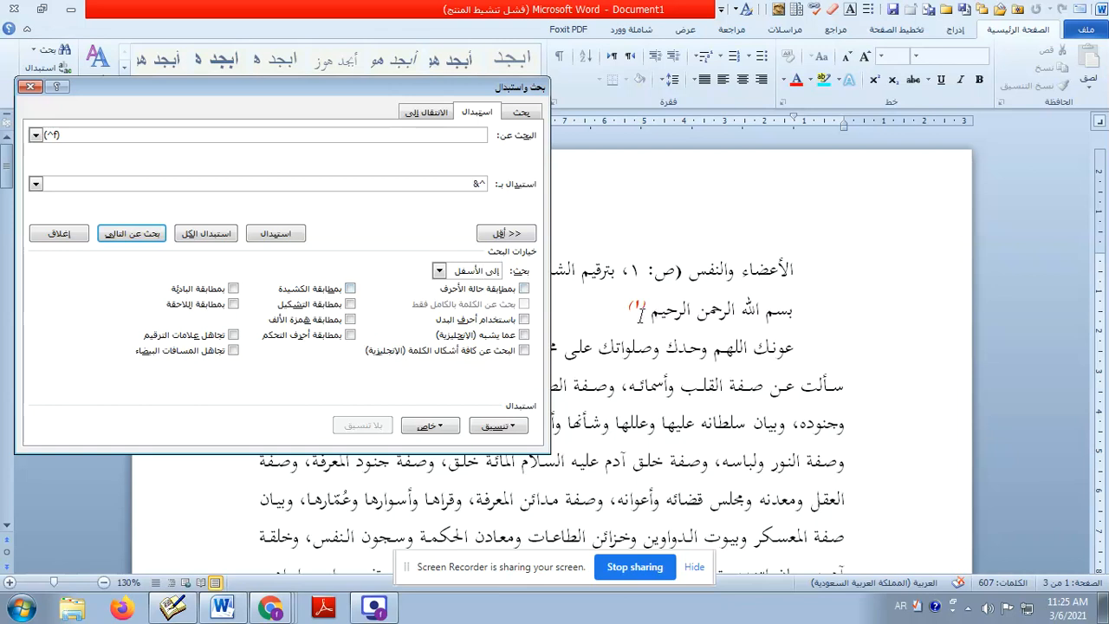
Step: Move the Find and Replace dialog away from the text and examine the first two footnote numbers' position on their lines
left_click(642, 311)
left_click(623, 309)
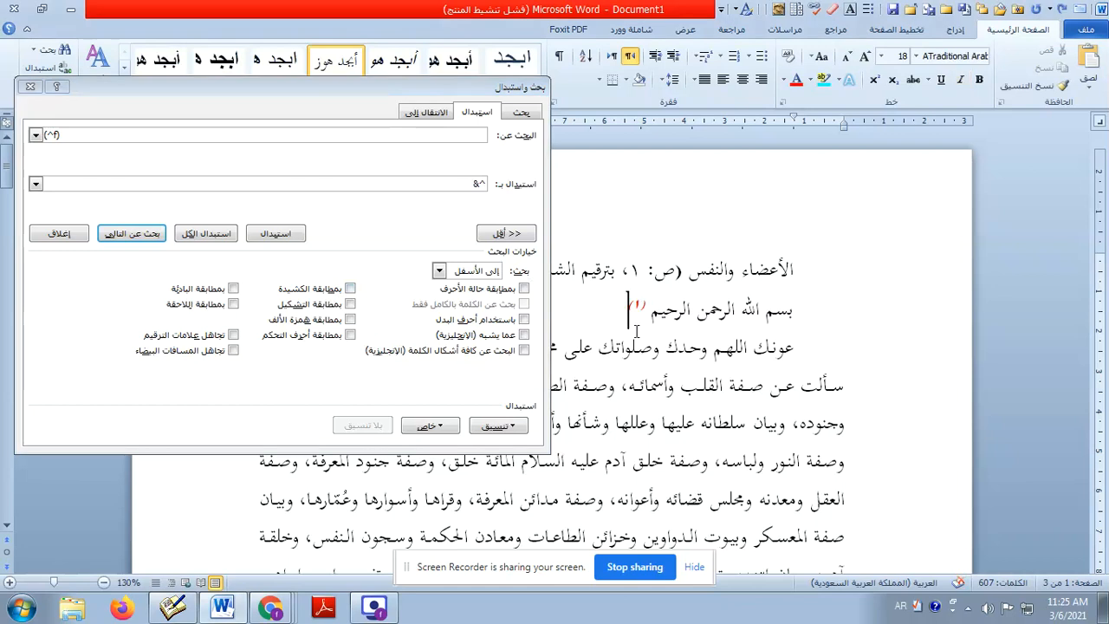
scroll(691, 356, "down", 11)
scroll(693, 357, "up", 6)
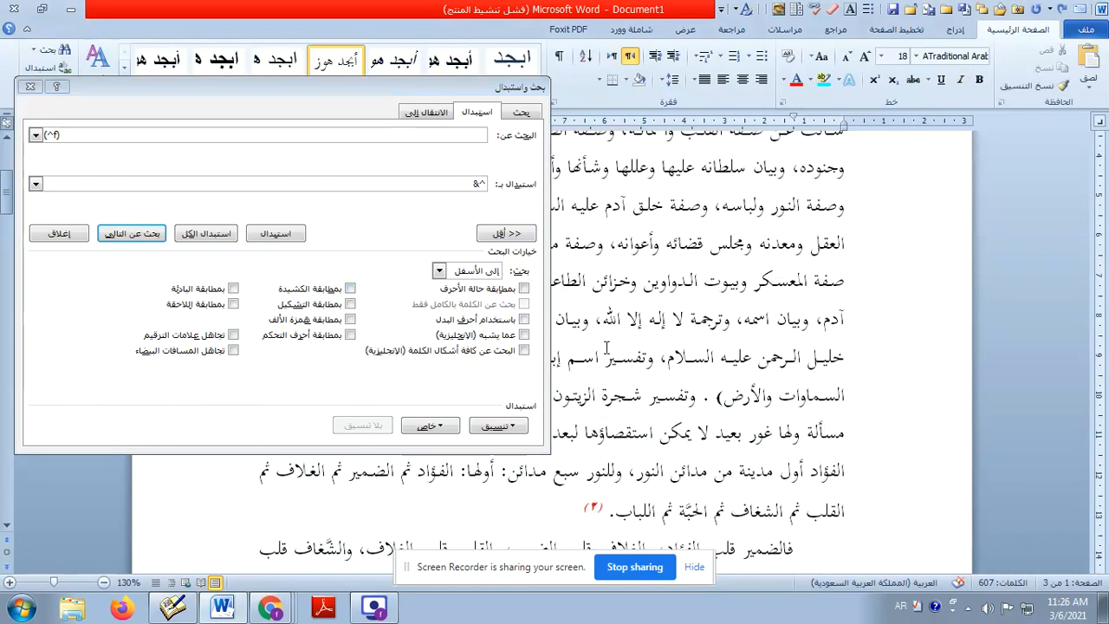
scroll(607, 347, "down", 1)
left_click_drag(375, 84, 350, 78)
left_click(601, 392)
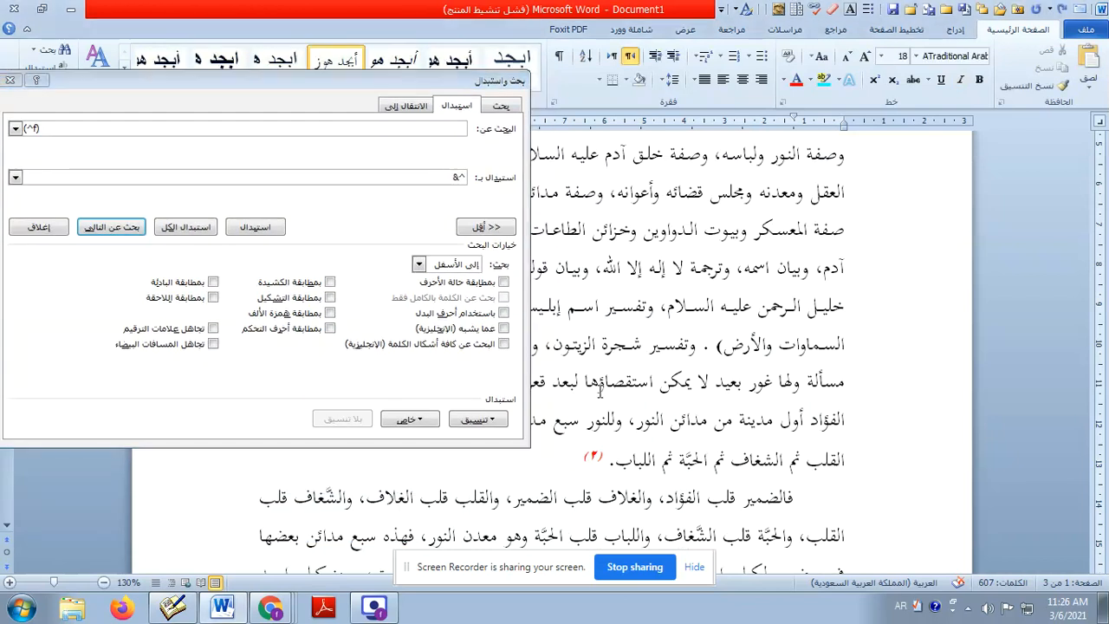
scroll(601, 392, "up", 3)
left_click(651, 310)
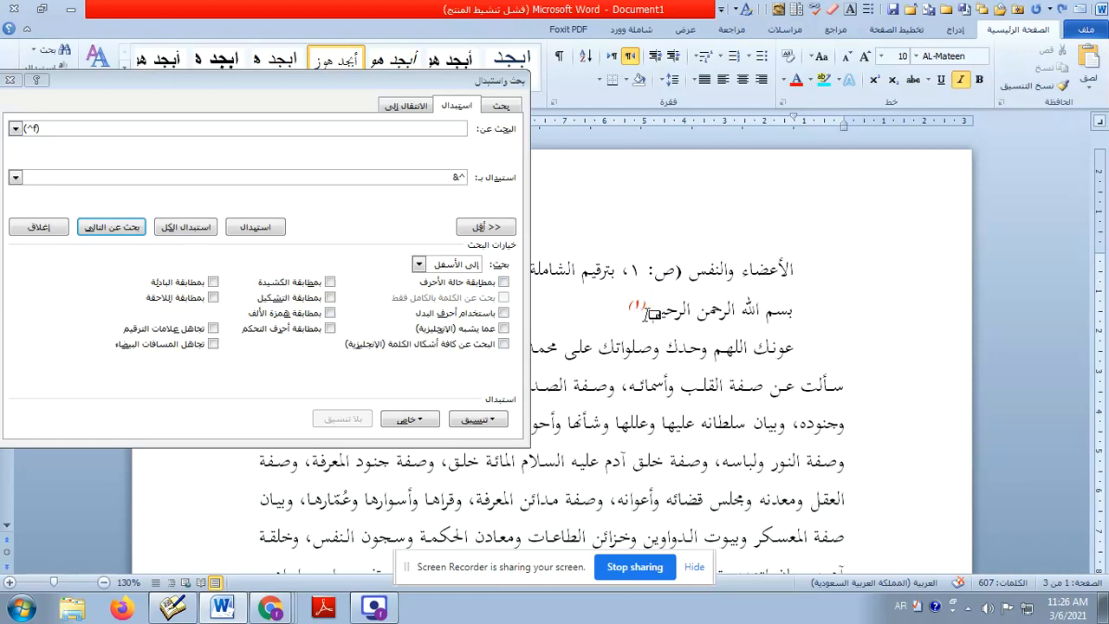
left_click(644, 309)
mouse_move(652, 308)
left_mouse_down()
mouse_move(627, 310)
mouse_move(652, 315)
left_mouse_up()
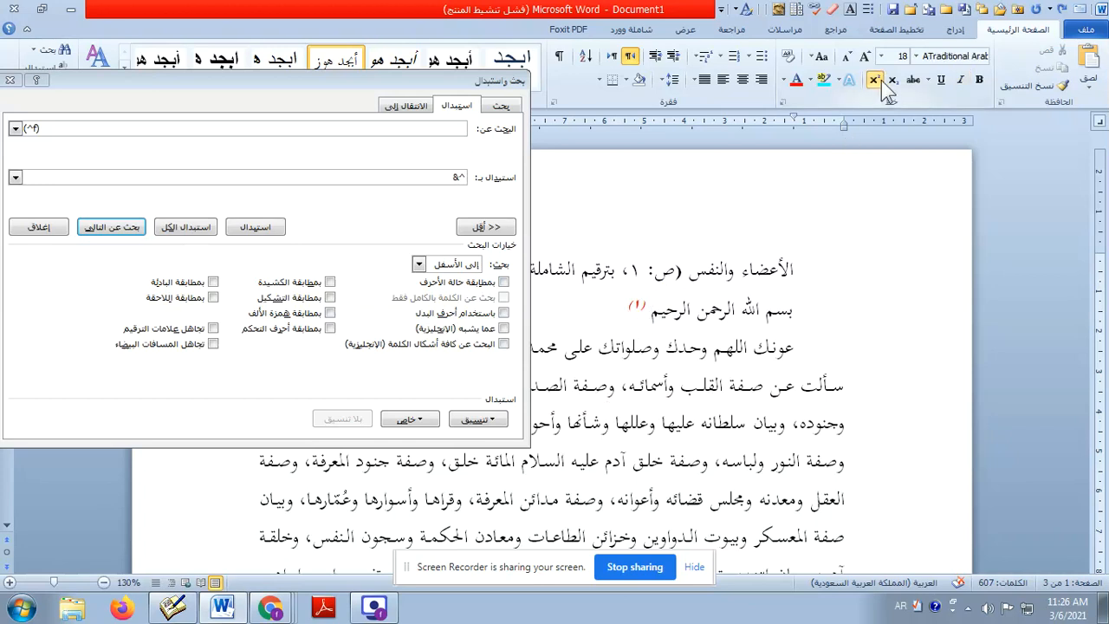
Step: Try superscript on the first footnote number with its parentheses and turn it off again
left_click_drag(628, 309, 653, 307)
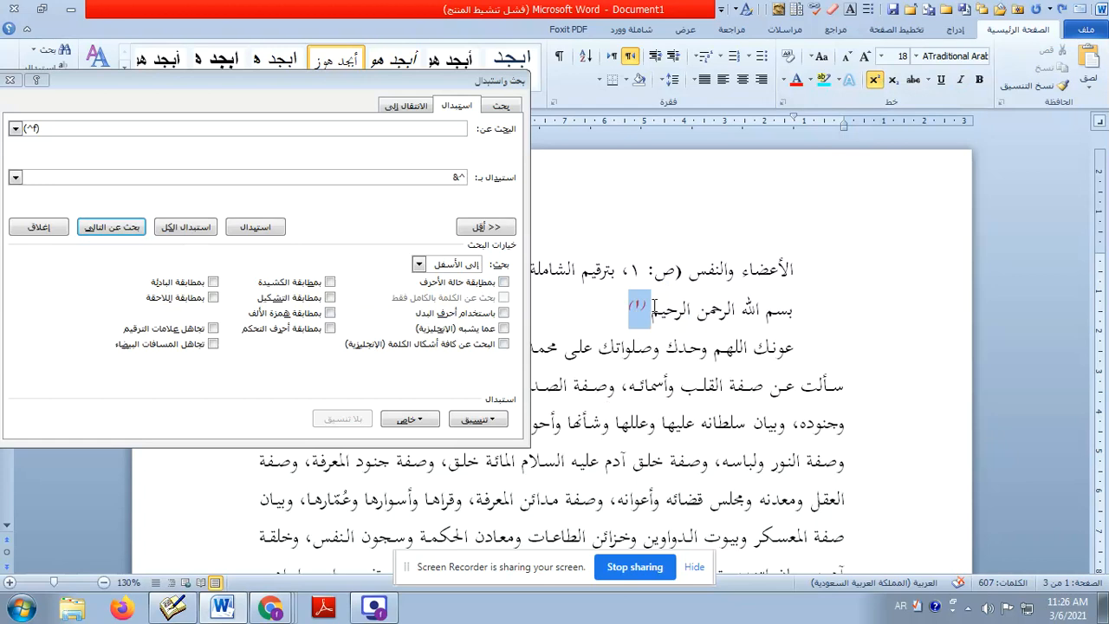
left_click(875, 80)
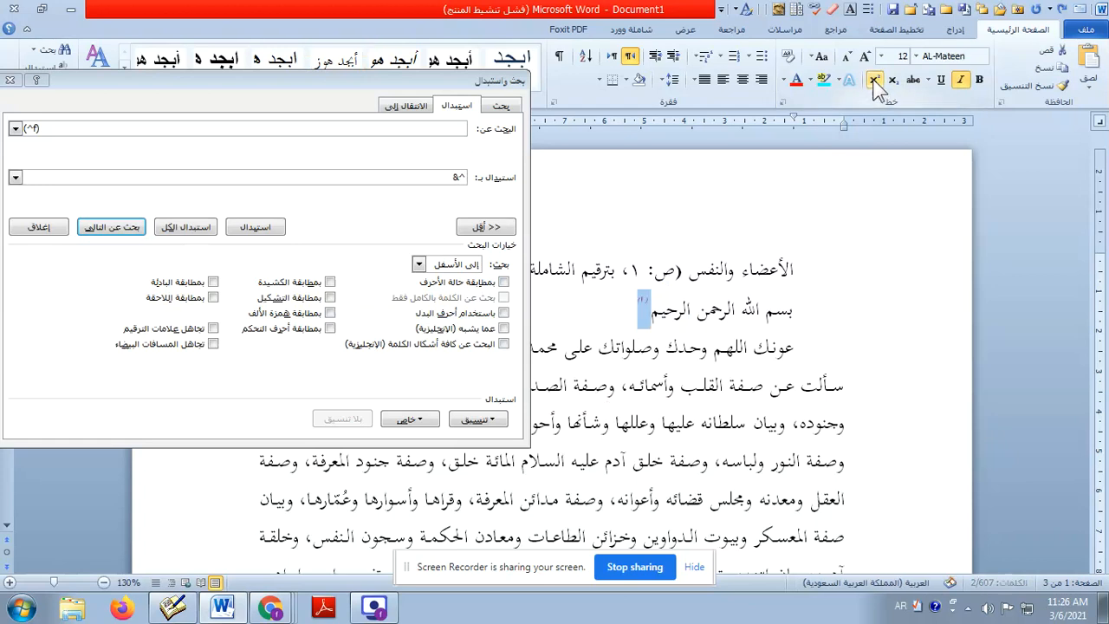
left_click(874, 81)
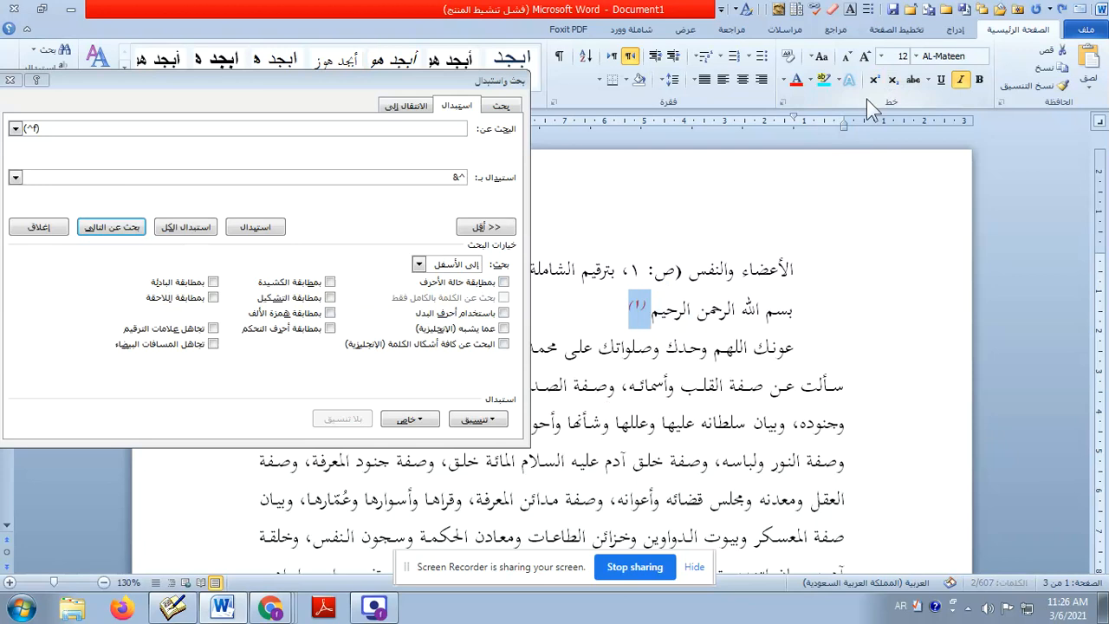
Step: Place the insertion point before the first footnote number, find (^f) from there and replace the first match with ^&
left_click(651, 319)
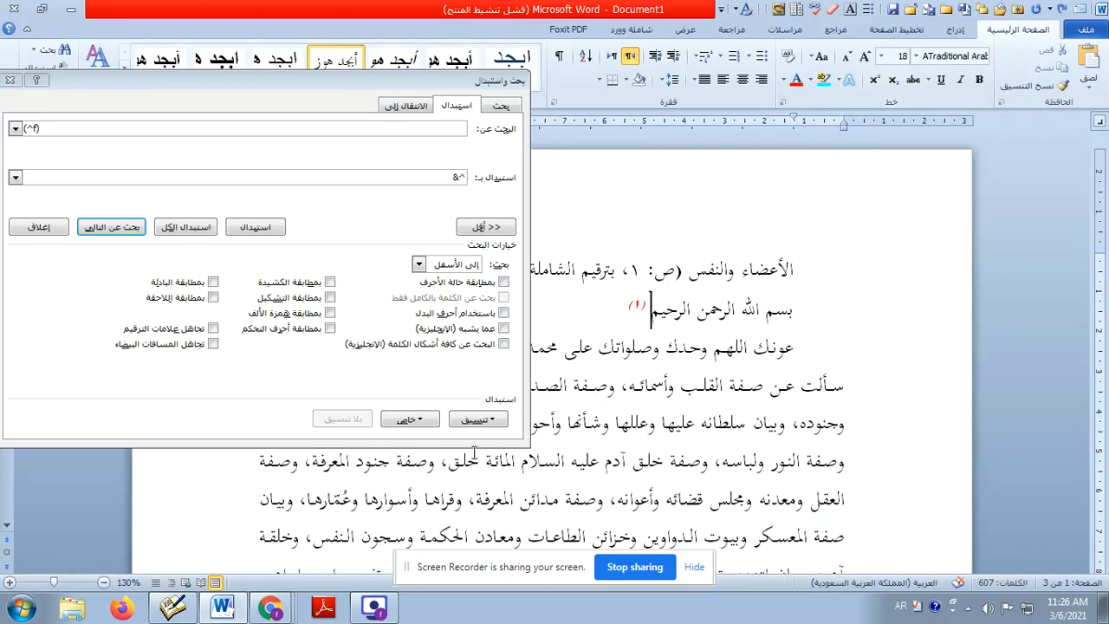
left_click_drag(273, 80, 309, 114)
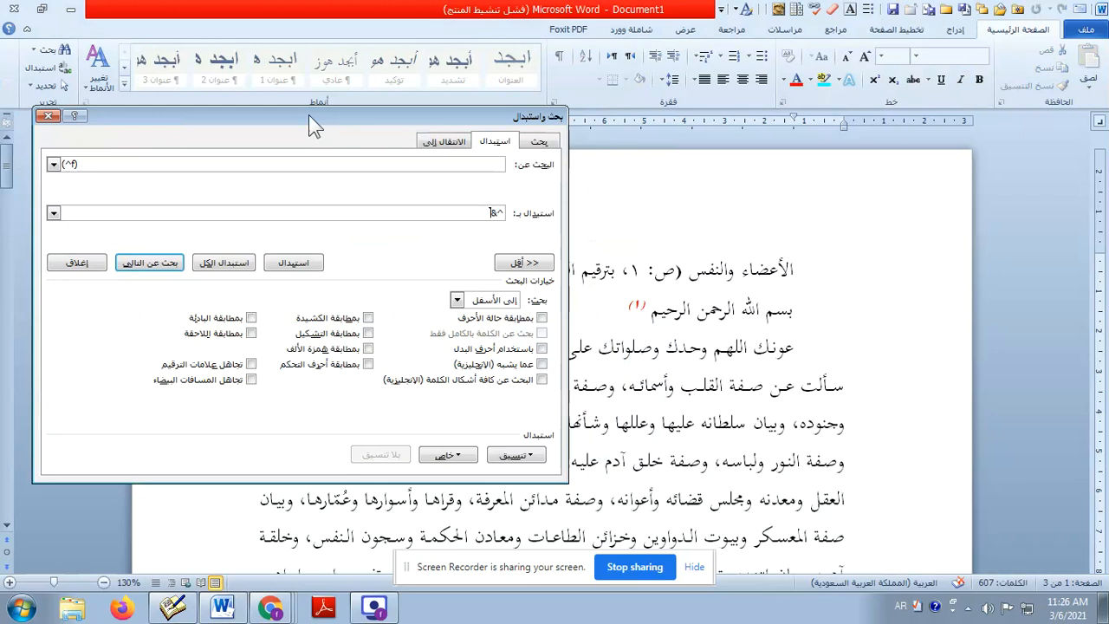
left_click(139, 165)
left_click(312, 264)
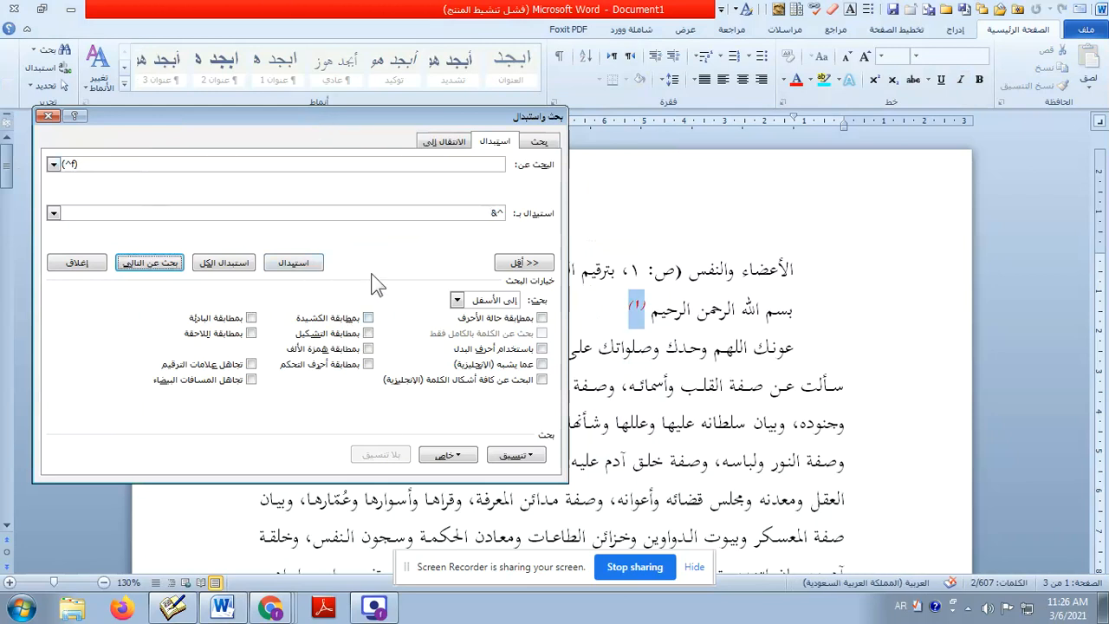
left_click(299, 263)
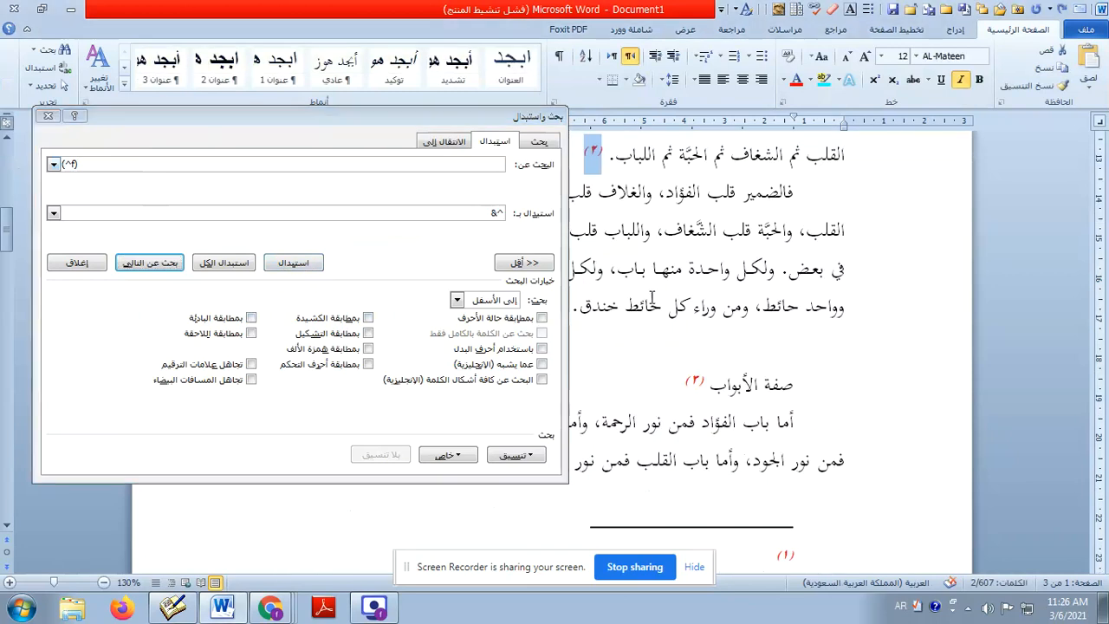
Step: Insert spaces between the first three footnote numbers in the body text and their enclosing parentheses
scroll(651, 298, "up", 10)
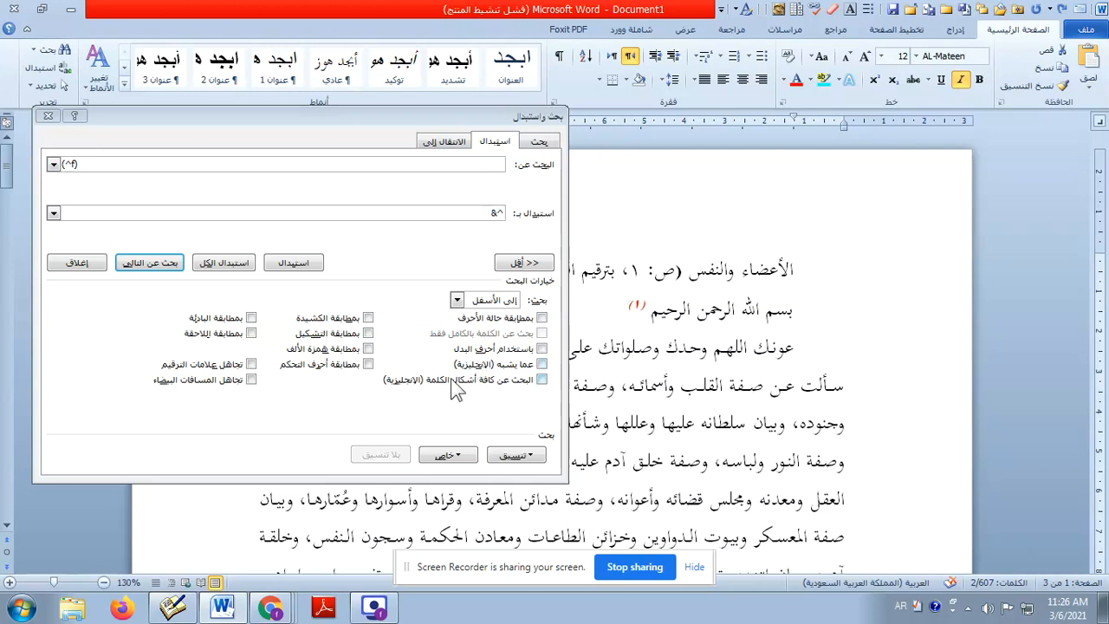
left_click(650, 314)
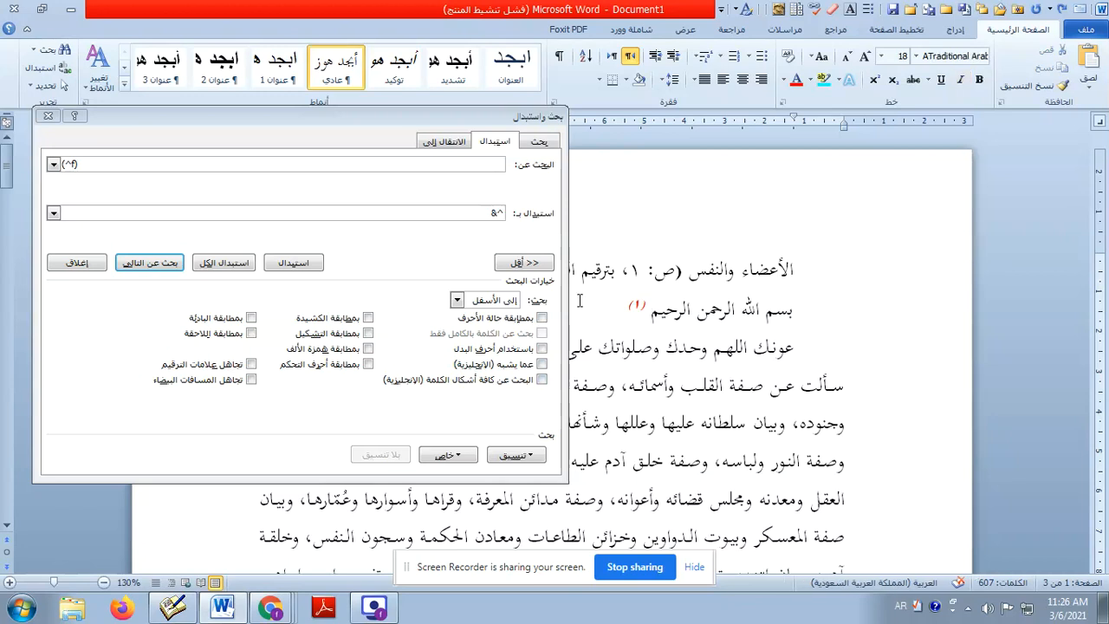
left_click(647, 312)
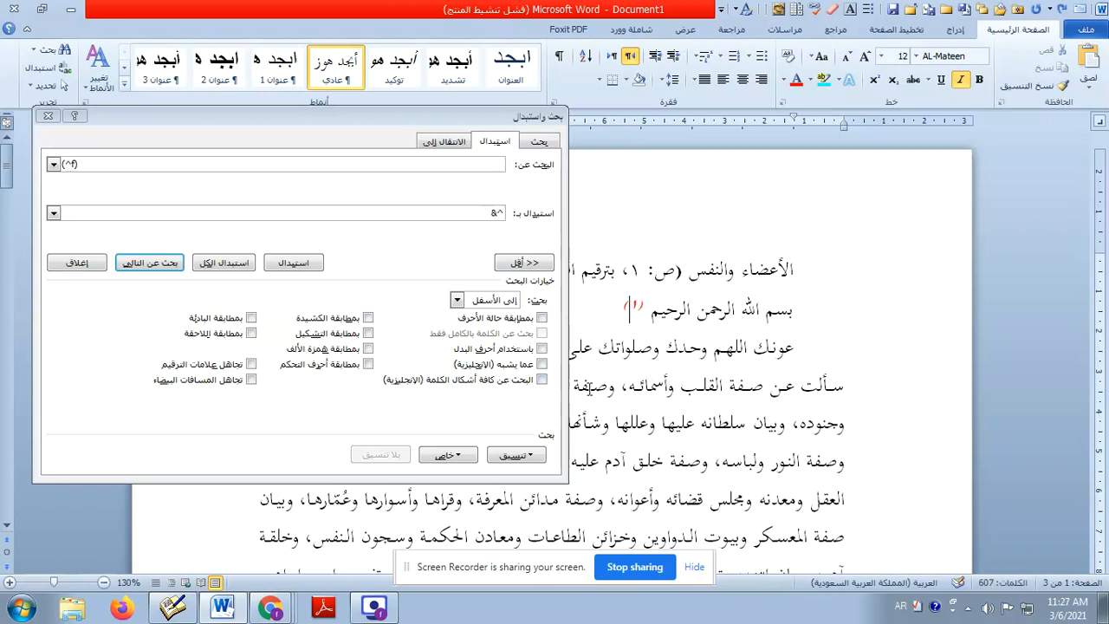
scroll(622, 295, "down", 10)
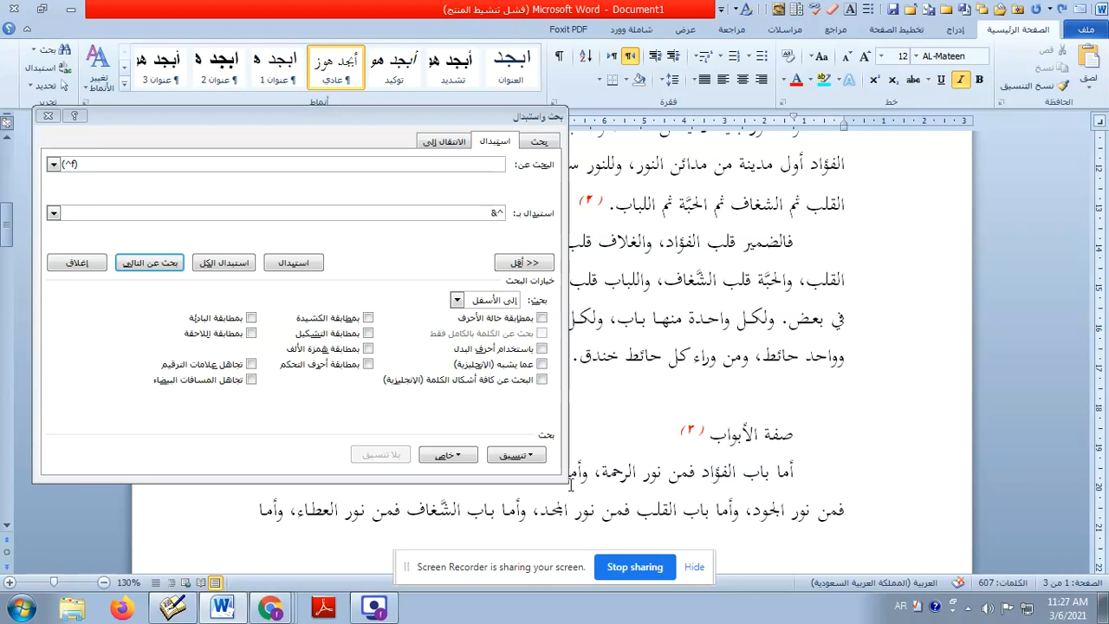
scroll(607, 467, "up", 4)
scroll(627, 452, "down", 3)
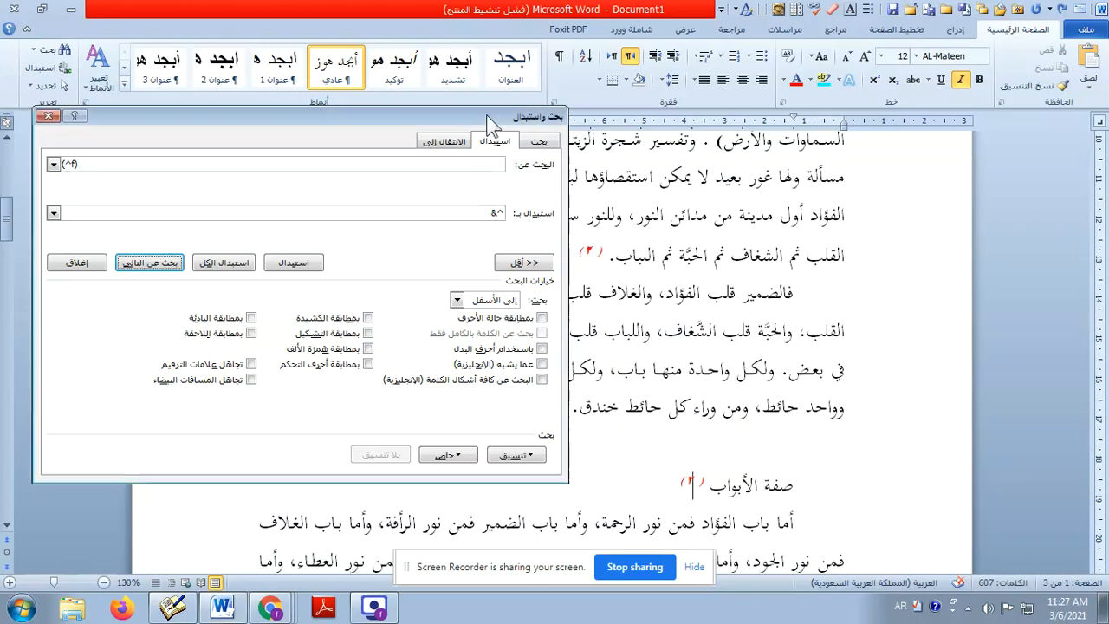
Step: Move the Find and Replace dialog off the text and select the first footnote number together with its parentheses
left_click_drag(491, 115, 461, 53)
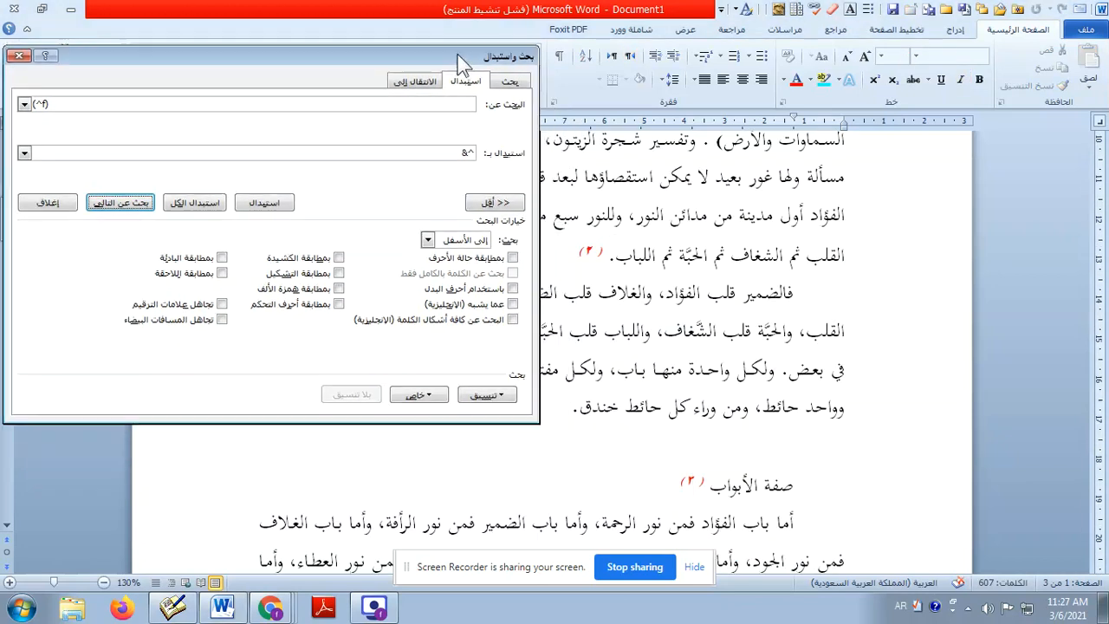
left_click(679, 264)
scroll(679, 268, "up", 5)
mouse_move(646, 310)
left_mouse_down()
mouse_move(616, 313)
mouse_move(627, 310)
left_mouse_up()
left_click(626, 314)
left_click(644, 310)
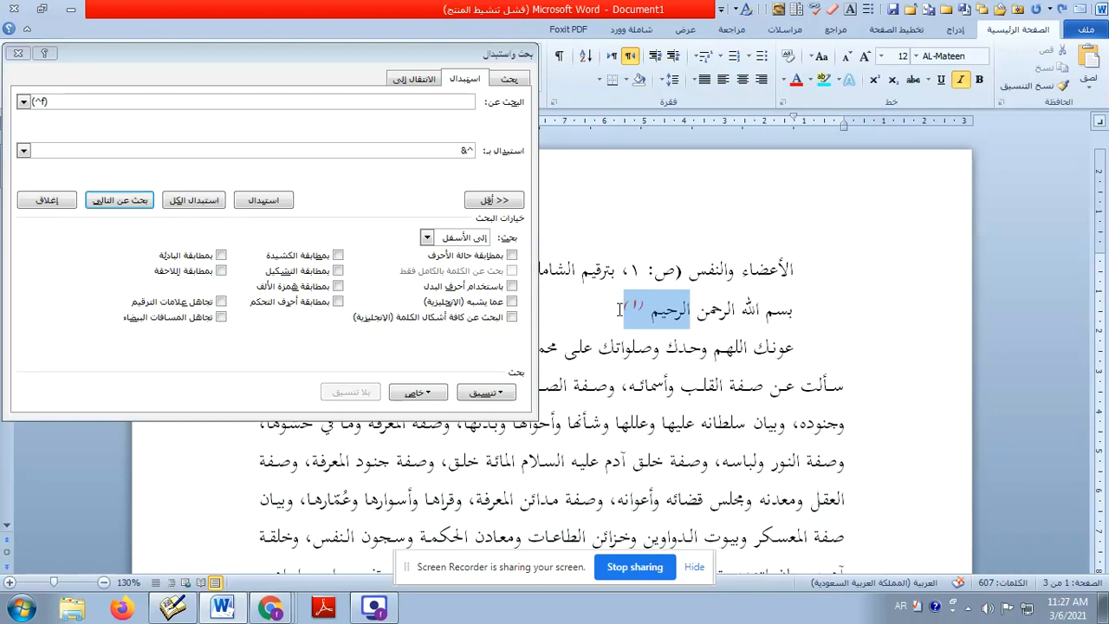
left_click(624, 310)
key("Return")
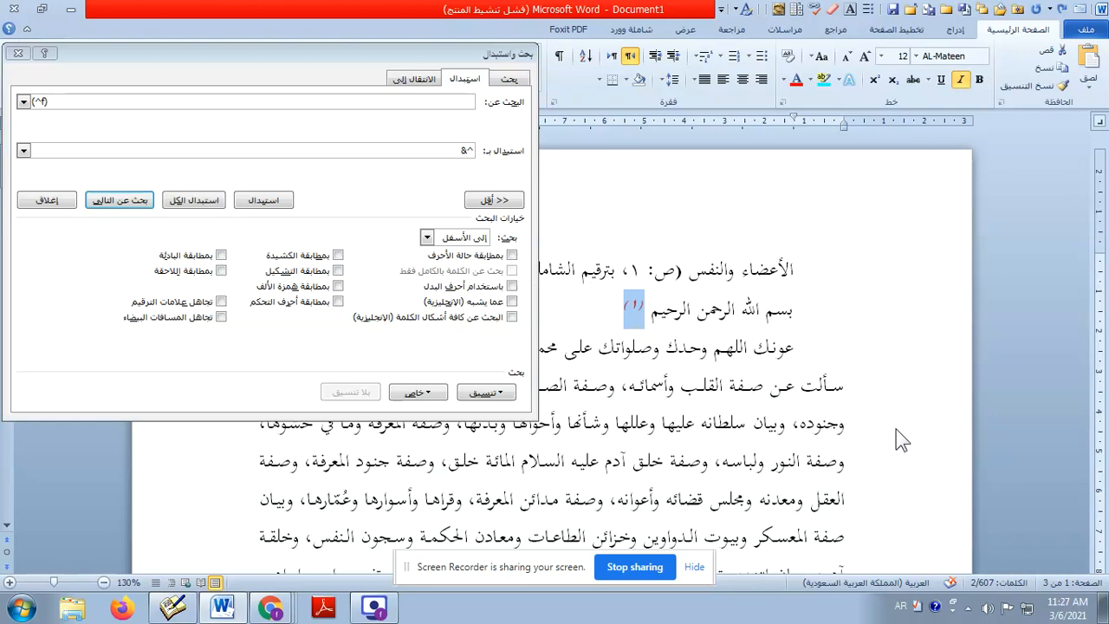
left_click(17, 53)
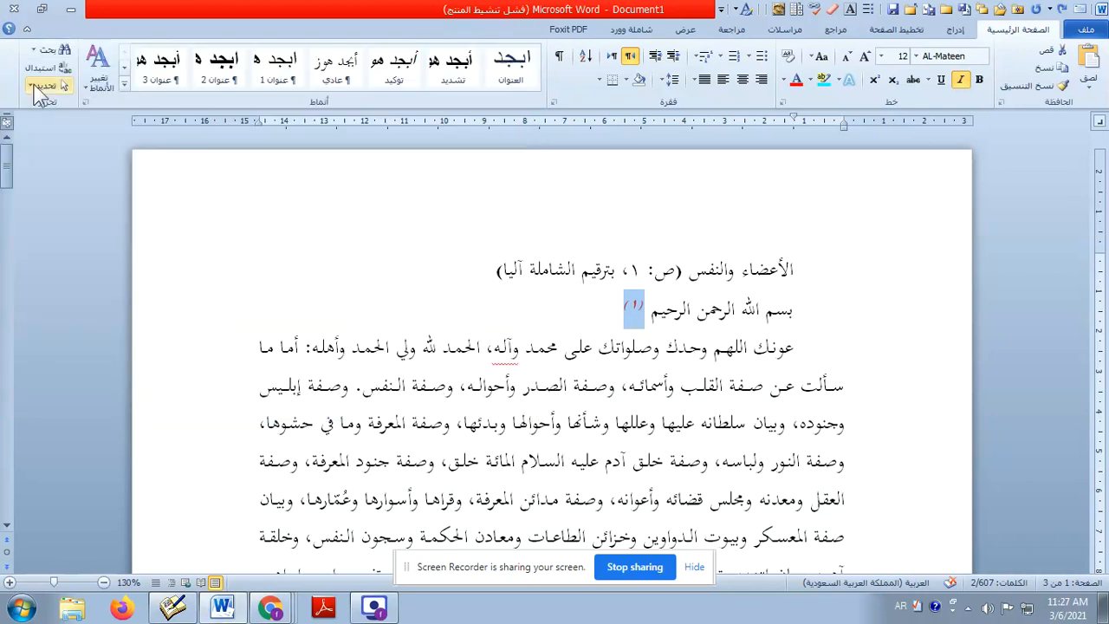
left_click(40, 68)
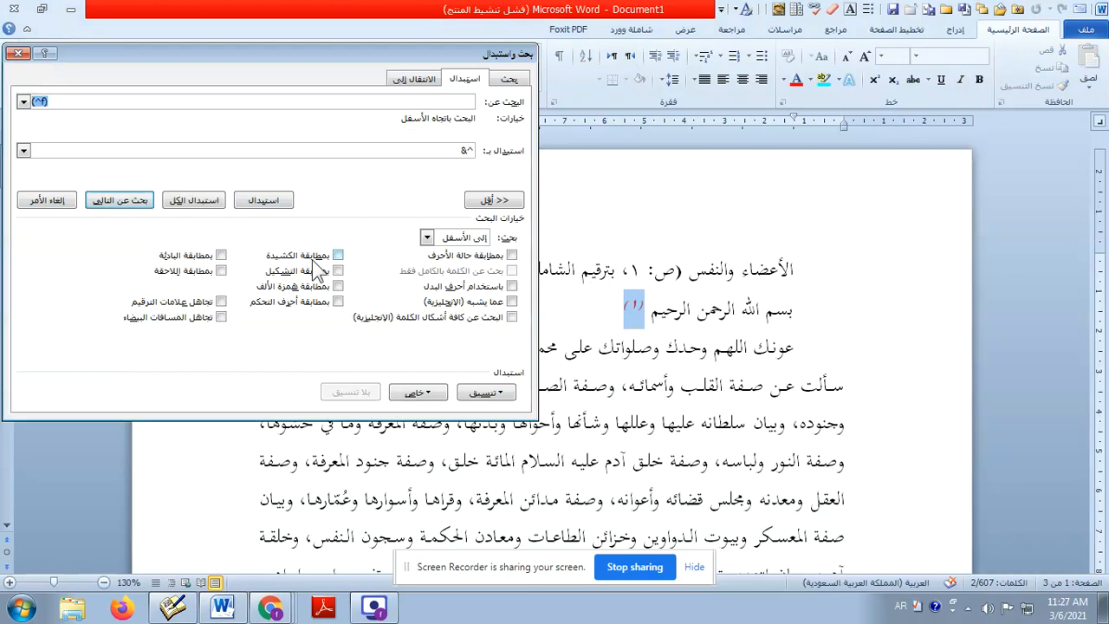
key("BackSpace")
left_click(422, 151)
key("BackSpace")
key("BackSpace")
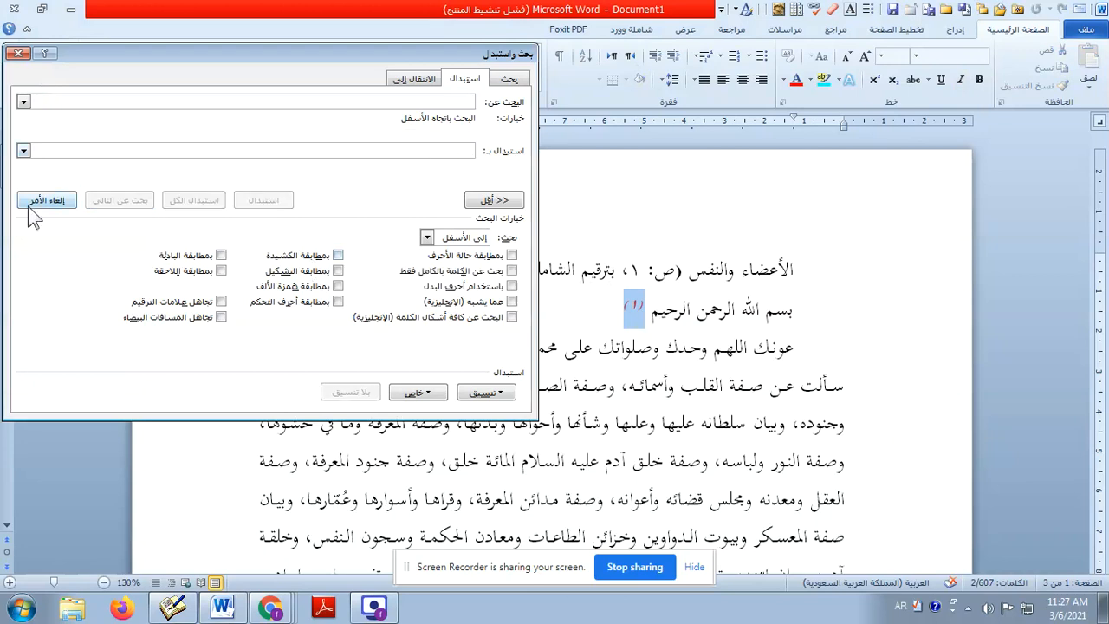
left_click(18, 53)
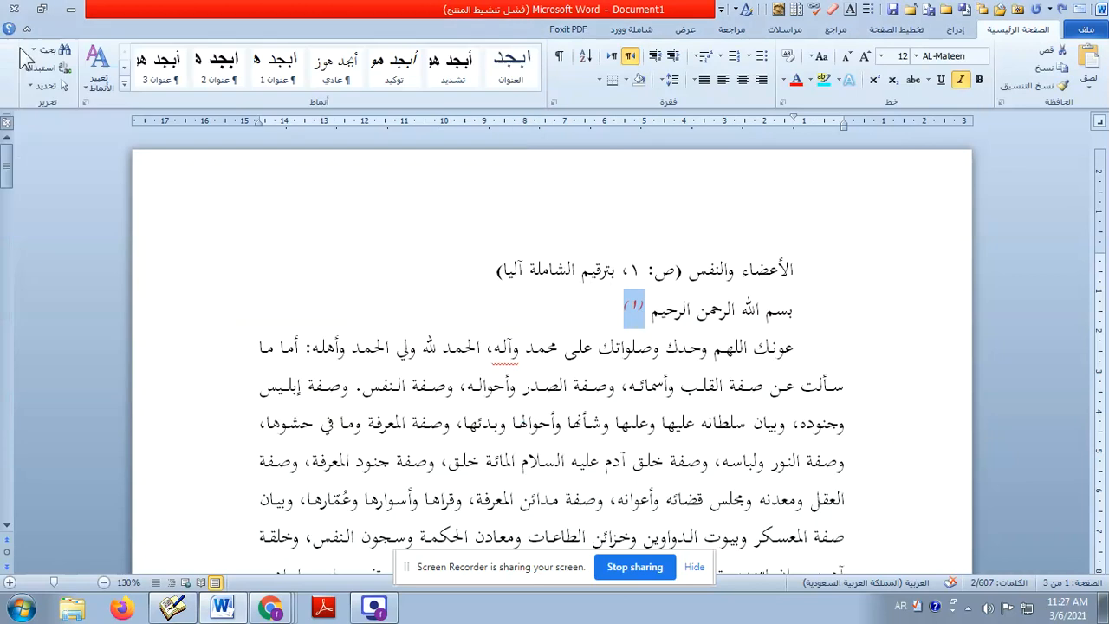
left_click(52, 87)
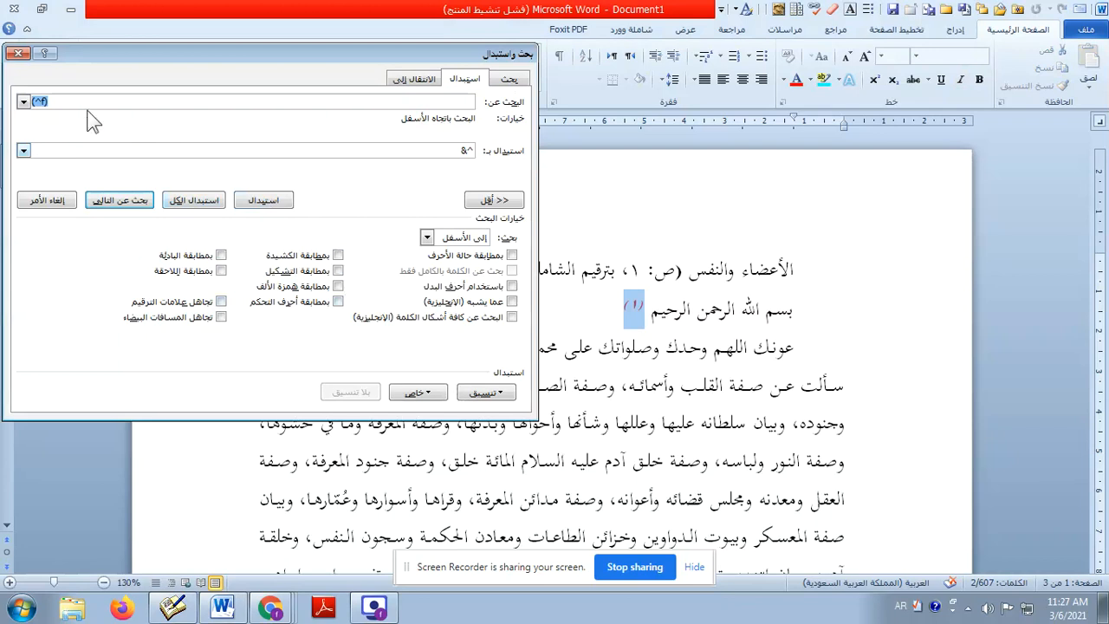
left_click(17, 53)
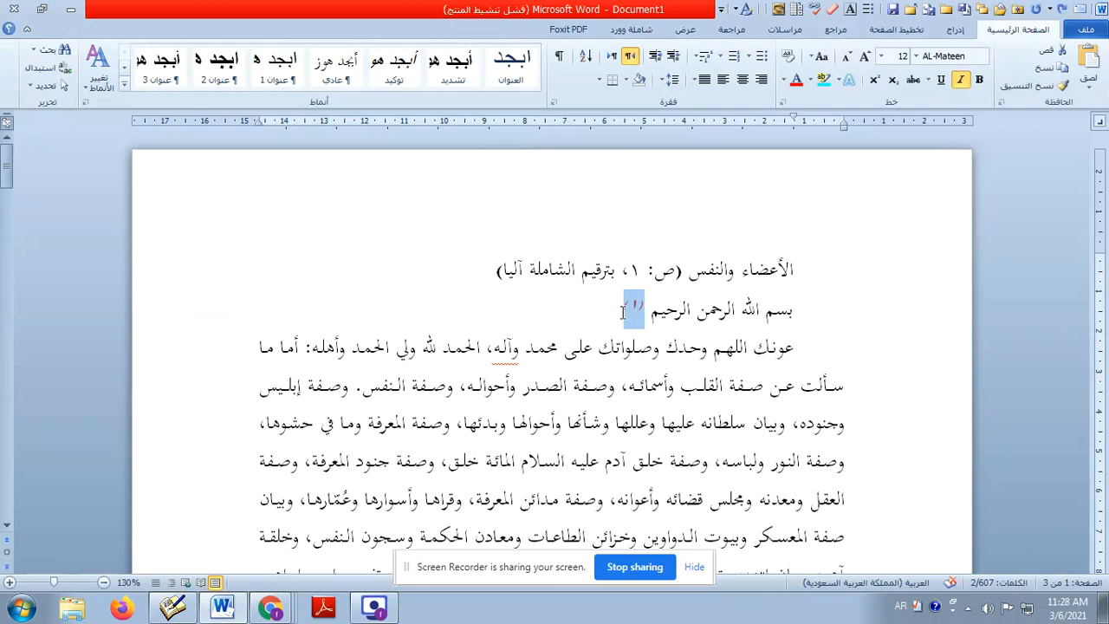
Step: Open Replace and set the search text to ( ) with a space inside and the replacement text to ()
left_click(39, 67)
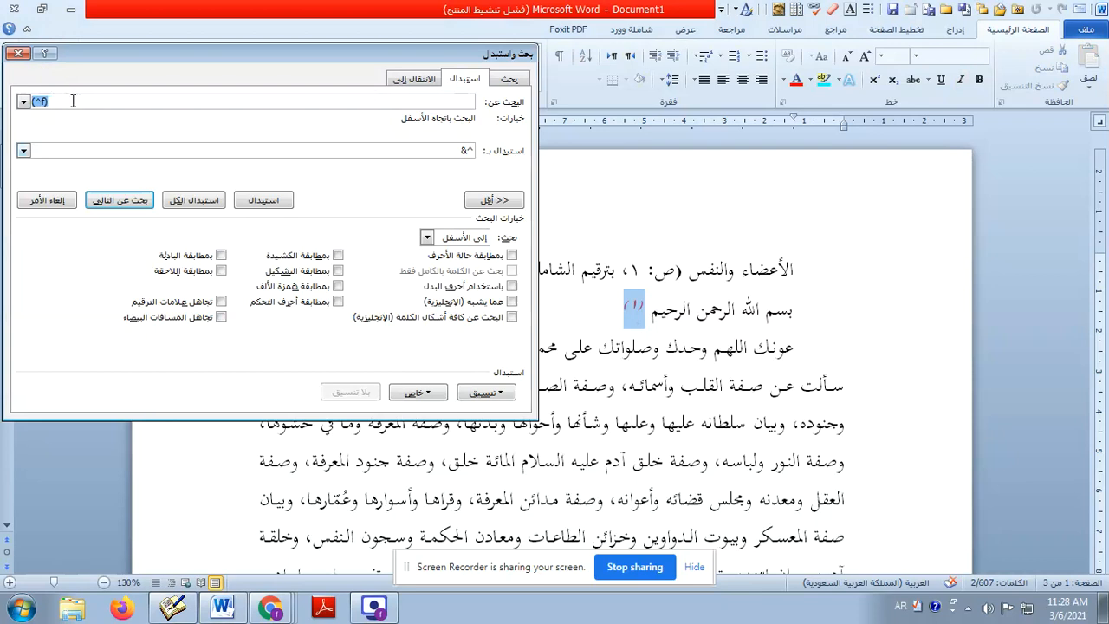
type("()")
key("BackSpace")
key("BackSpace")
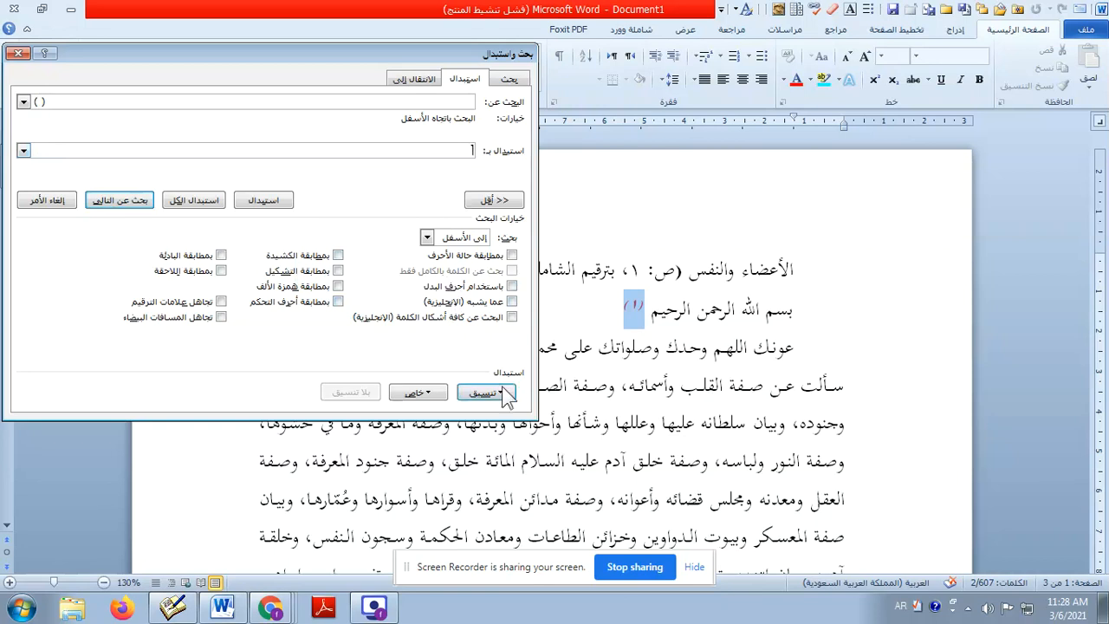
type("( )")
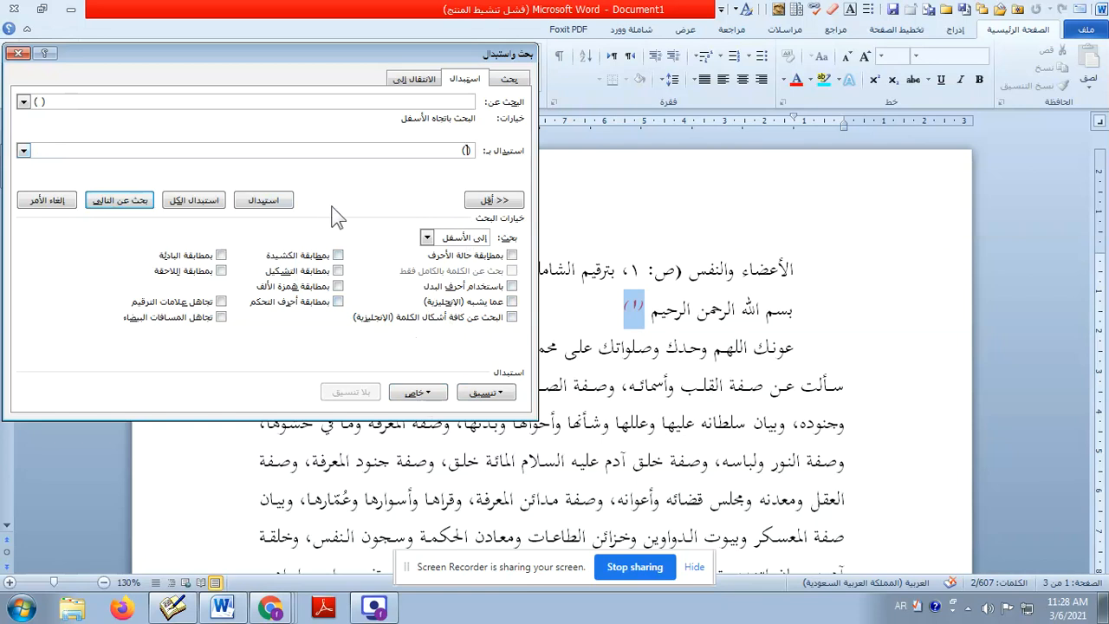
Step: Try to replace the spaced parentheses with unspaced ones from the first footnote's line and check its number
left_click(665, 321)
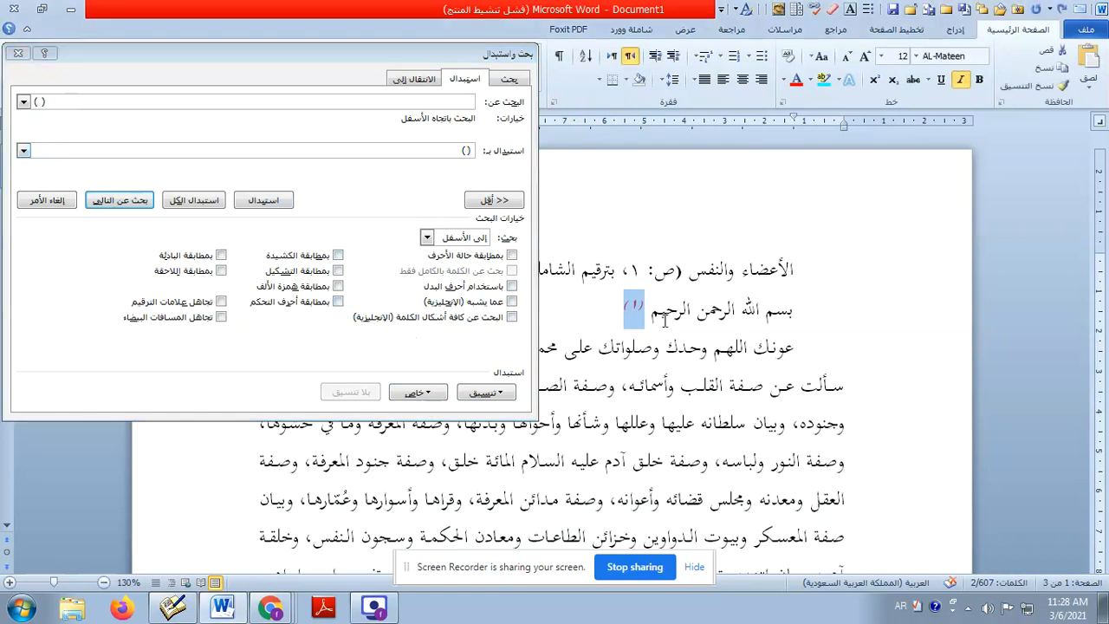
left_click(277, 201)
left_click(577, 347)
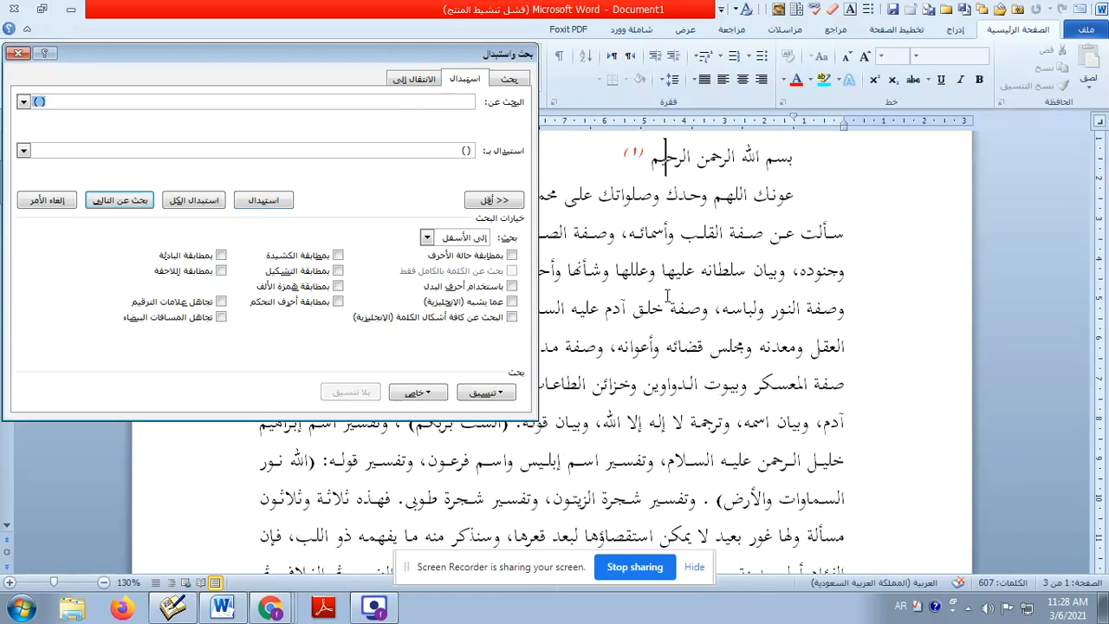
left_click(665, 158)
scroll(659, 173, "up", 2)
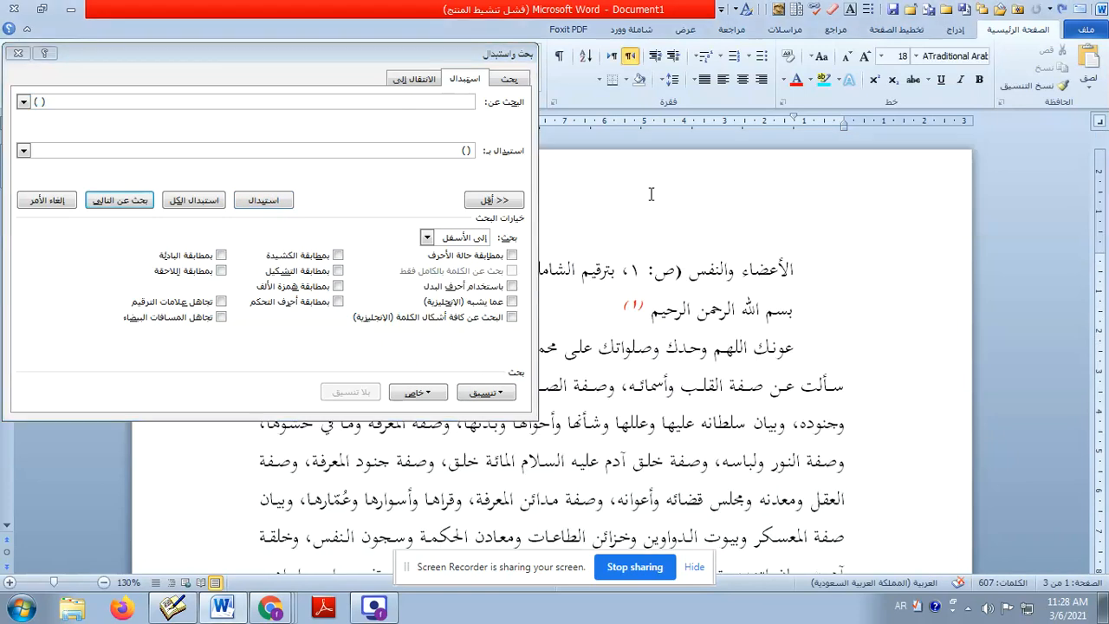
left_click(634, 321)
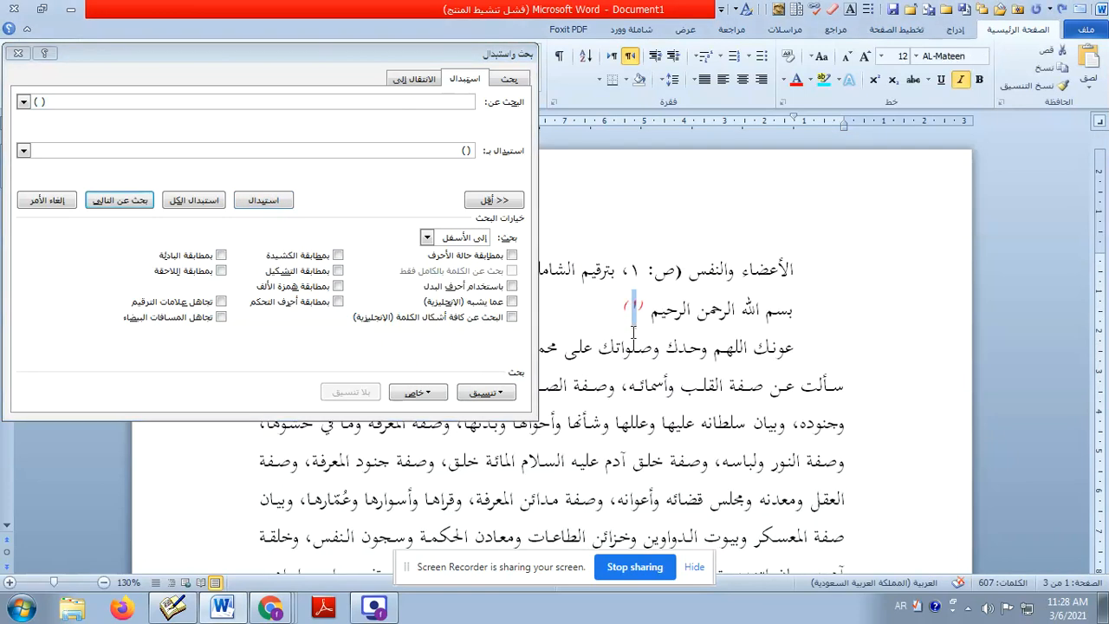
left_click(679, 322)
Step: Set the search text to (^f), using the special footnote mark enclosed in parentheses
left_click(140, 101)
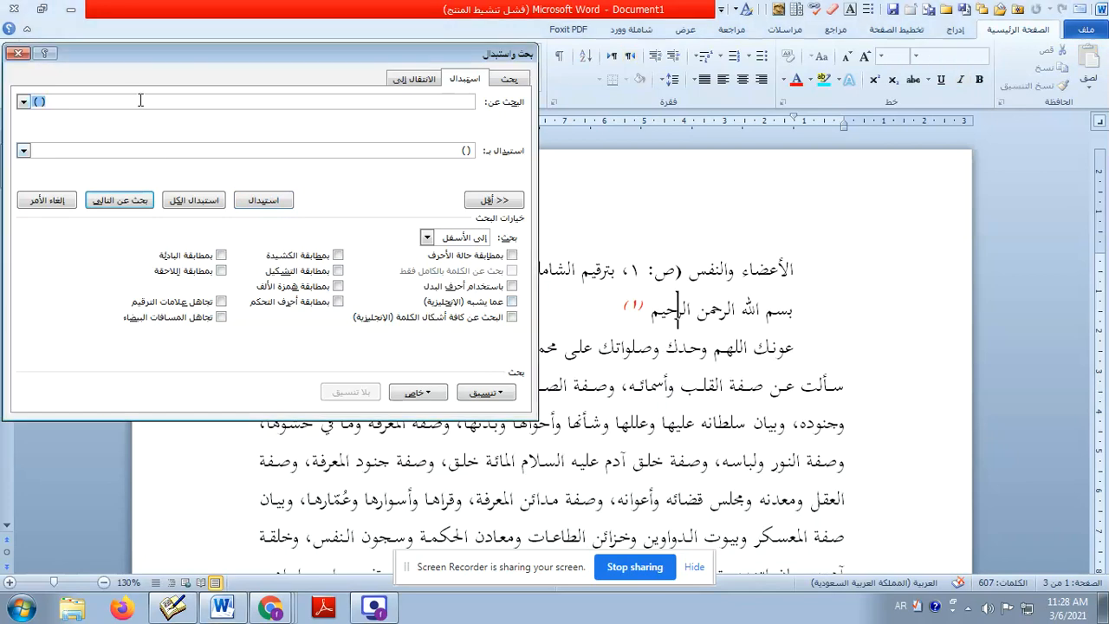
key("BackSpace")
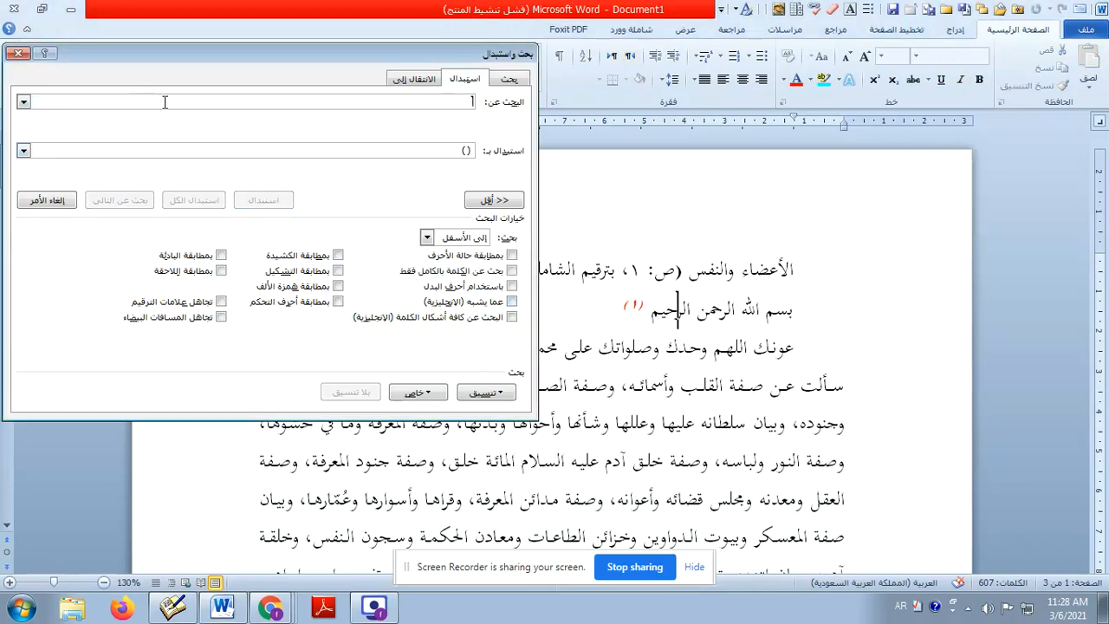
left_click(438, 393)
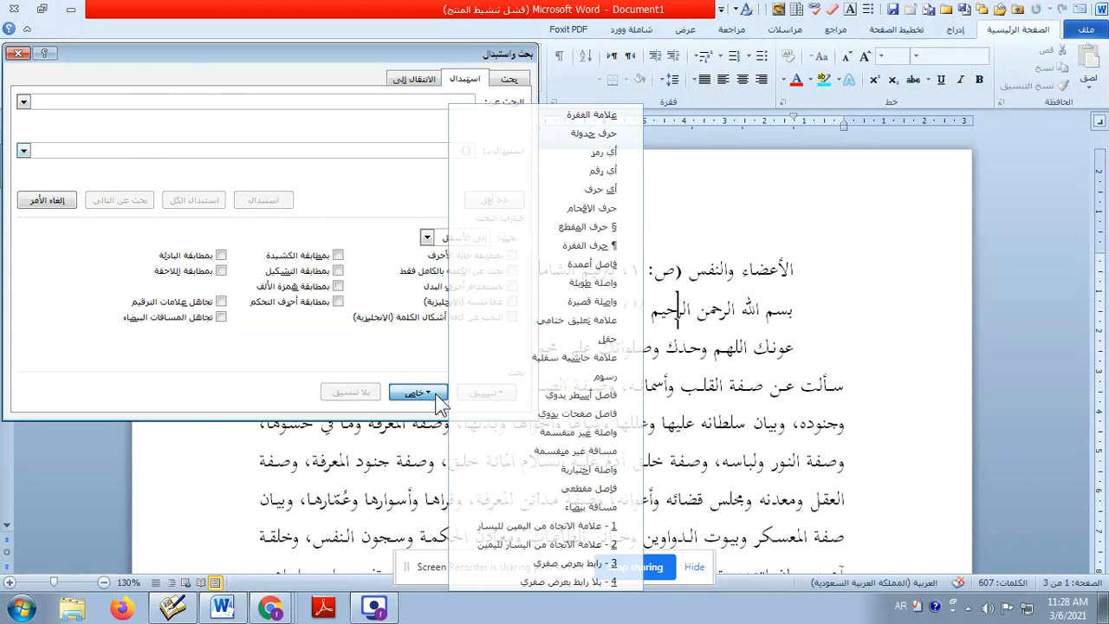
left_click(582, 355)
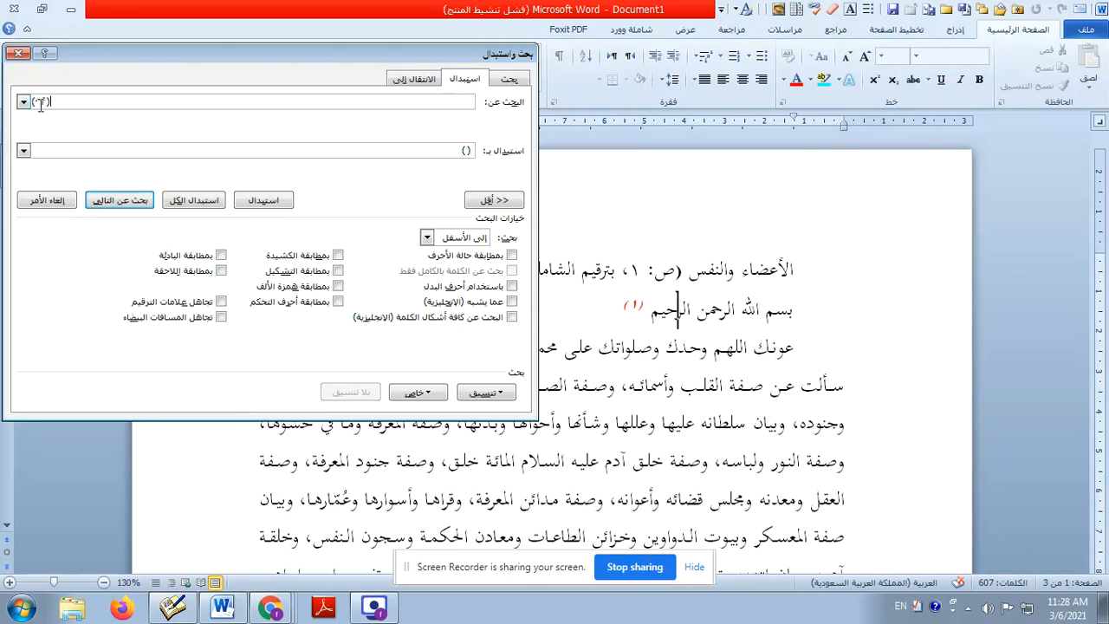
Step: Set the replacement text to (^&), using the special find-what text code enclosed in parentheses
left_click(426, 149)
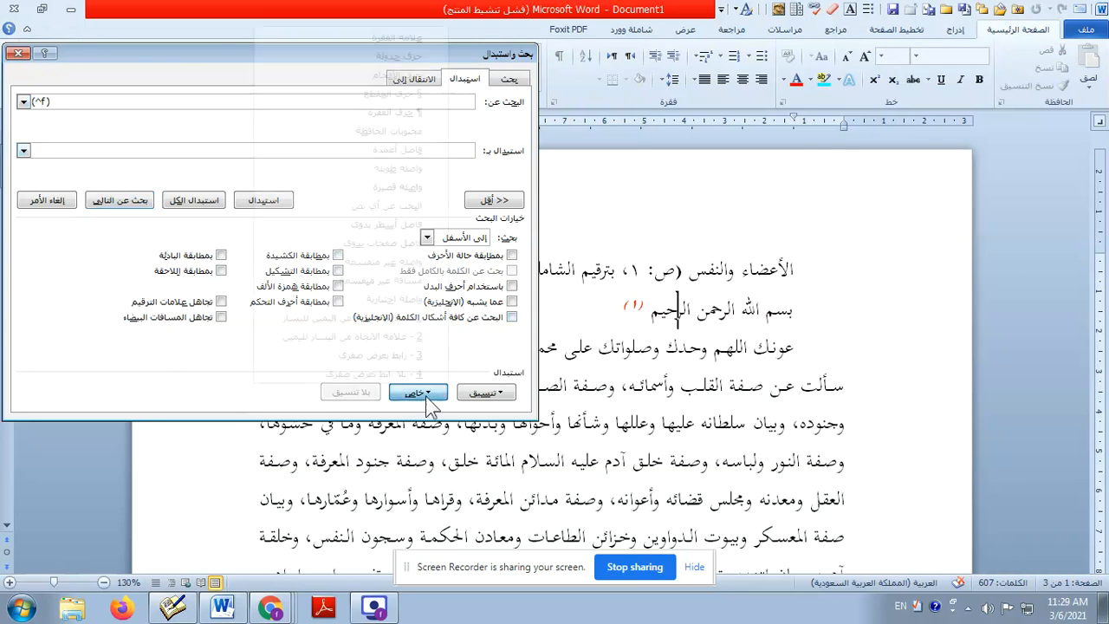
left_click(415, 392)
left_click(427, 205)
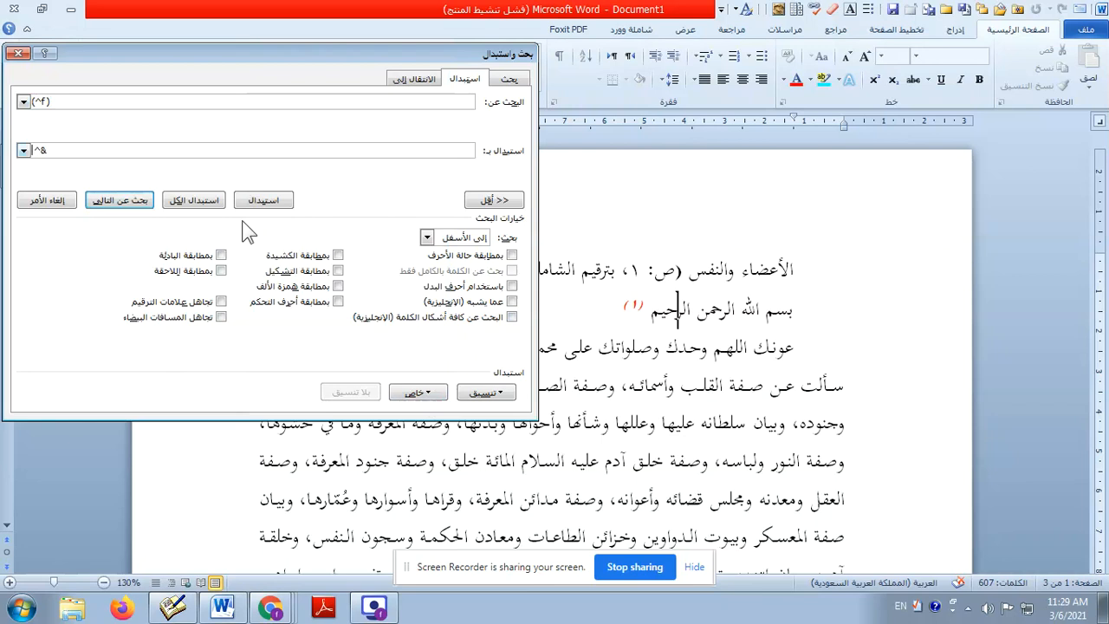
type("(")
Step: Replace the first (^f) match with (^&), close the message and check the first two footnote numbers
left_click(276, 208)
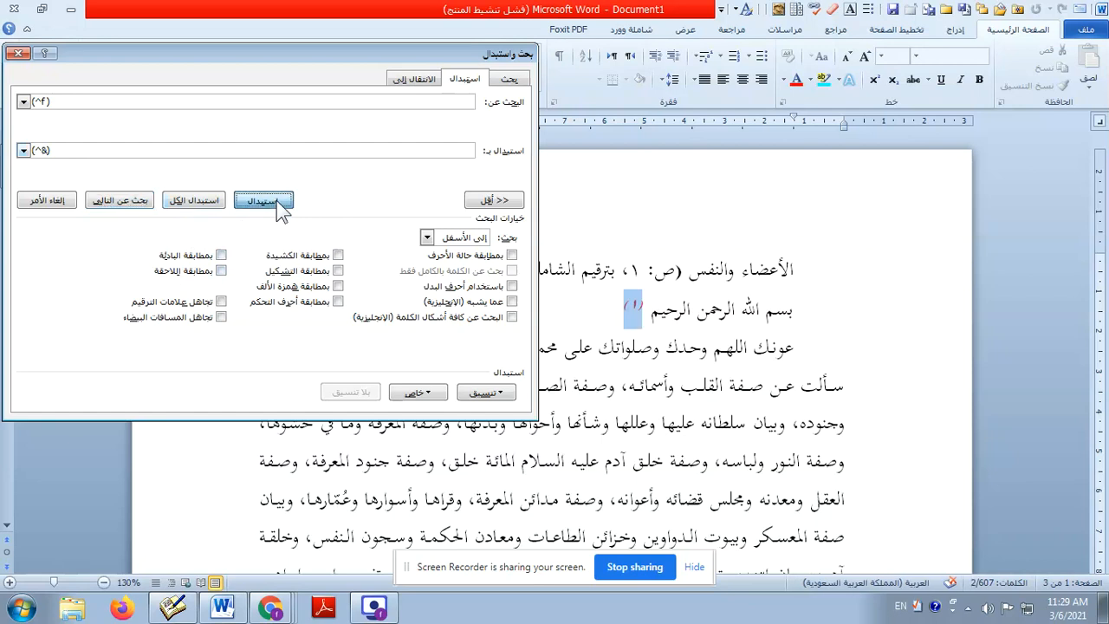
left_click(607, 349)
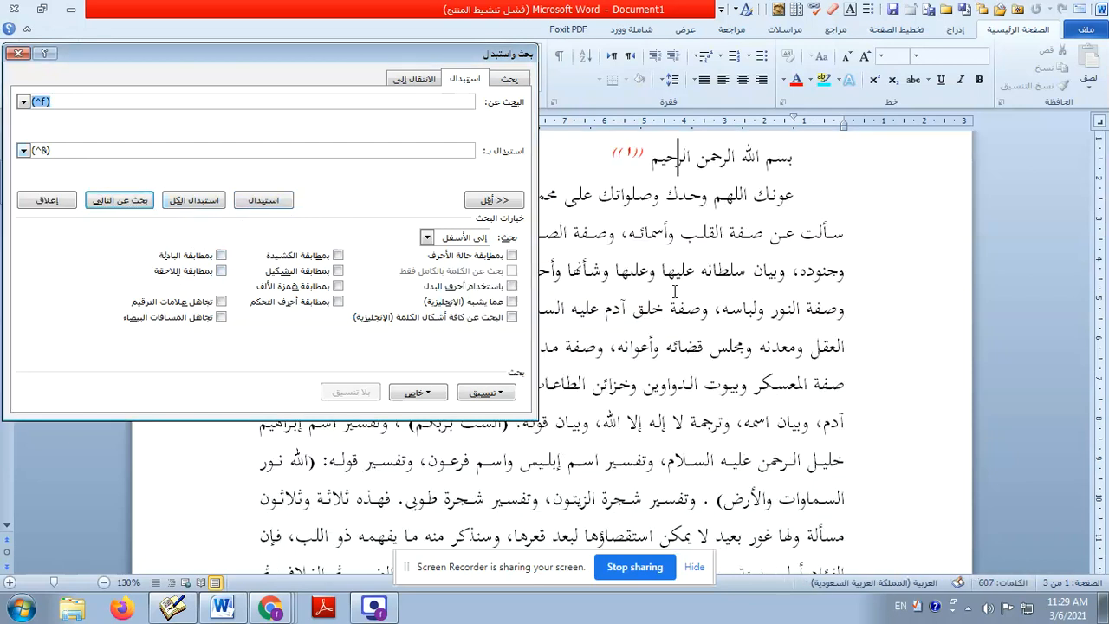
left_click(622, 161)
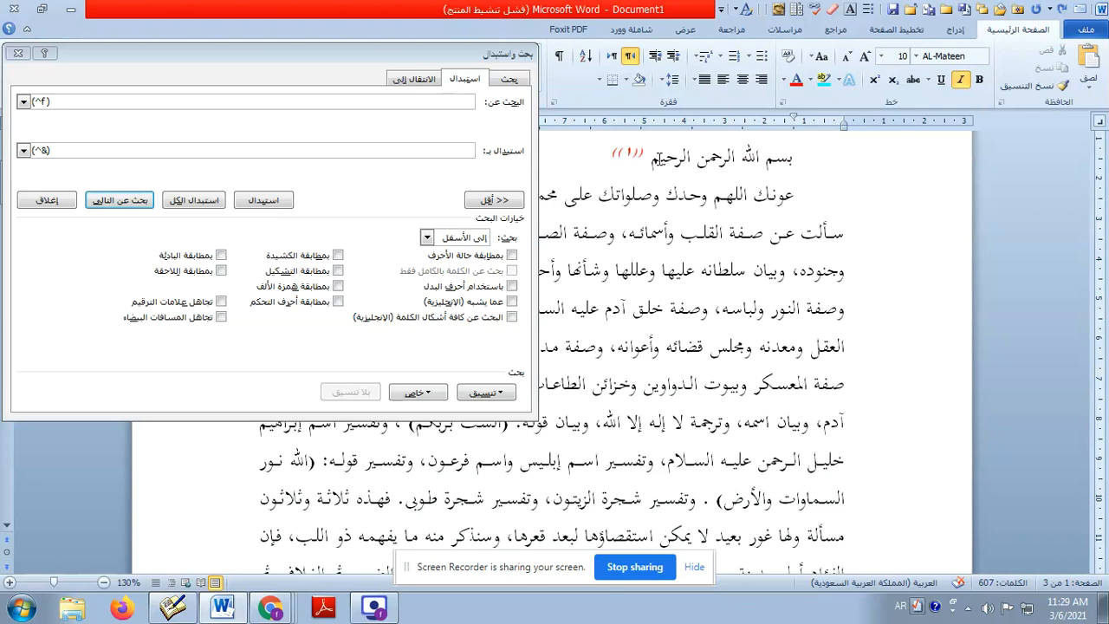
scroll(648, 279, "down", 5)
scroll(690, 317, "up", 2)
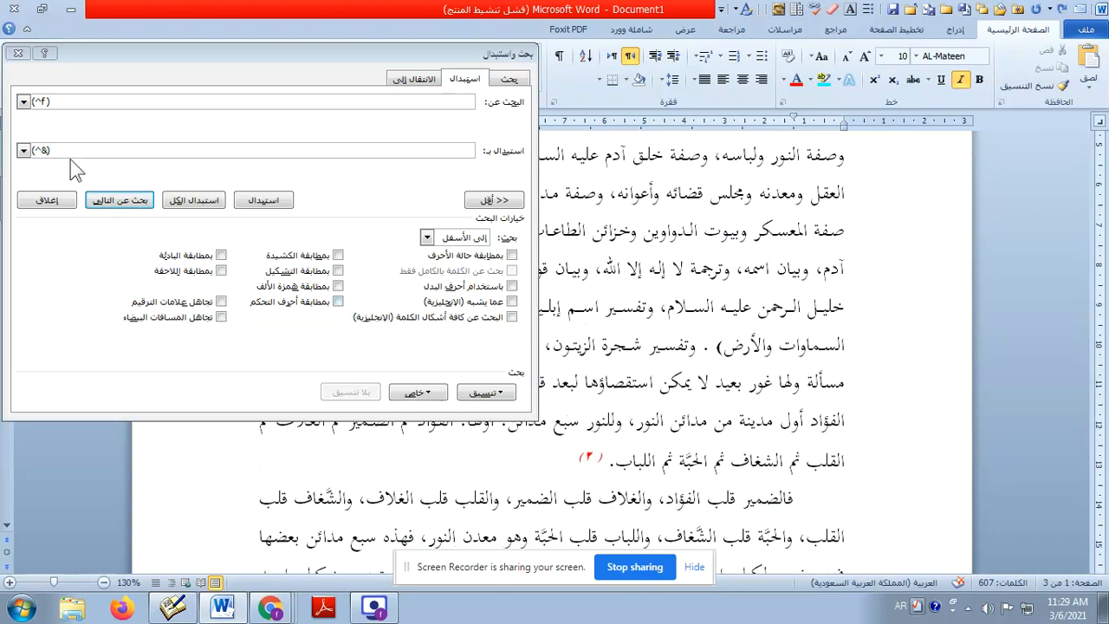
Step: Try to replace (^f ), with a space before the closing parenthesis, with (^&), and check the spacing around the second footnote's number
left_click(59, 126)
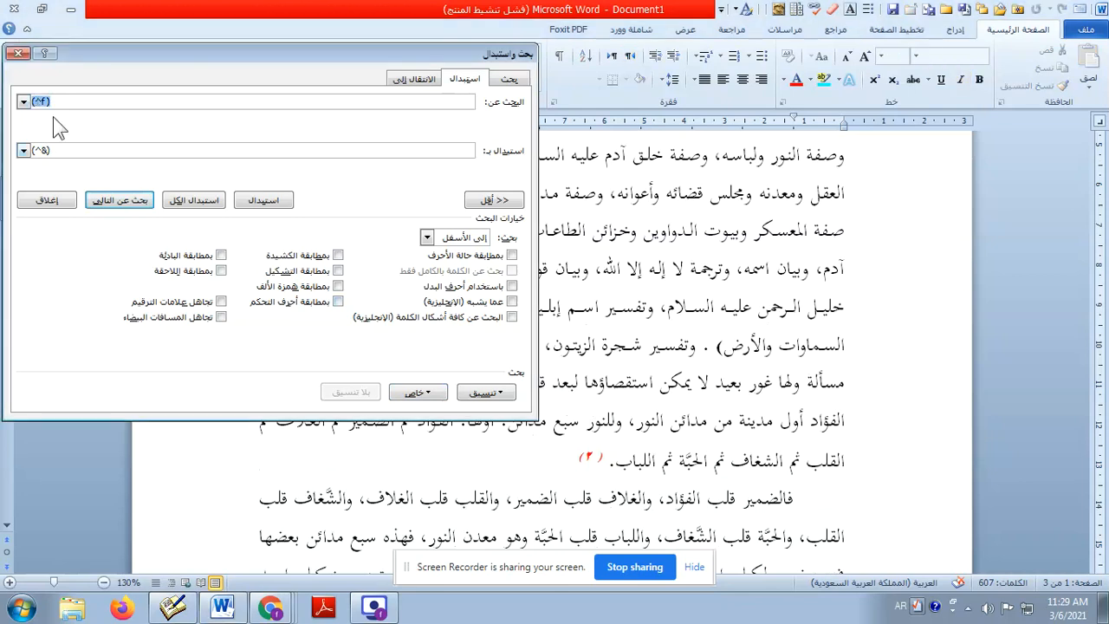
left_click(52, 101)
key("alt+shift")
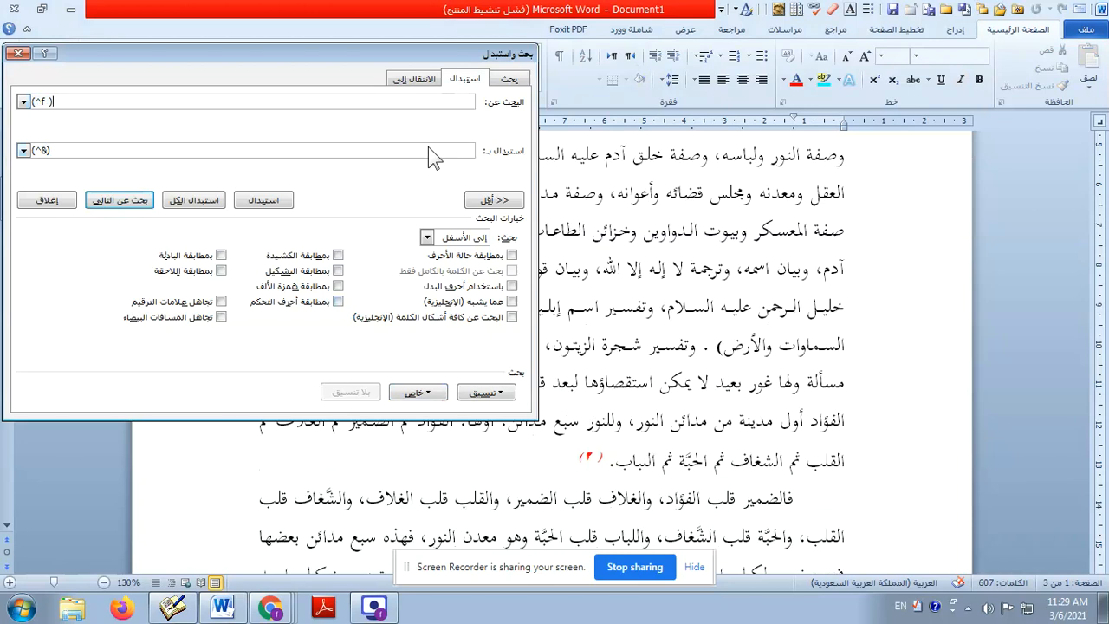
left_click(279, 206)
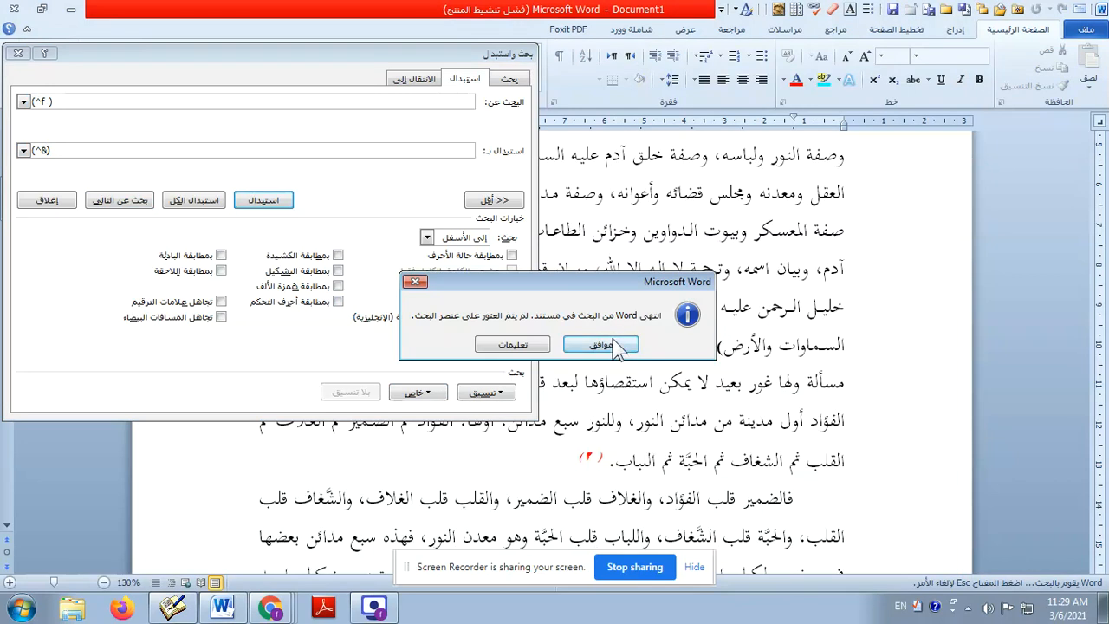
left_click(604, 345)
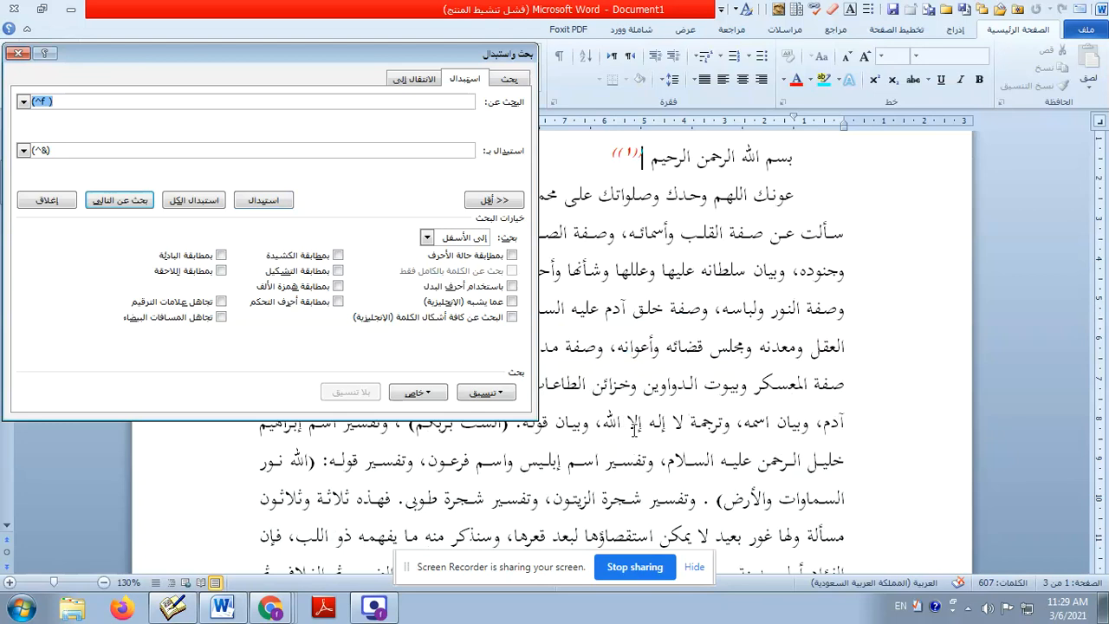
left_click(634, 431)
scroll(617, 427, "down", 5)
scroll(616, 426, "up", 2)
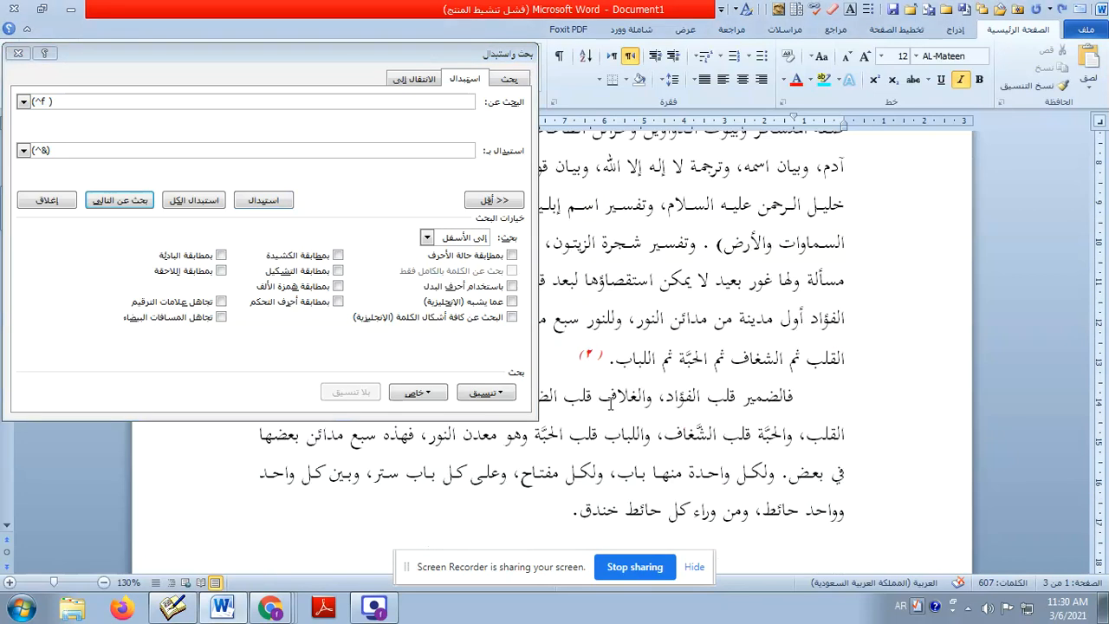
left_click(597, 357)
left_click_drag(600, 354, 579, 354)
left_click(570, 360)
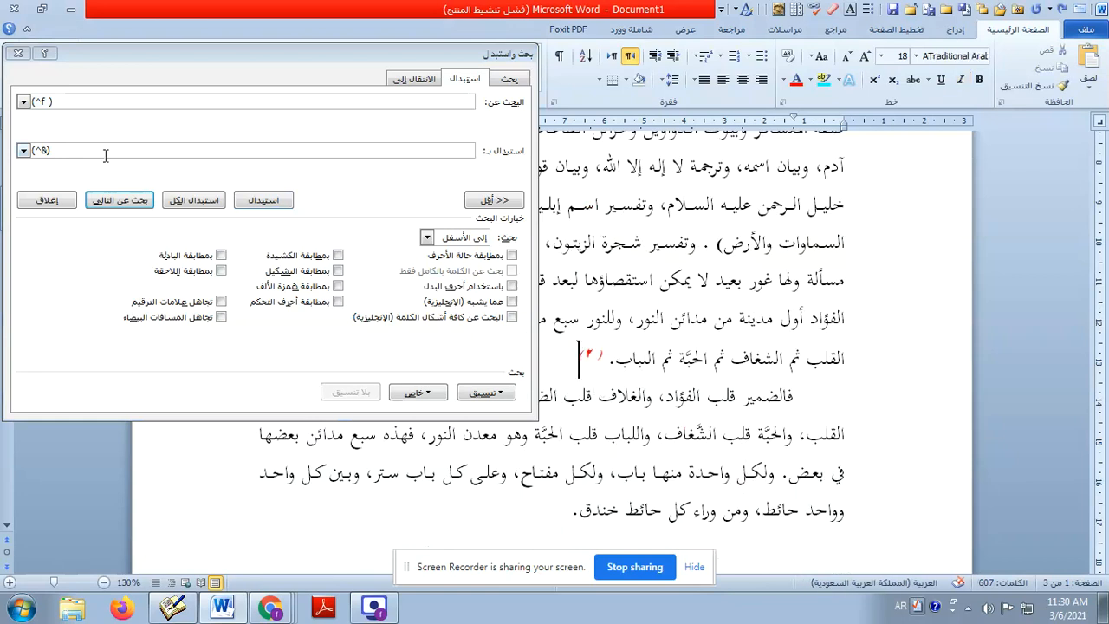
Step: Change the search text to ( ^f), with the space placed after the opening parenthesis
left_click(69, 104)
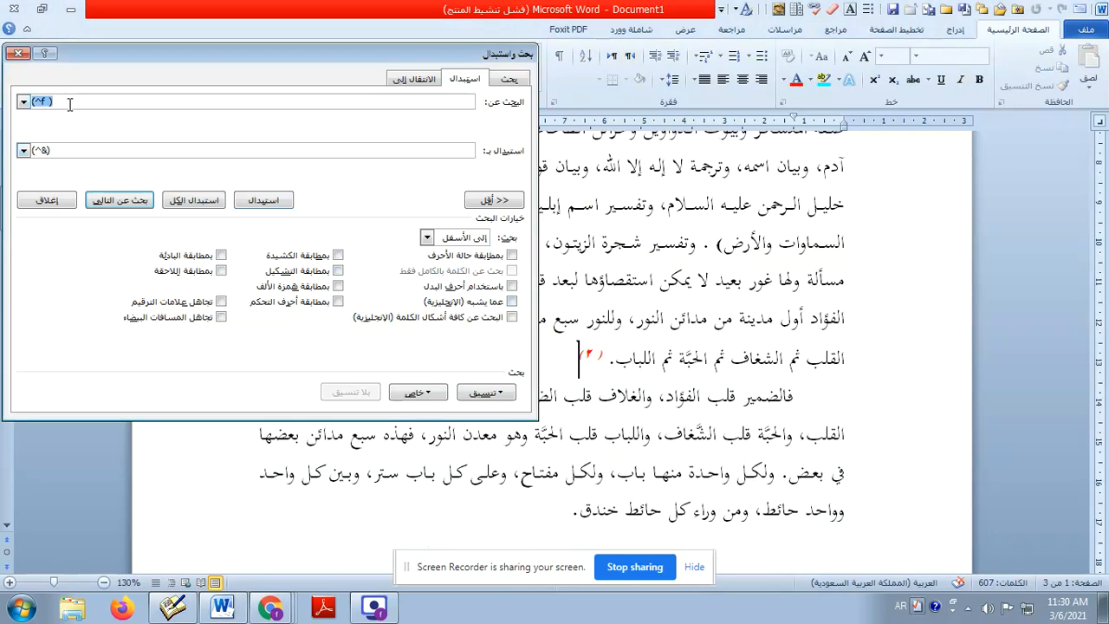
left_click(69, 103)
key("BackSpace")
key("BackSpace")
type("))")
key("alt+shift")
key("BackSpace")
type("(")
key("BackSpace")
key("Right")
type(")")
key("BackSpace")
type("(")
Step: Try to replace the ( ^f) match with (^&) and close the message
left_click(285, 202)
left_click(286, 204)
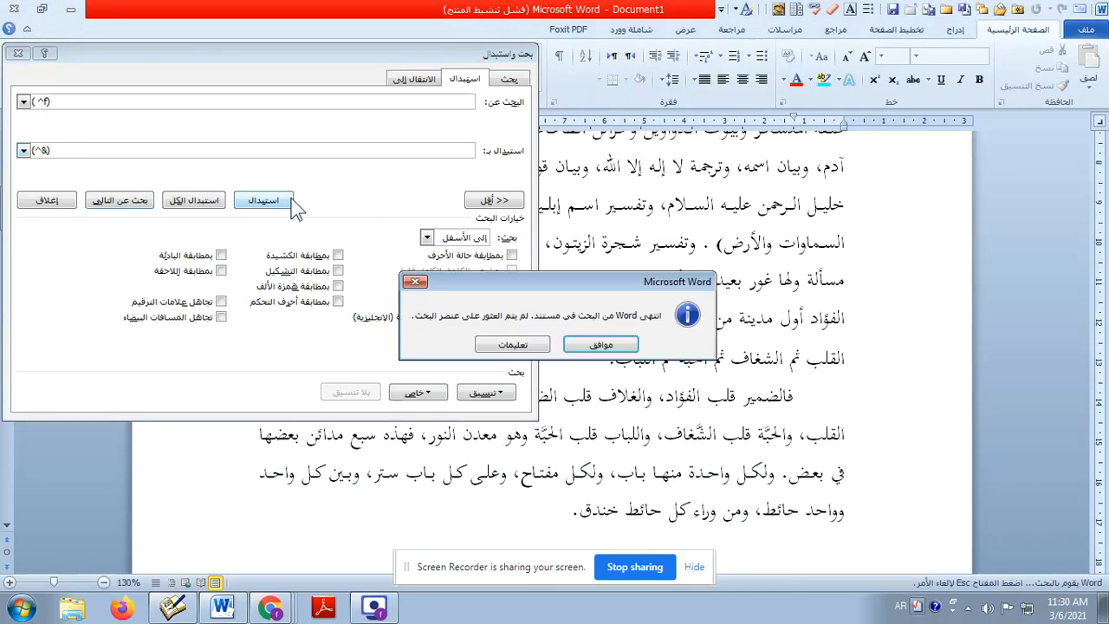
left_click(607, 349)
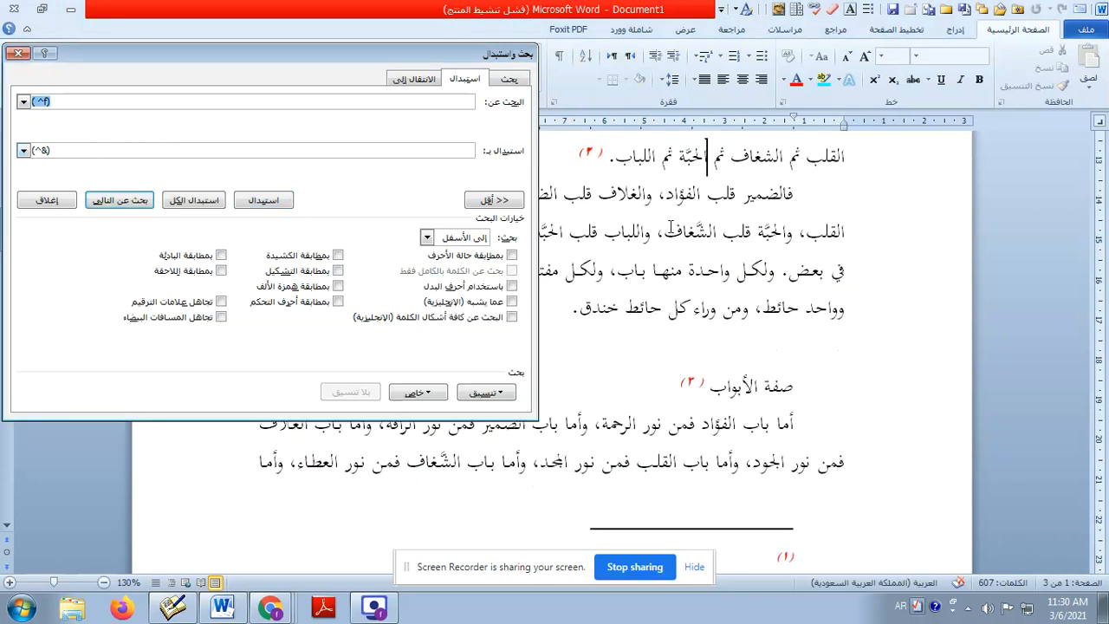
Step: Place the cursor before the second footnote's number and re-enter the search text as ( ^f), with a wider space before the special footnote mark
left_click(600, 157)
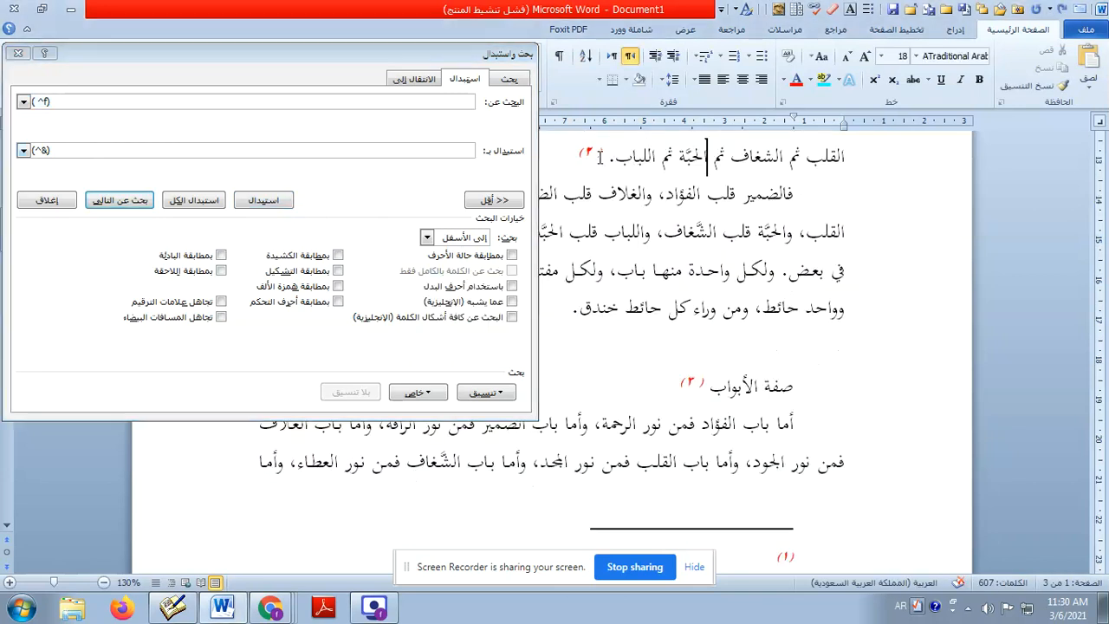
left_click(598, 157)
left_click(185, 99)
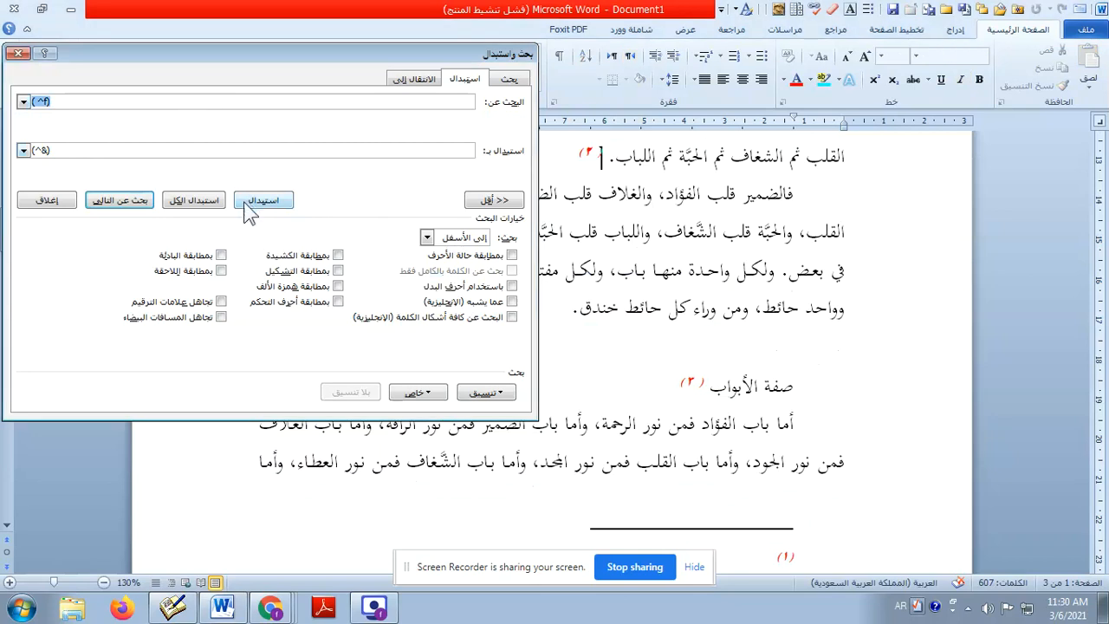
key("BackSpace")
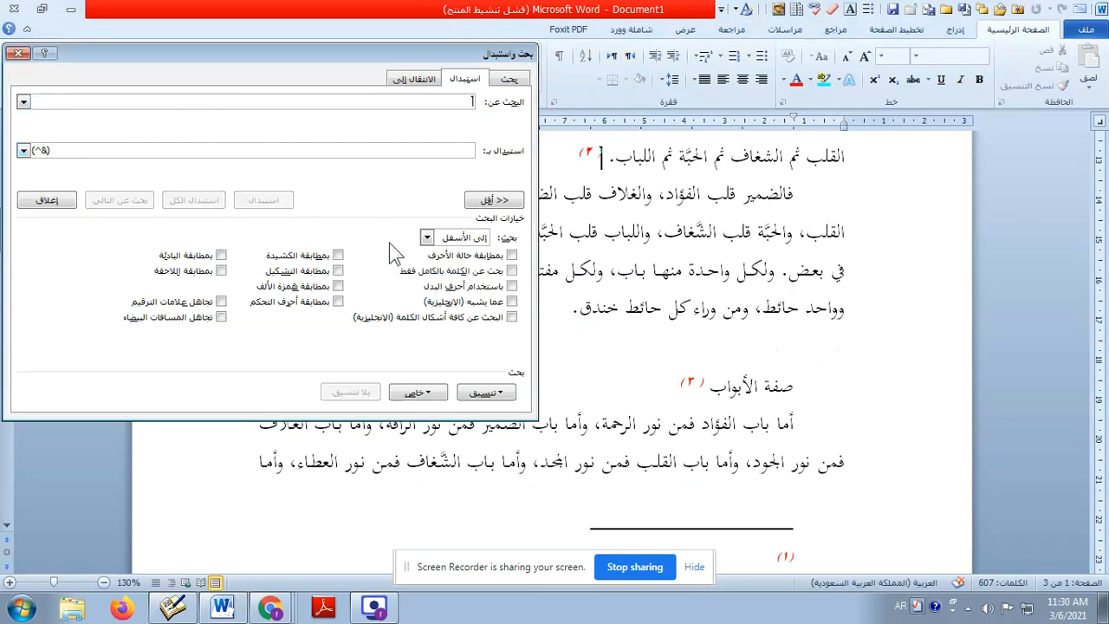
type("(")
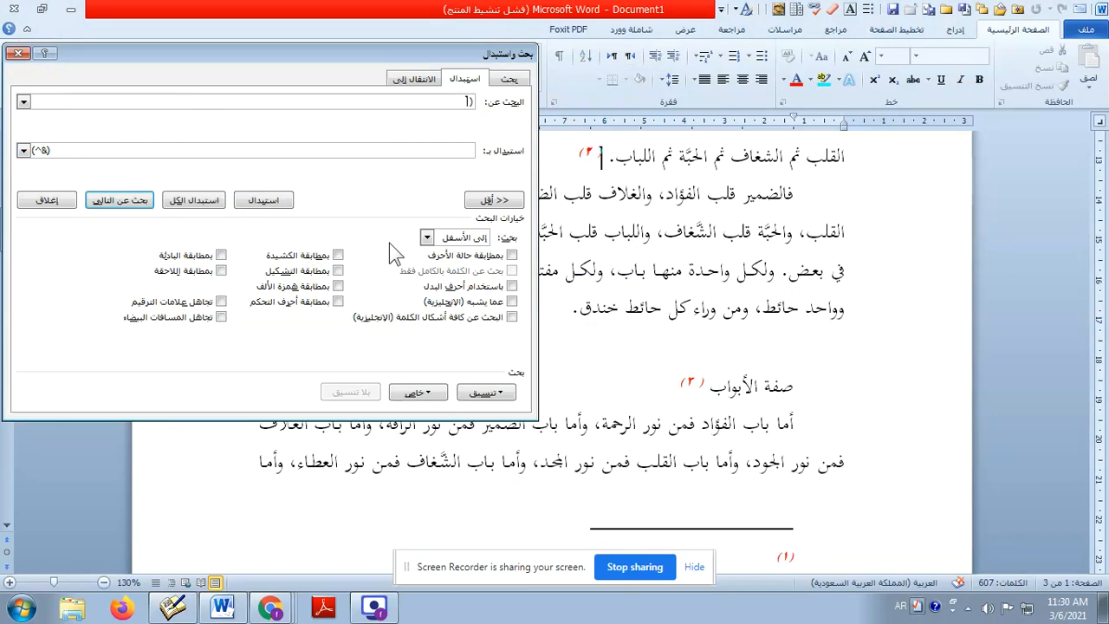
left_click(416, 392)
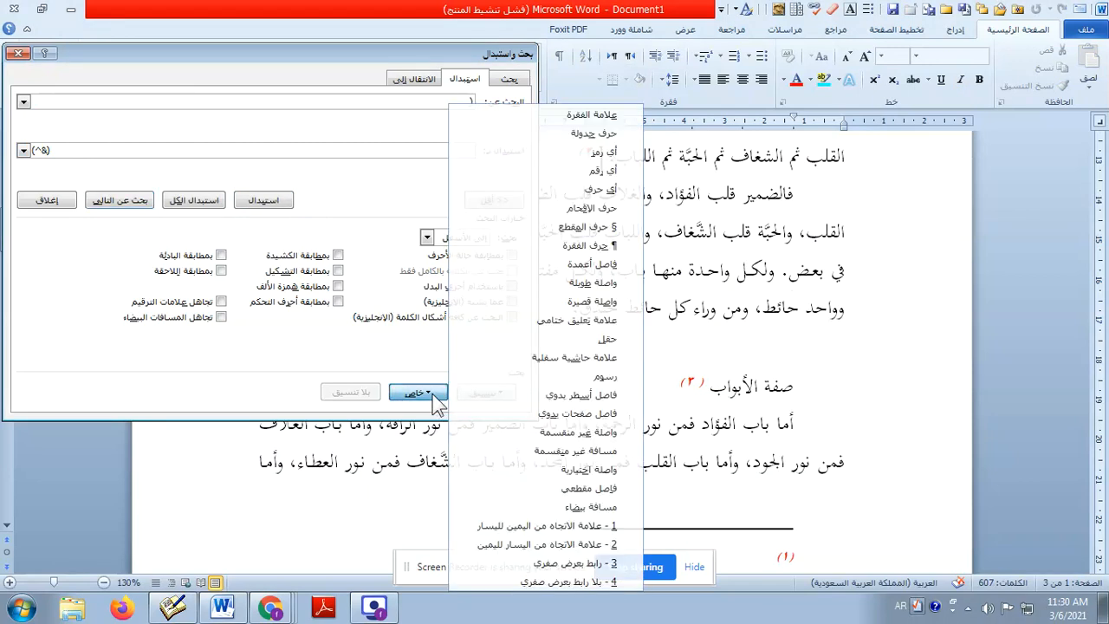
left_click(599, 359)
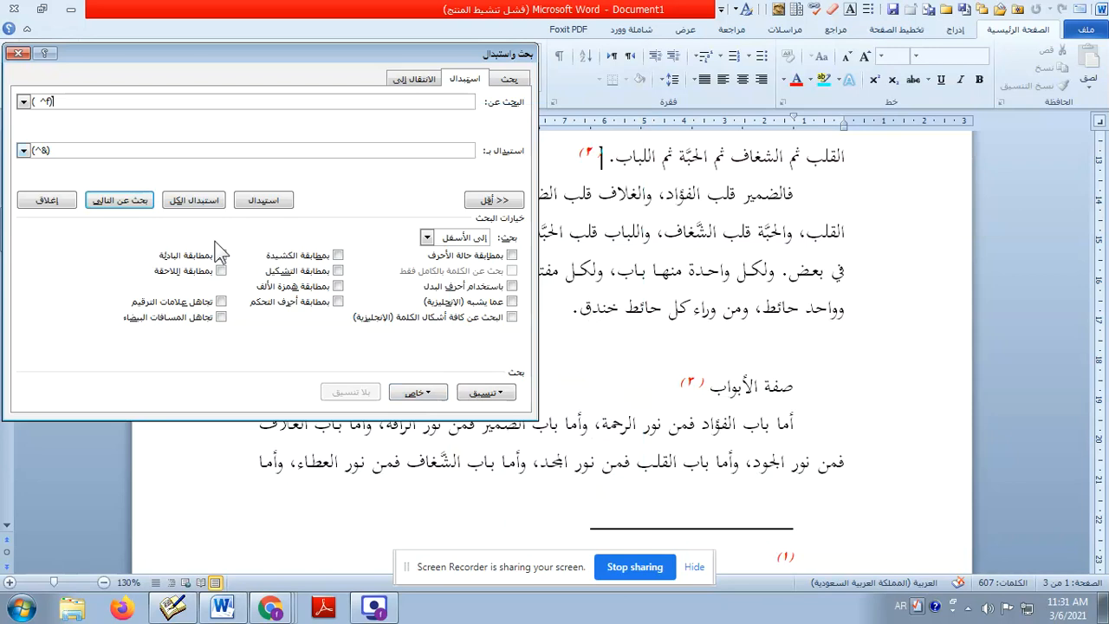
Step: Replace the spaced matches at the second and third footnotes with (^&), close the message and check the footnote numbers
left_click(262, 200)
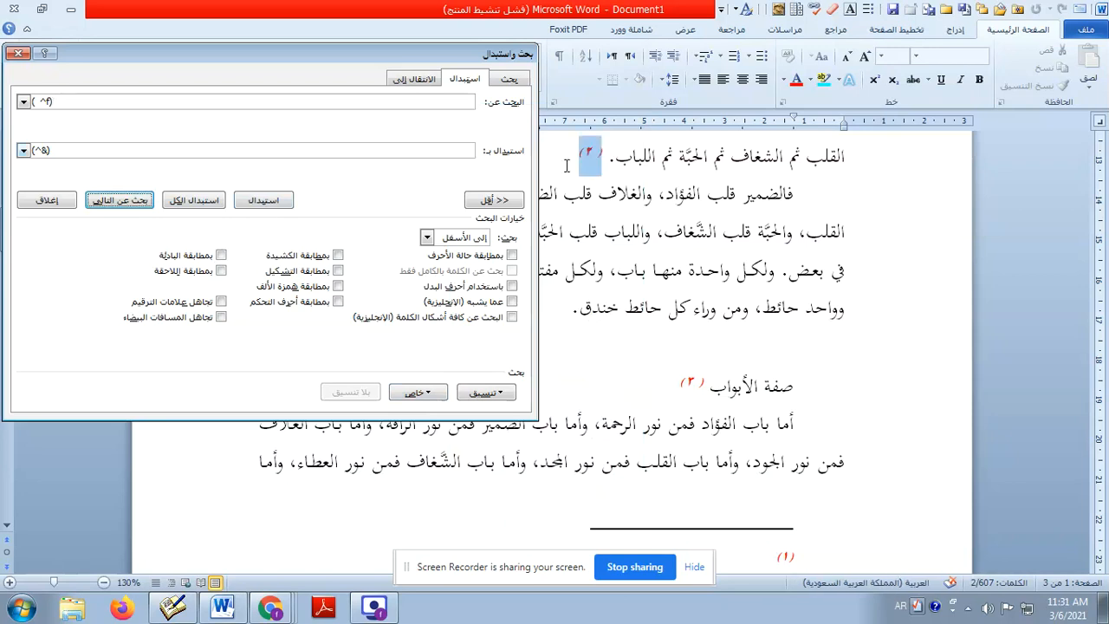
left_click(276, 201)
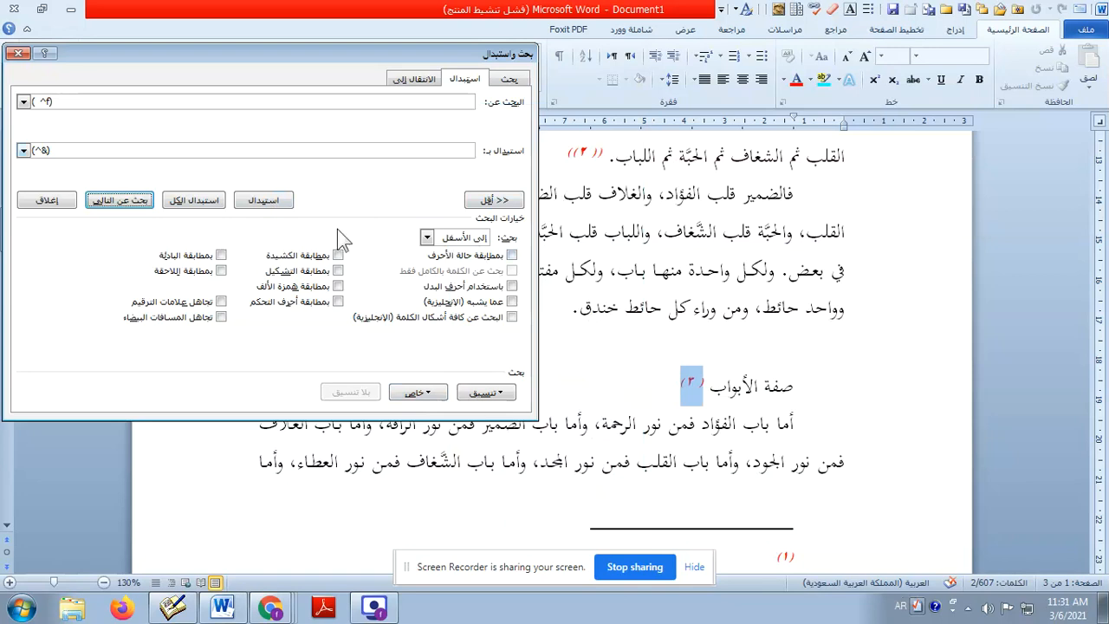
left_click(267, 205)
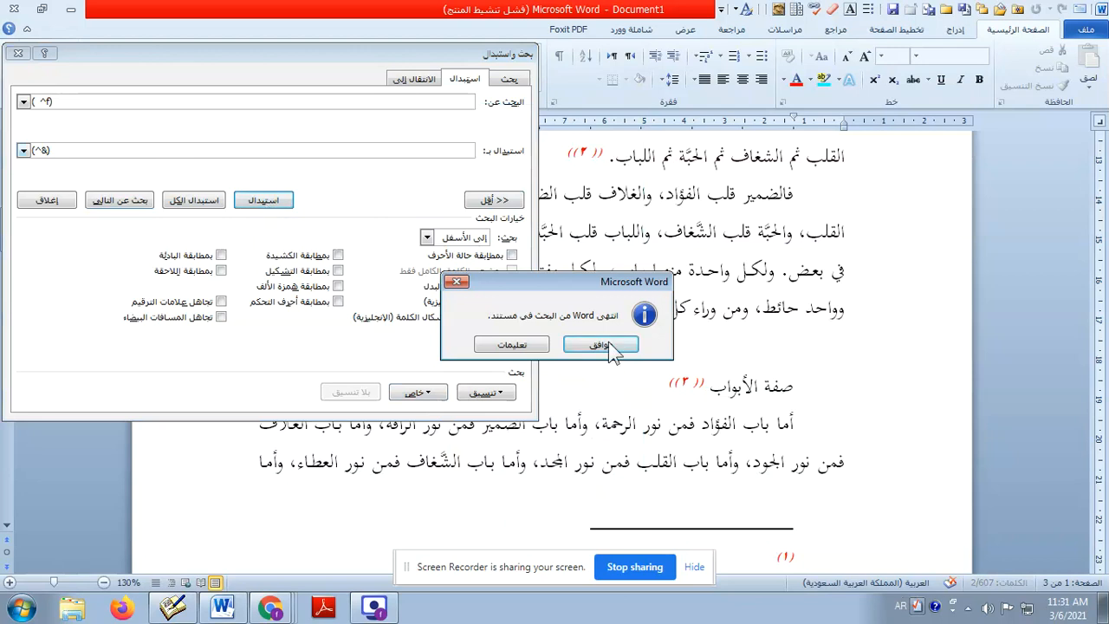
left_click(607, 344)
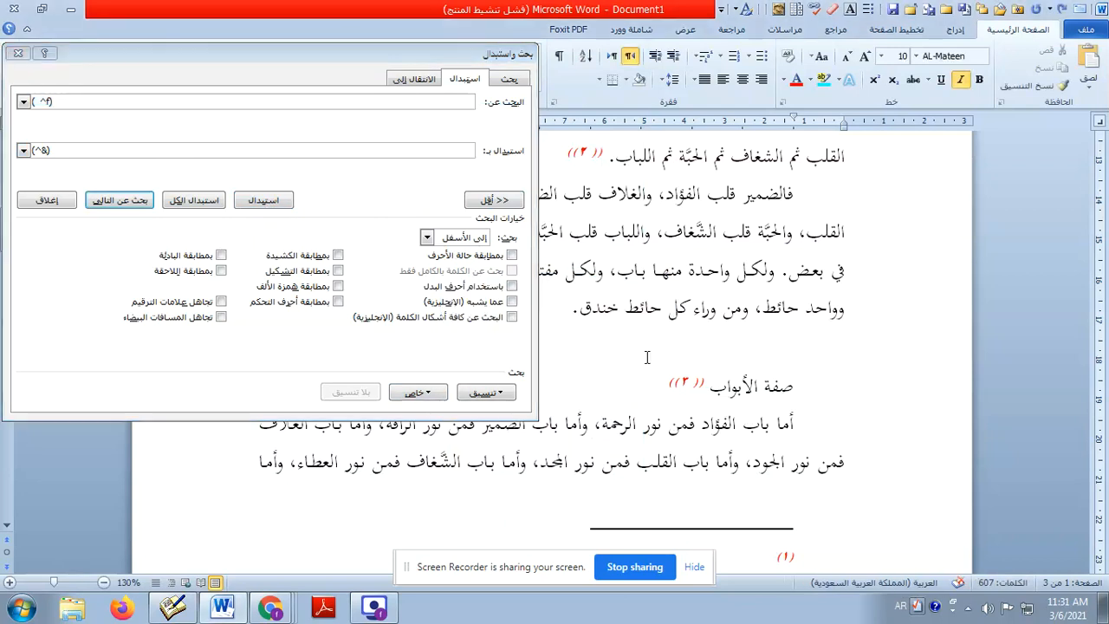
scroll(647, 357, "down", 3)
scroll(694, 347, "up", 6)
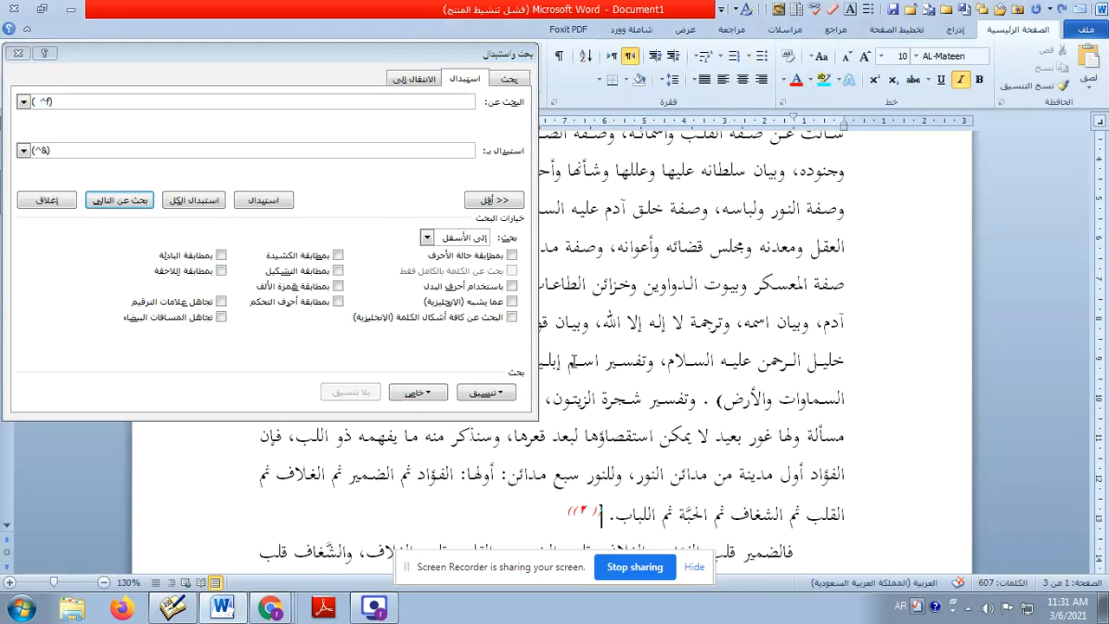
scroll(573, 364, "down", 3)
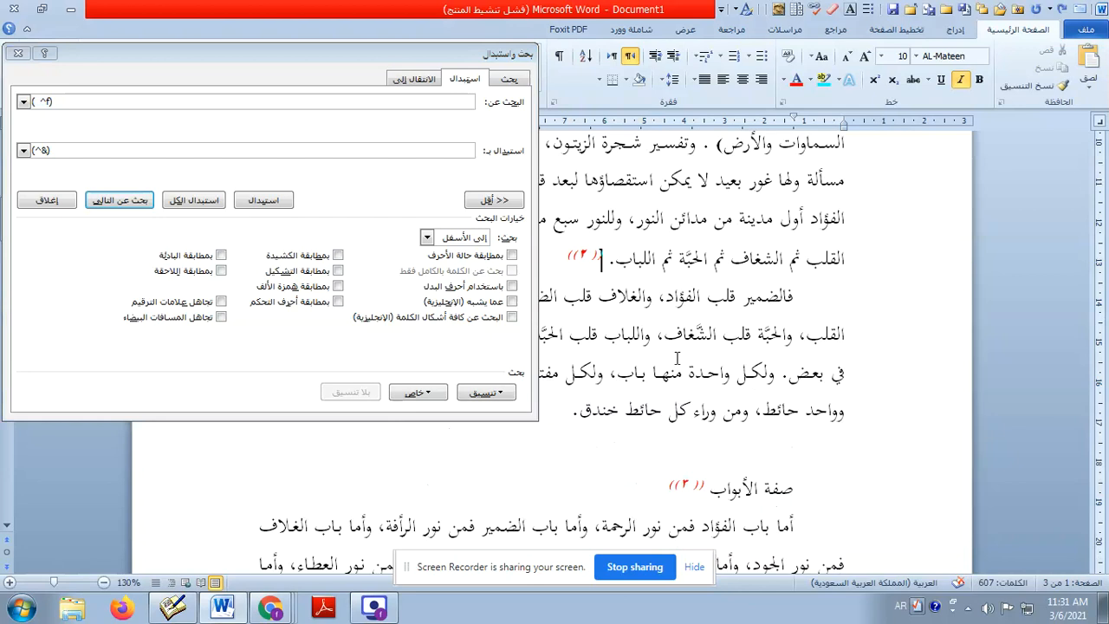
Step: Replace all doubled opening parentheses (( with a single ( throughout the document and close the message
left_click(141, 103)
key("BackSpace")
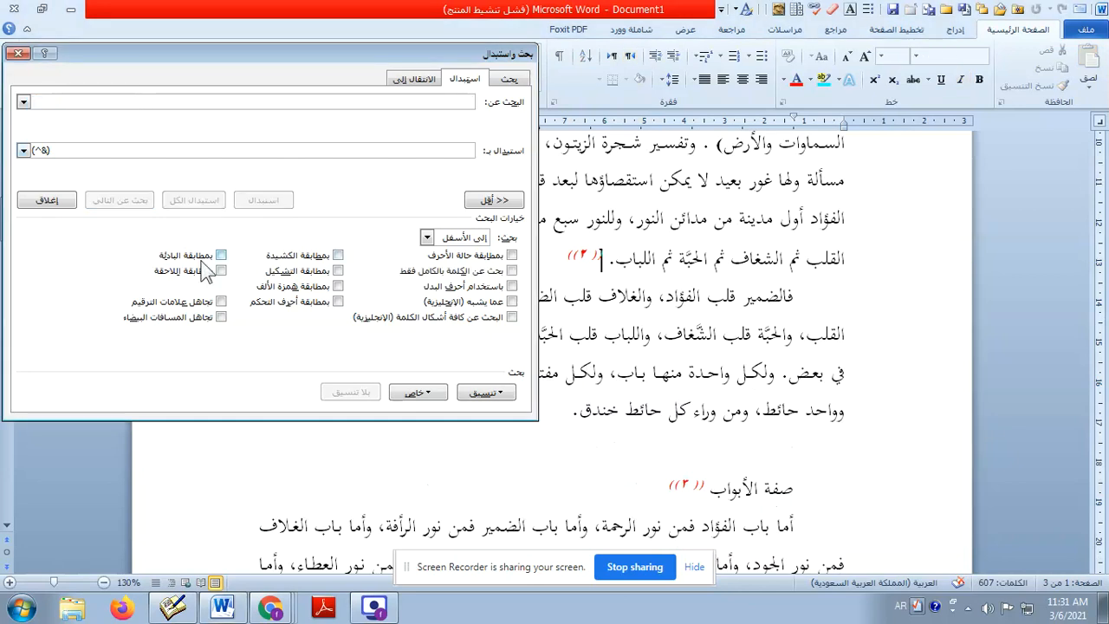
type("(")
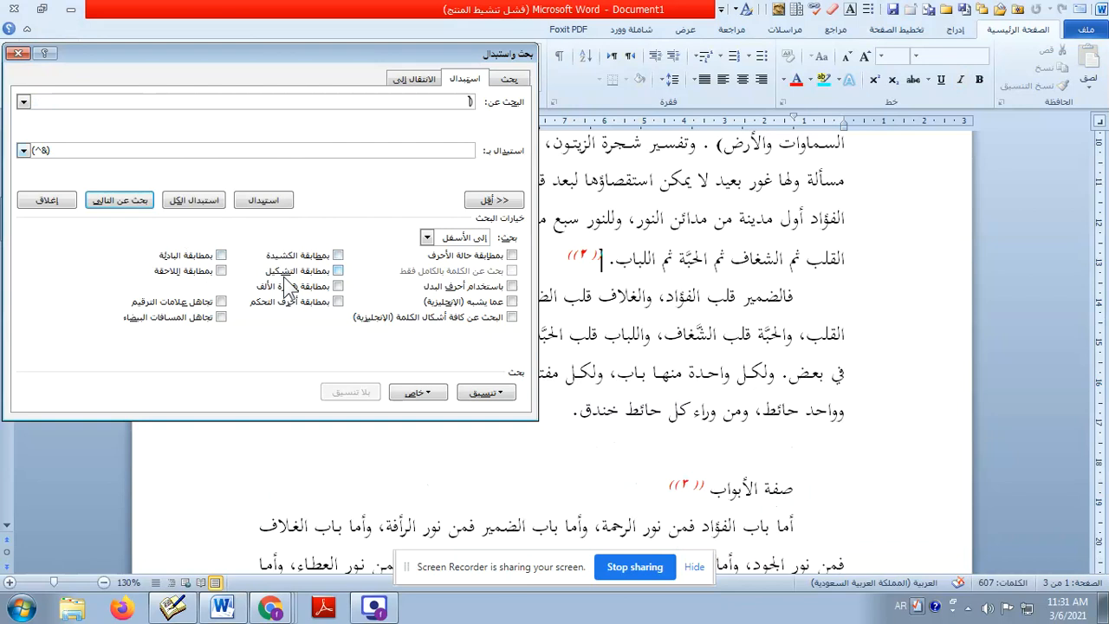
type("(")
left_click_drag(303, 150, 3, 152)
key("BackSpace")
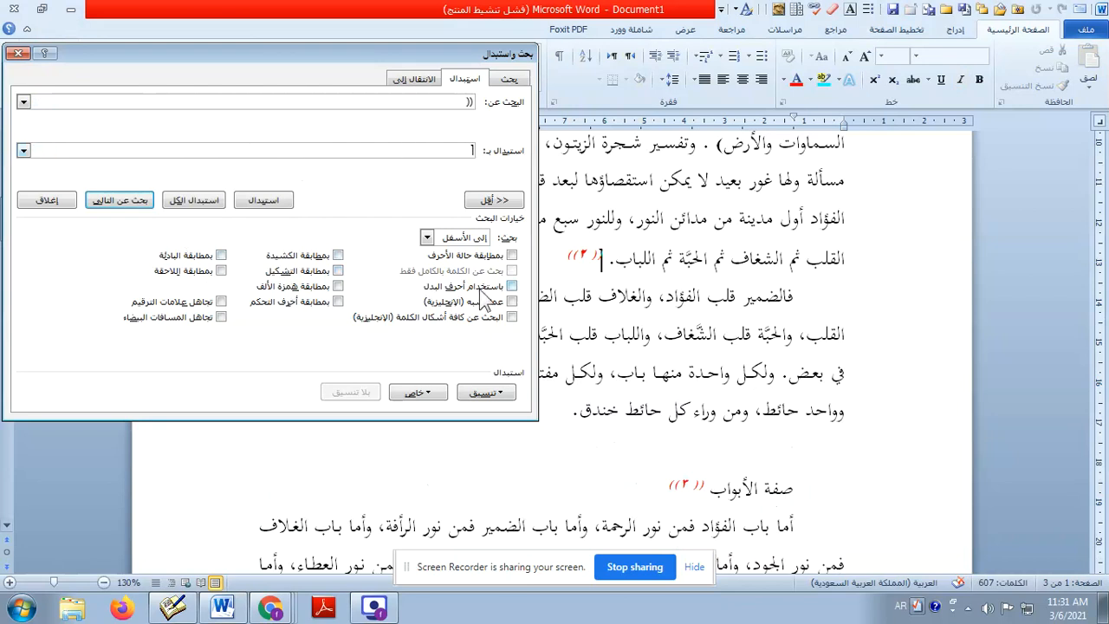
type("(")
left_click(211, 204)
left_click(600, 345)
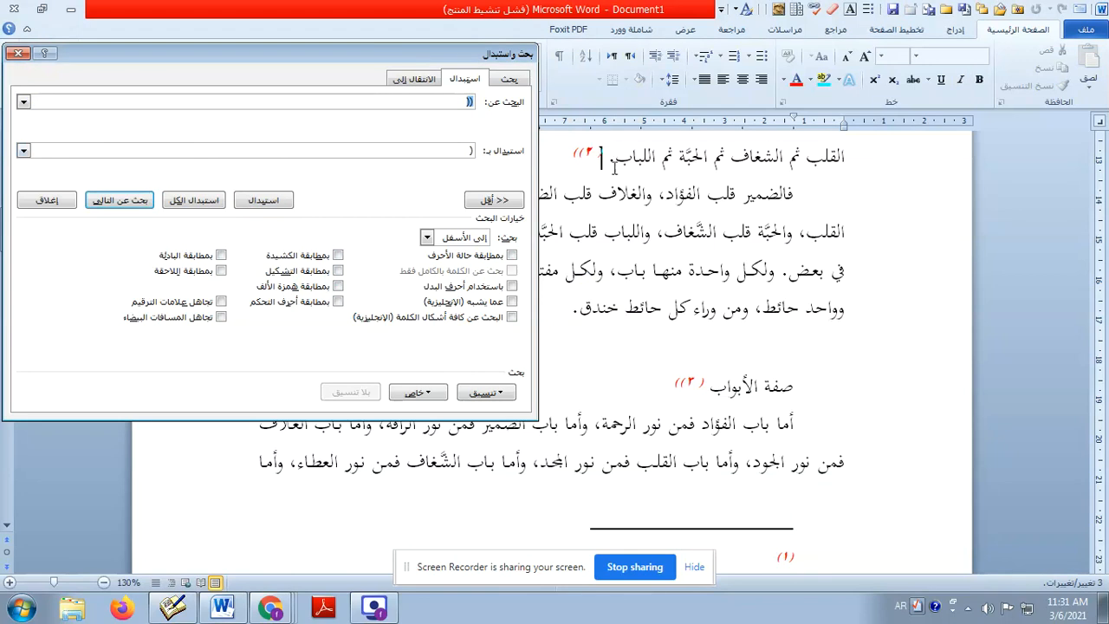
Step: Replace all doubled closing parentheses )) with a single ) throughout the document and close the message
left_click(427, 99)
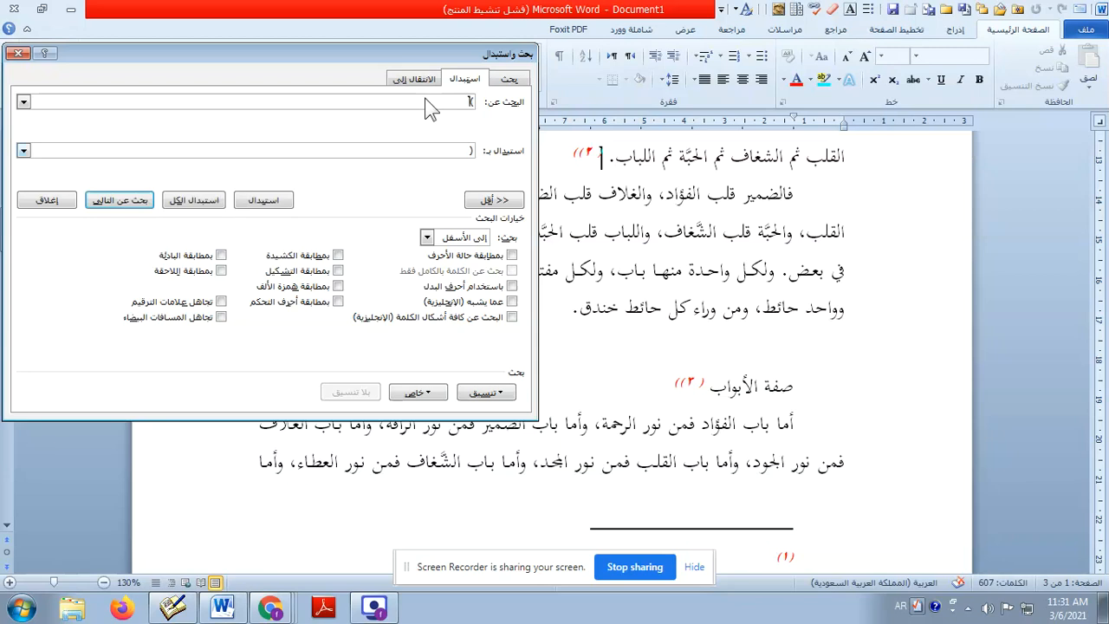
type("(")
left_click(442, 151)
left_click(216, 200)
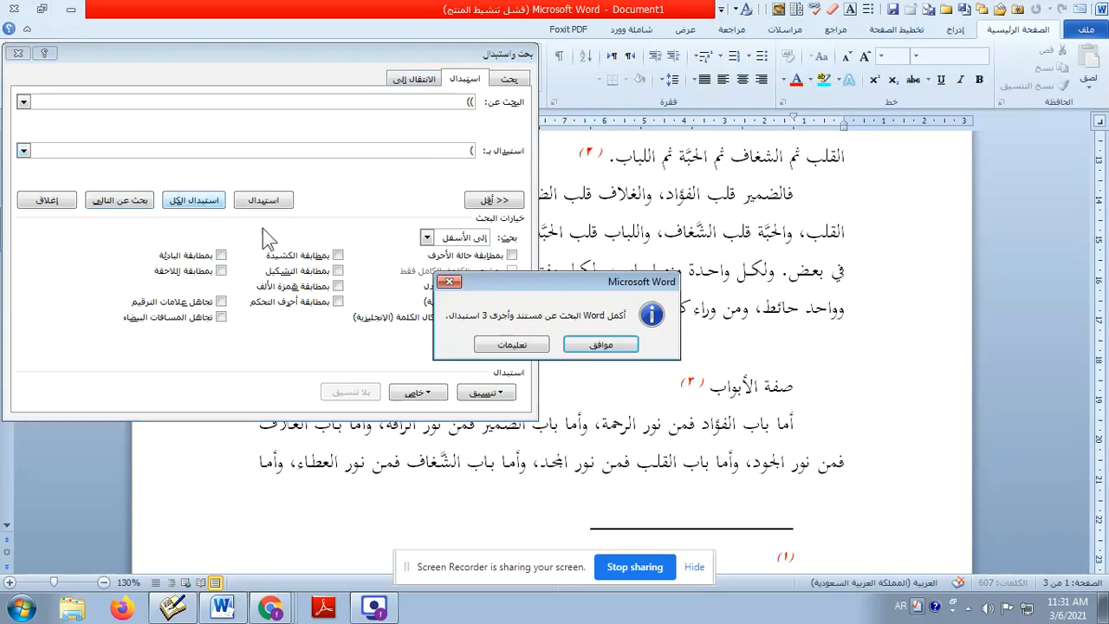
left_click(600, 344)
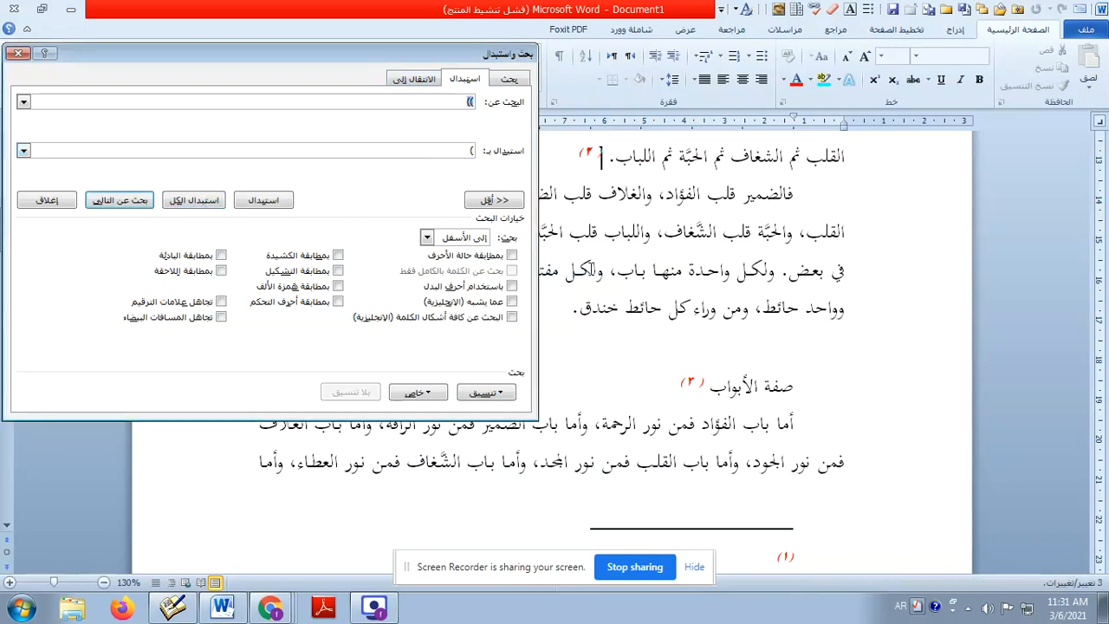
Step: Examine the parentheses around the footnote numbers in the body text and footnote area, closing the Find and Replace dialog
left_click(682, 385)
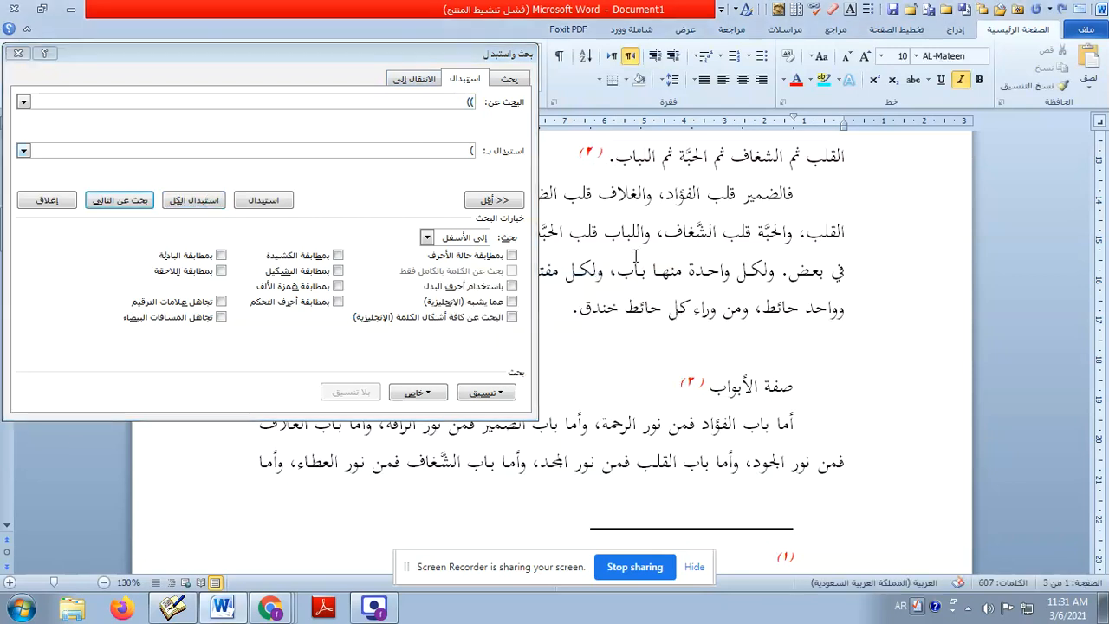
scroll(635, 256, "down", 15)
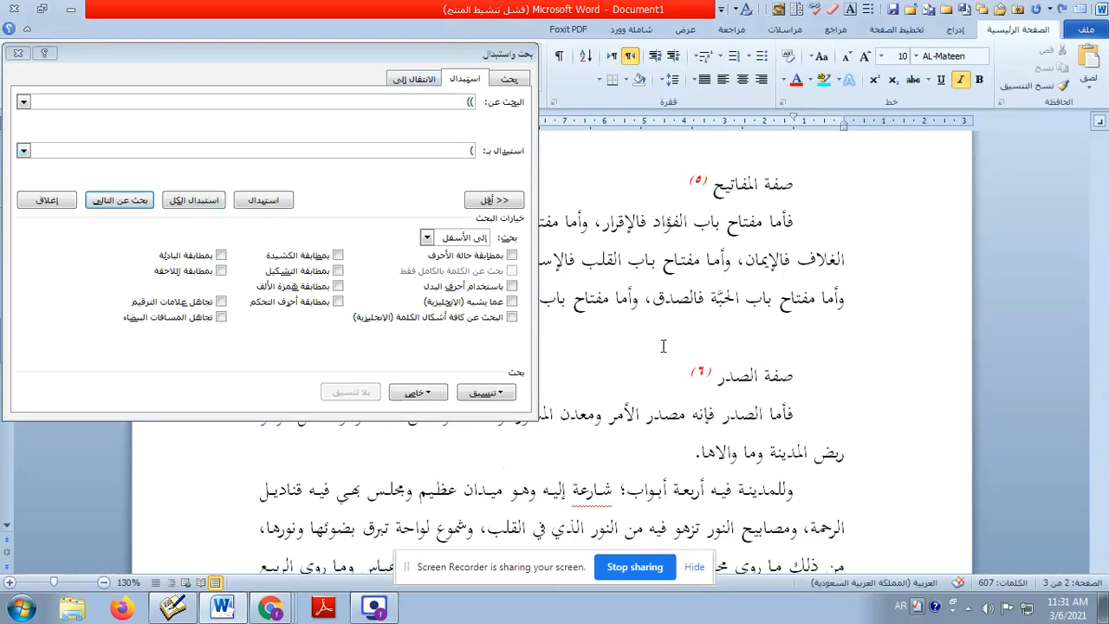
scroll(663, 346, "up", 12)
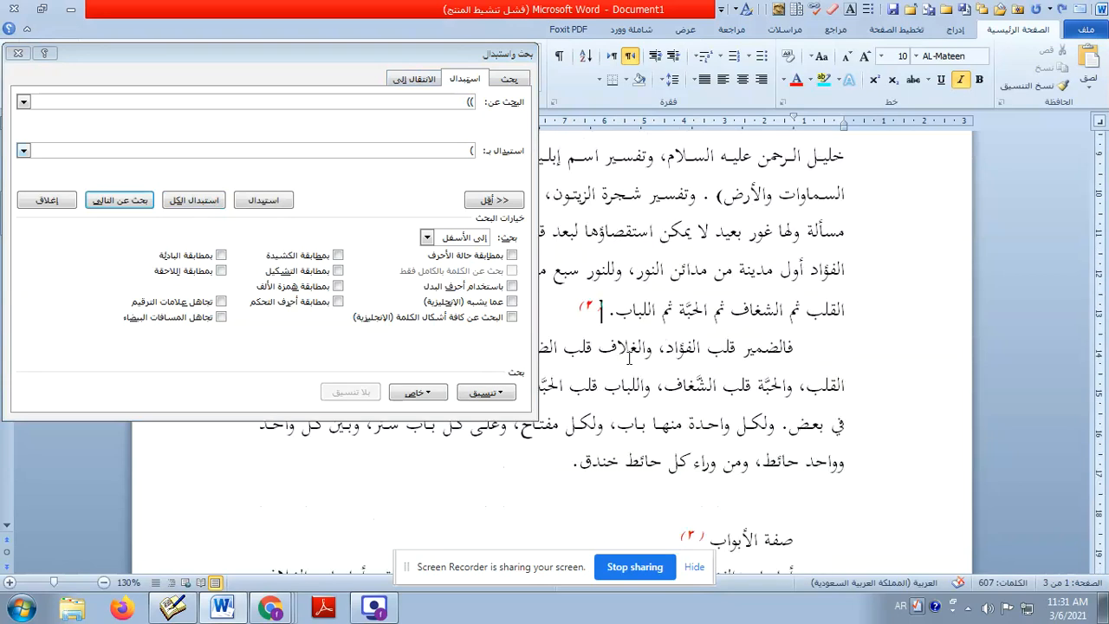
scroll(624, 357, "up", 4)
scroll(641, 364, "down", 10)
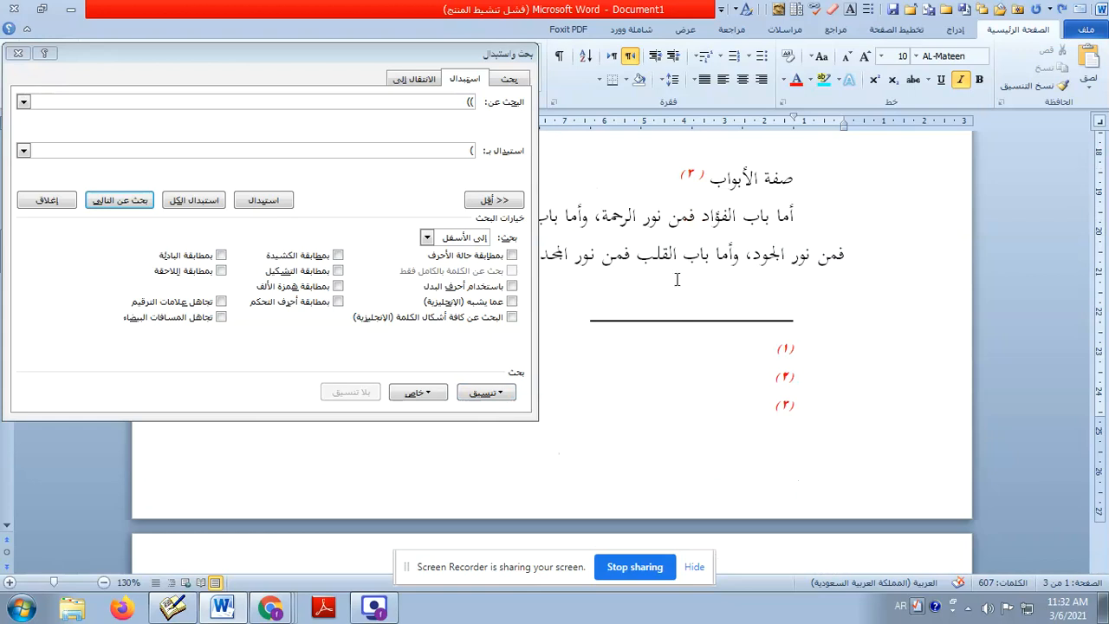
left_click(19, 55)
scroll(535, 290, "down", 6)
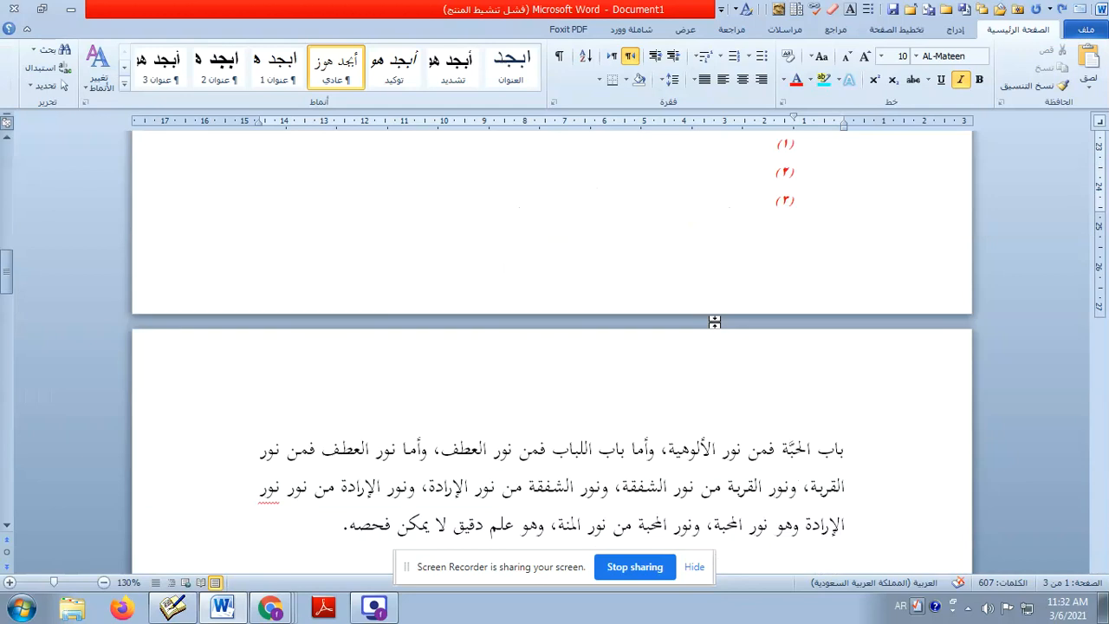
scroll(572, 299, "up", 6)
scroll(644, 396, "up", 4)
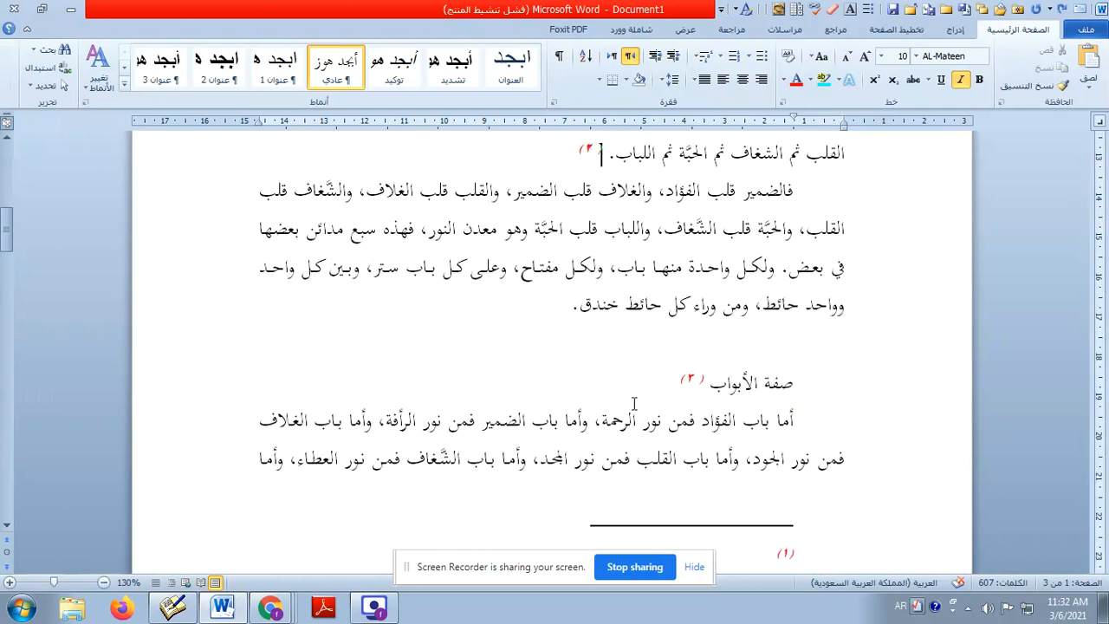
scroll(676, 439, "down", 5)
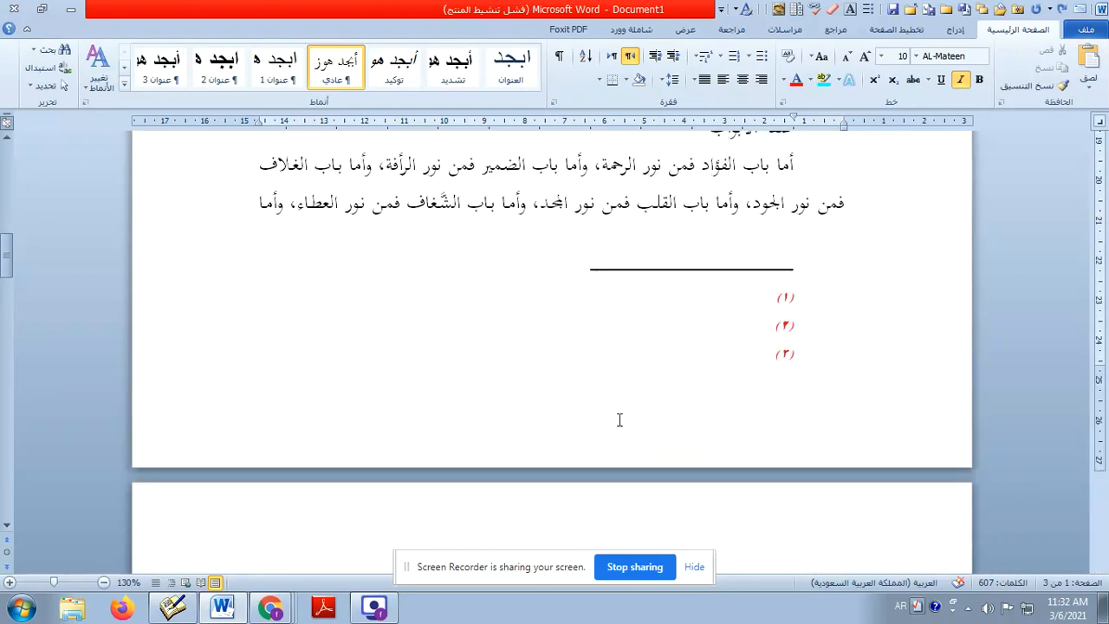
Step: Enter the placeholder text "شتمينبت سيمشنتبش مسنيتب منيسبت سمينشبت سيمنبت مسني" in the first footnote
left_click(682, 317)
left_click(759, 360)
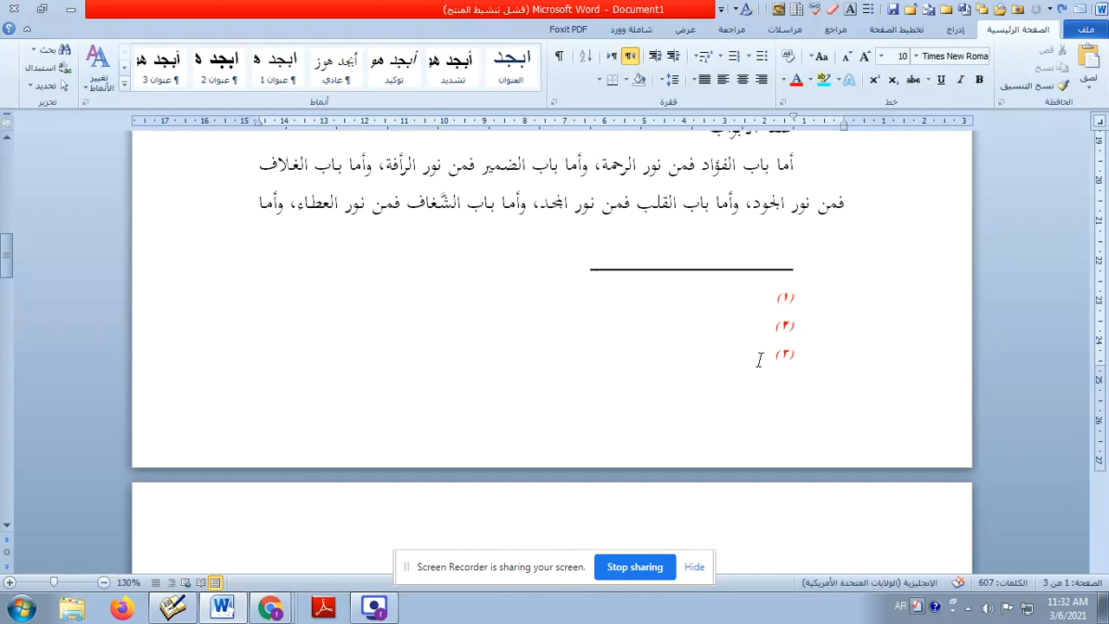
key("Up")
key("Up")
type("شتمي")
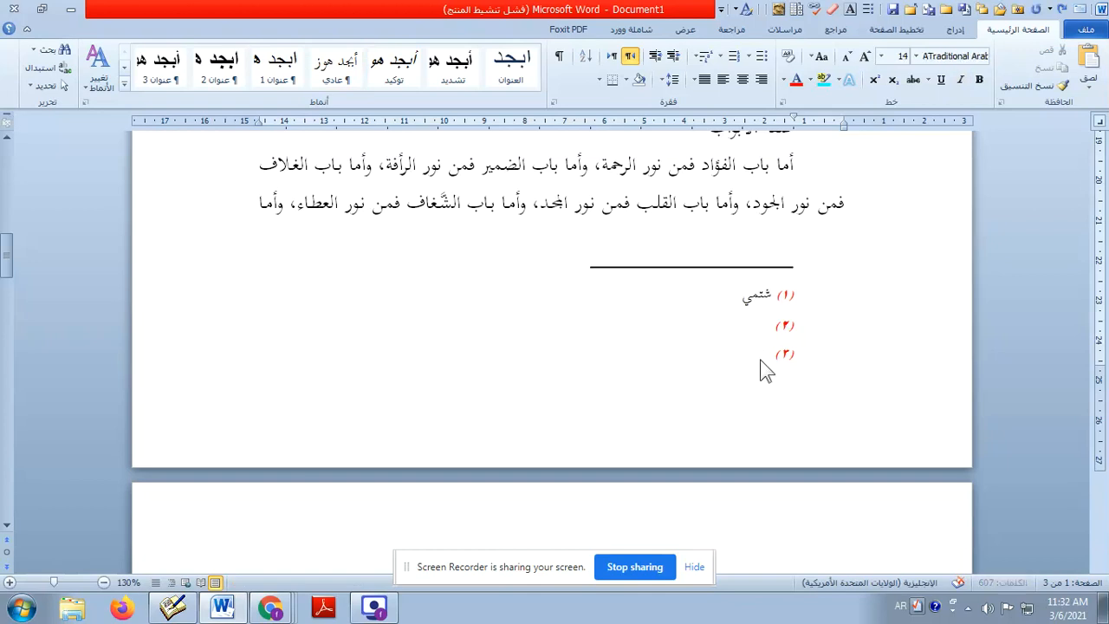
type("نبت سيمشنتبش مسنيتب منيسبت سمينشبت سيمنبت مسني")
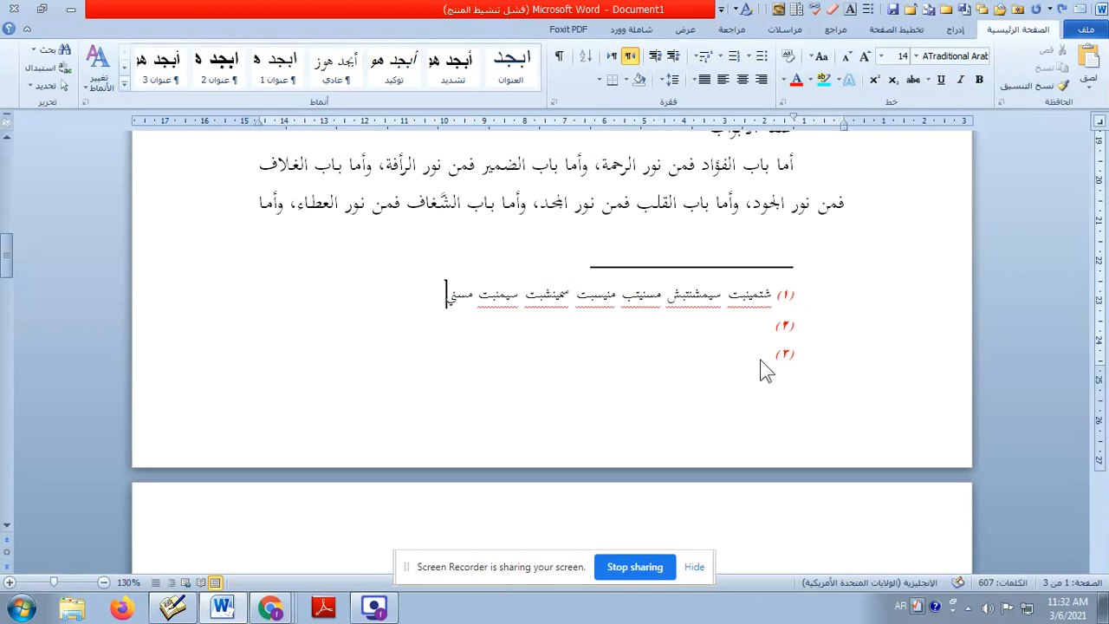
Step: Enter the placeholder text "تمشيتس بمنشسيتب منشسيتب شمسينتب مشسنيتب شسمينبت" in the second footnote and "يمسنتشب مكنسيتب شمسنيتب مسينتب شسيمنبت" in the third
key("Down")
type("تمشيتس بمنشسيتب منشسيتب شمسيتب مشسنيتب شسمينبت")
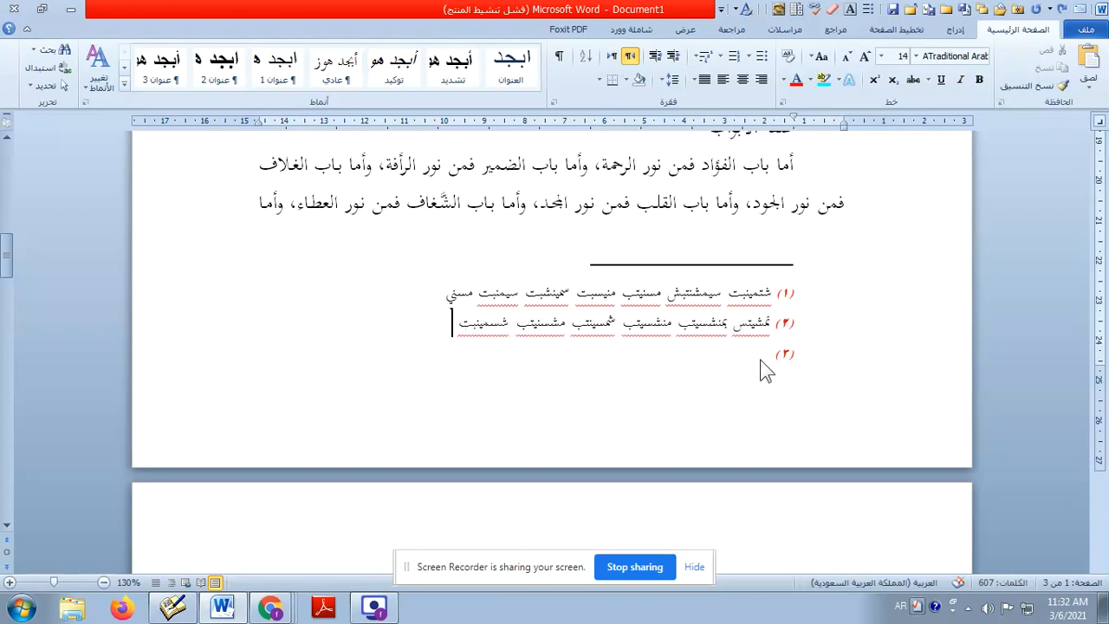
key("Down")
type("يمستنشب مكسيتب شمسنيتب مسينتب شسيمنبت")
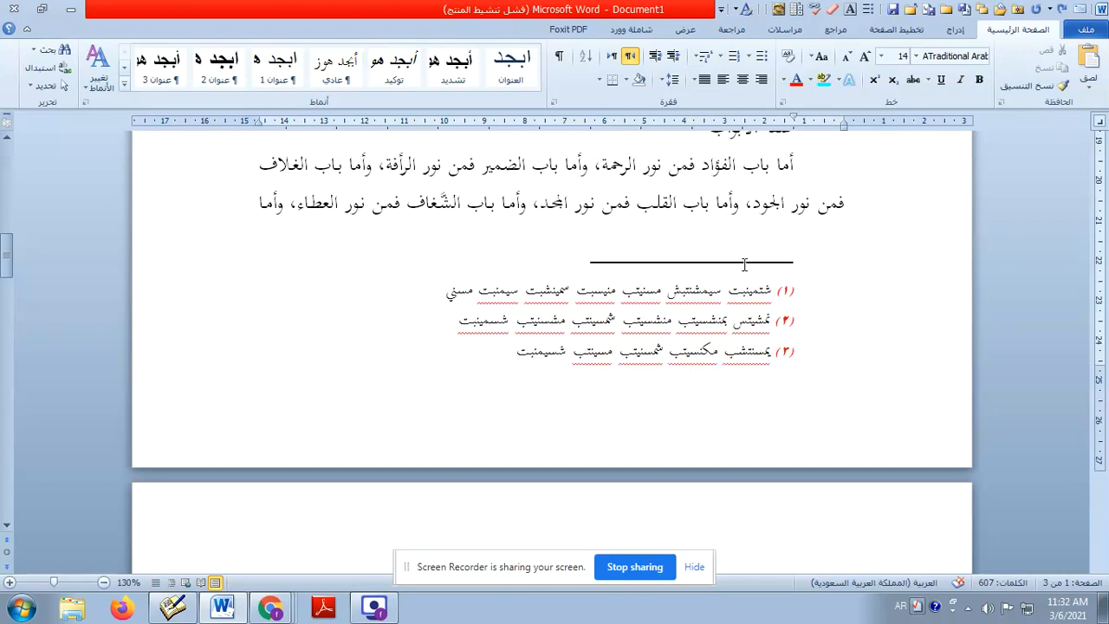
Step: Move the page's bottom margin slightly lower beneath the footnotes and place the cursor back in the body text
left_click_drag(607, 351, 761, 291)
left_click(737, 411)
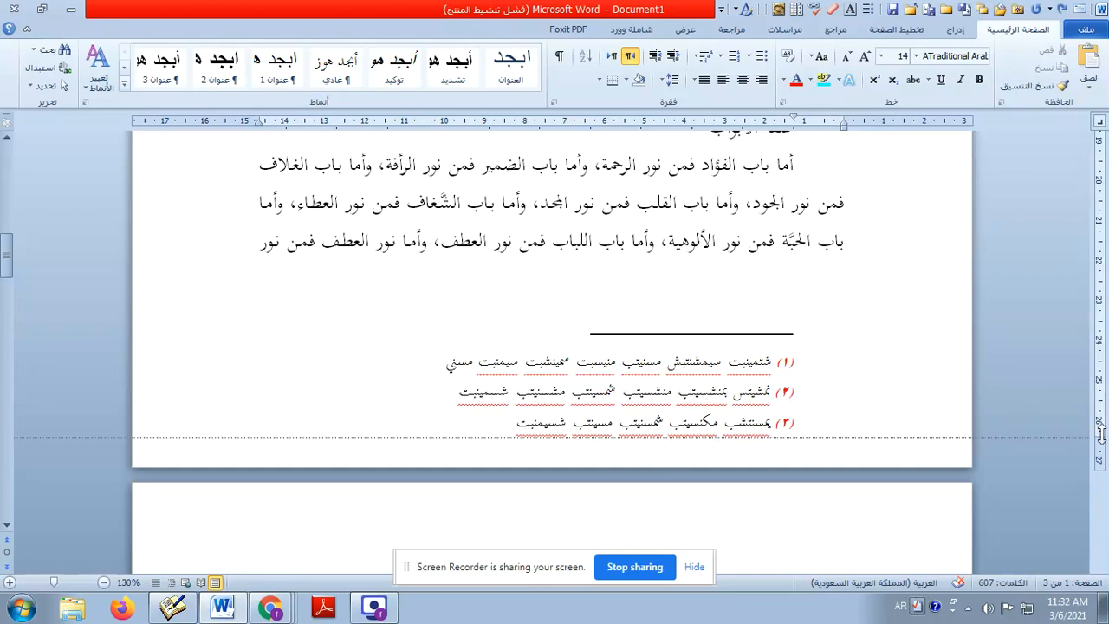
left_click(709, 204)
left_click(728, 300)
left_click(721, 206)
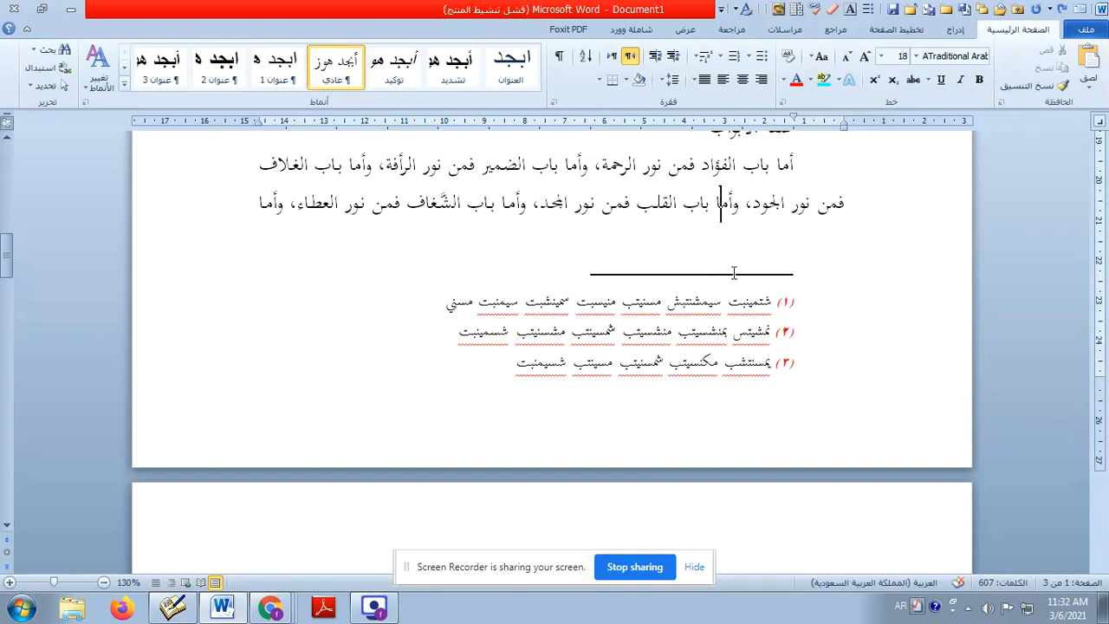
Step: Review the footnote separator and the spacing of the parenthesized footnote numbers across the pages and the footnote area
left_click(734, 274)
scroll(639, 403, "up", 3)
scroll(640, 403, "up", 6)
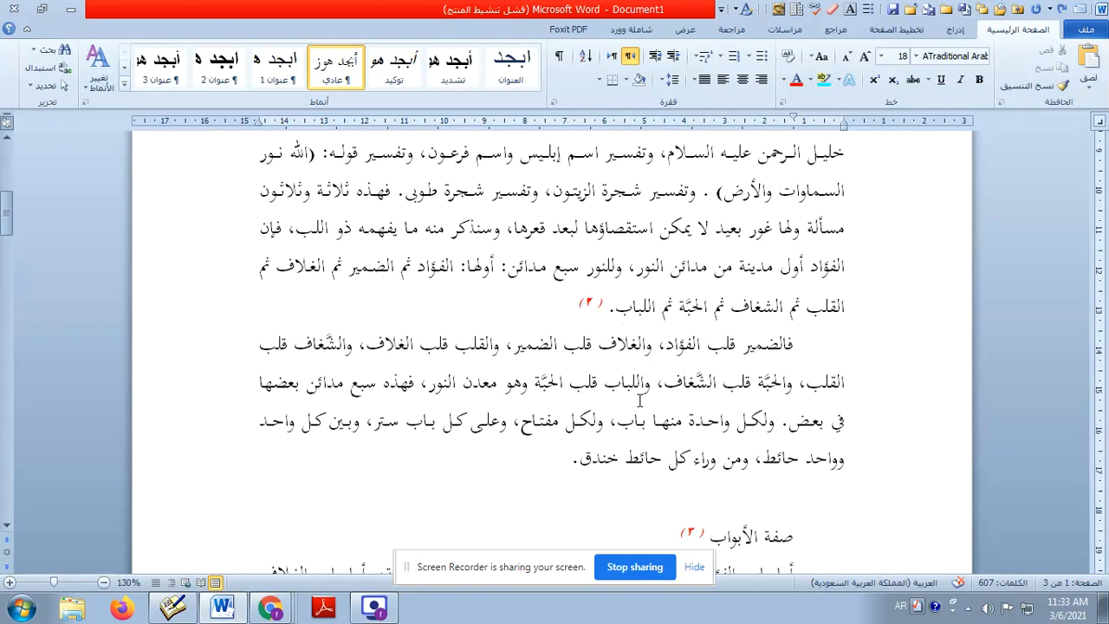
scroll(637, 351, "down", 15)
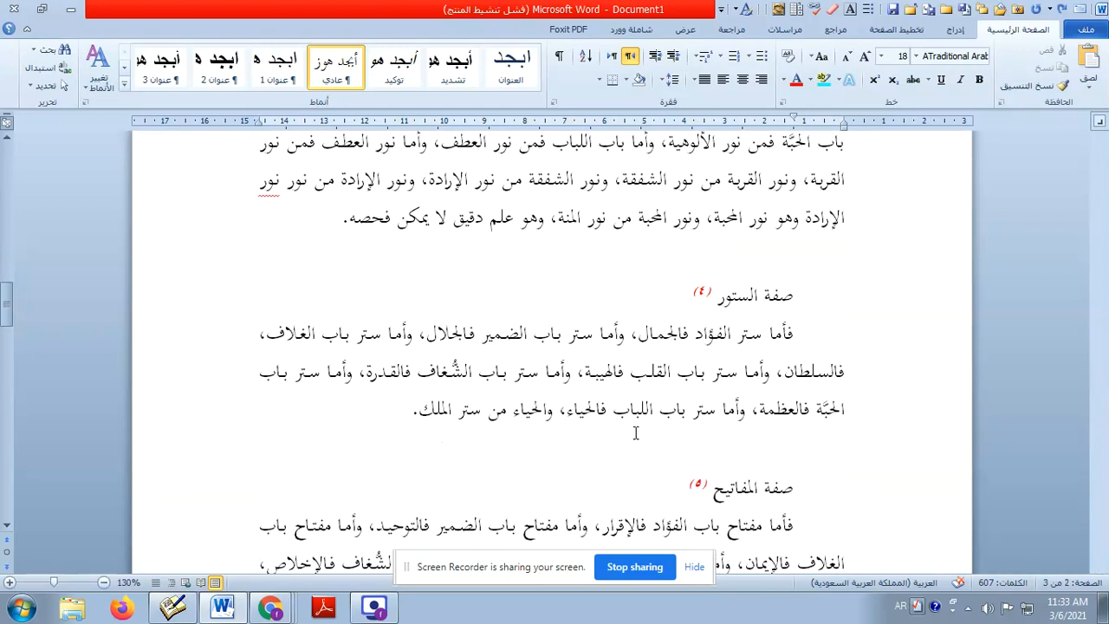
scroll(547, 487, "up", 15)
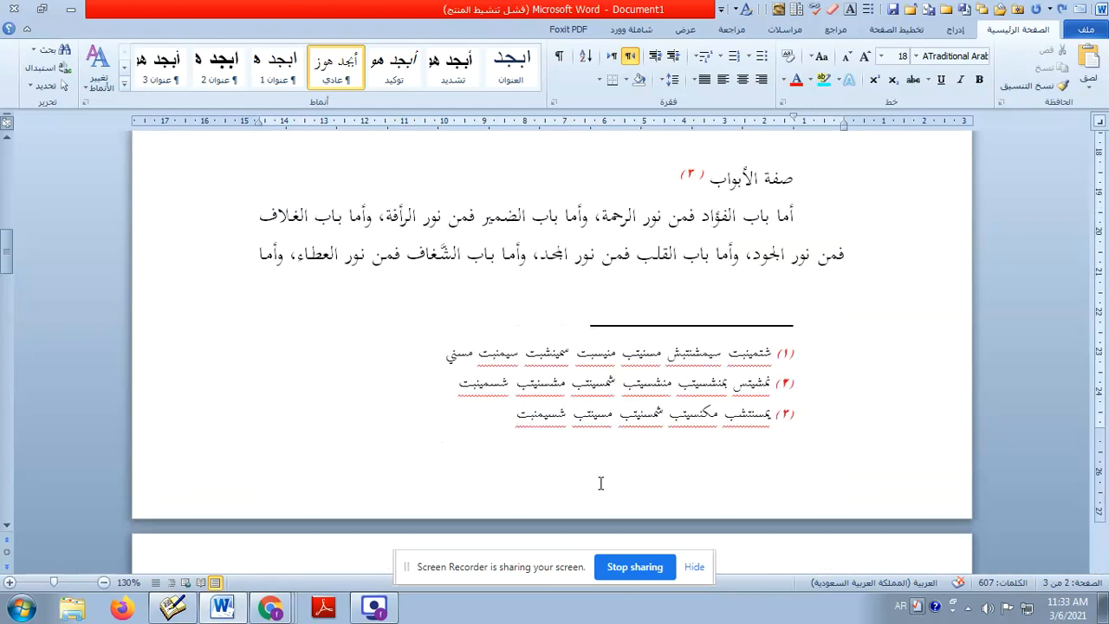